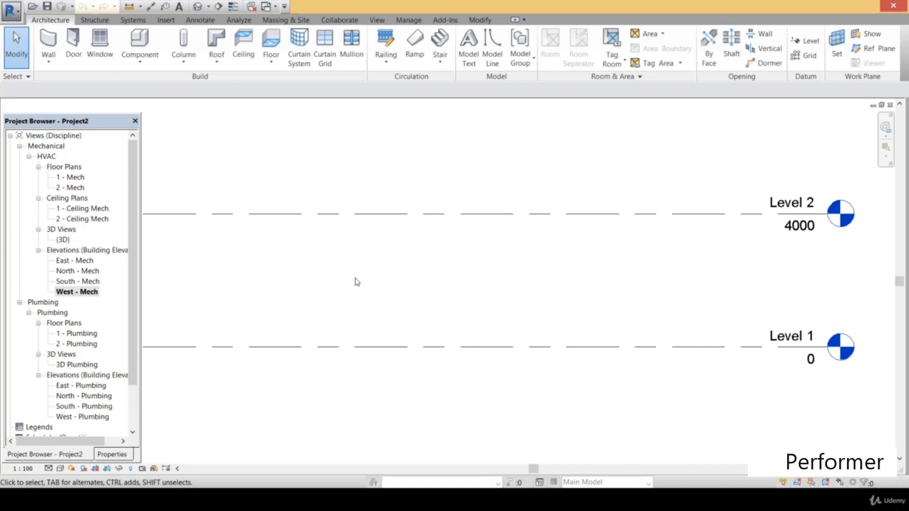
# Link the Revit model Project1.rvt from F:\extension EUP\HVAC_2\project, using Auto - Origin to Origin positioning
pyautogui.click(167, 20)
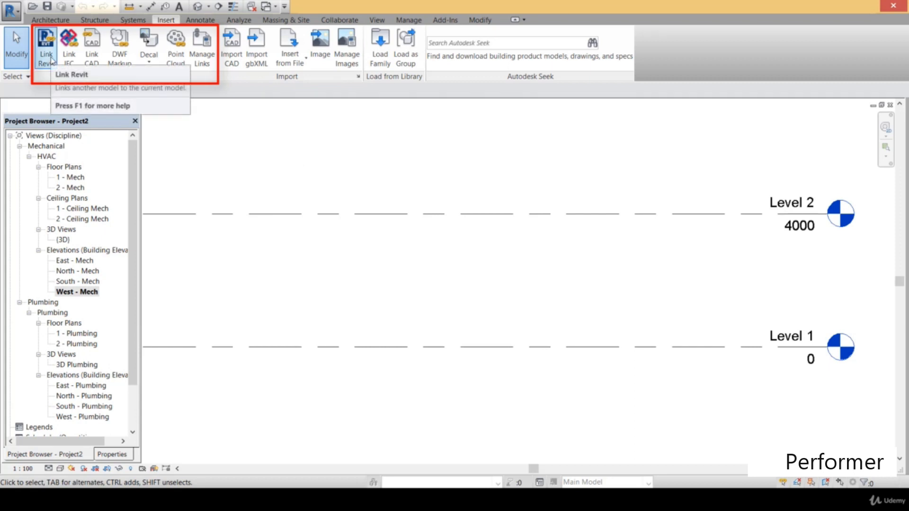
pyautogui.click(51, 60)
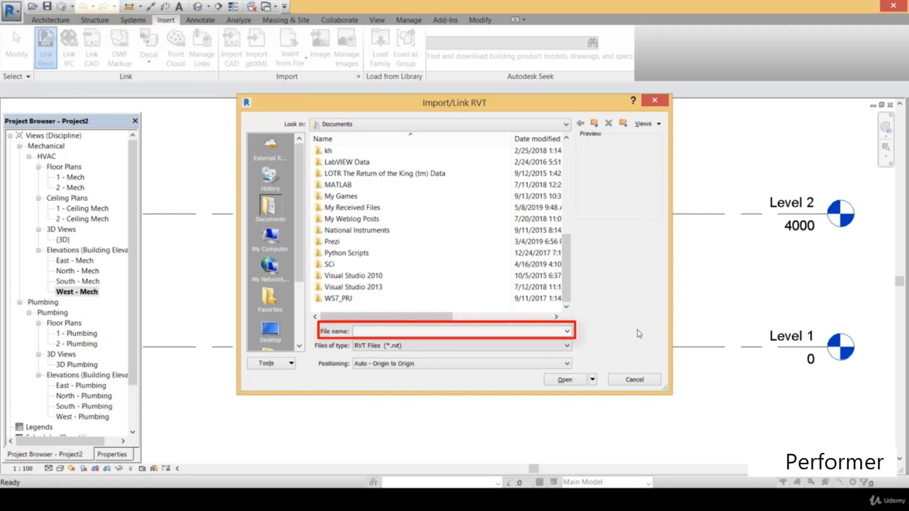
pyautogui.click(557, 365)
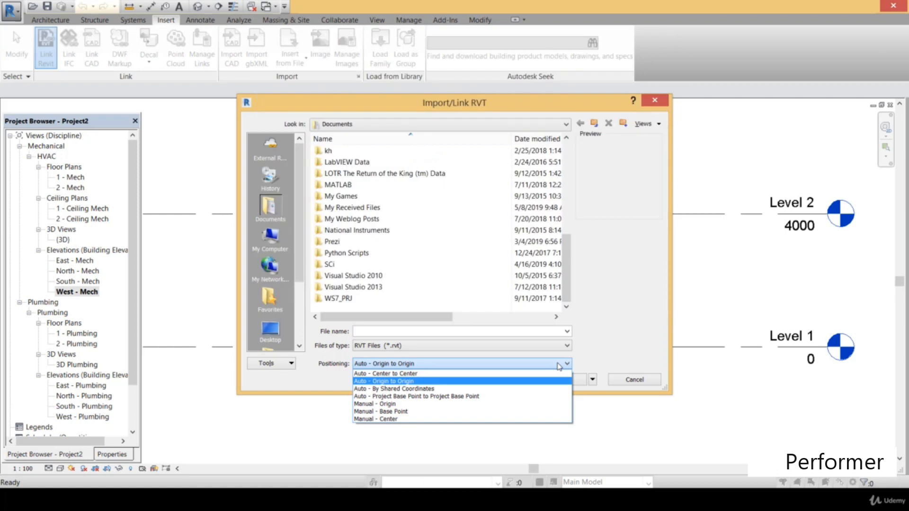
pyautogui.click(485, 382)
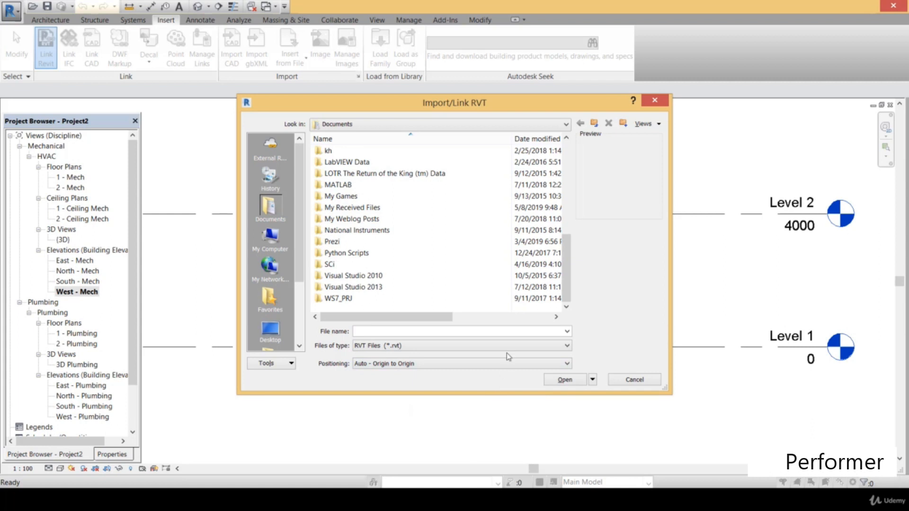
pyautogui.click(496, 333)
pyautogui.write('F:\\extension EUP\\HVAC_2\\project')
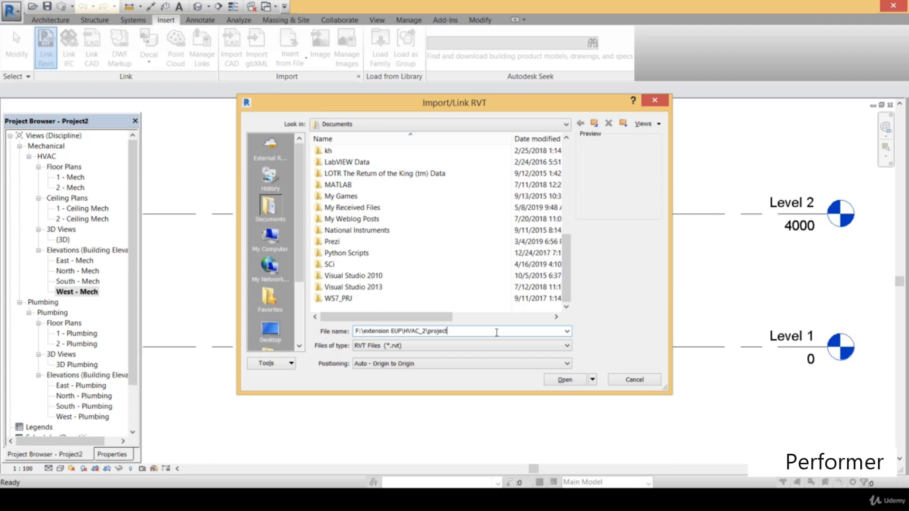
pyautogui.press('Return')
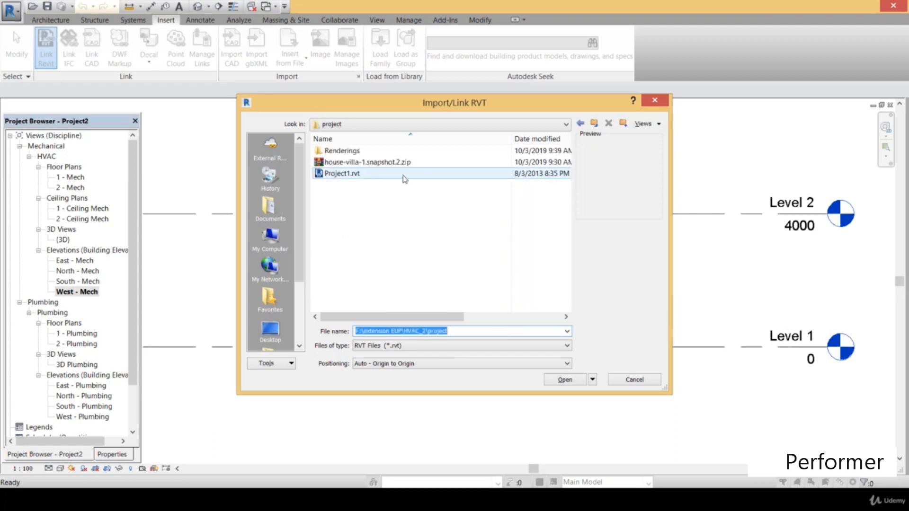
pyautogui.click(398, 171)
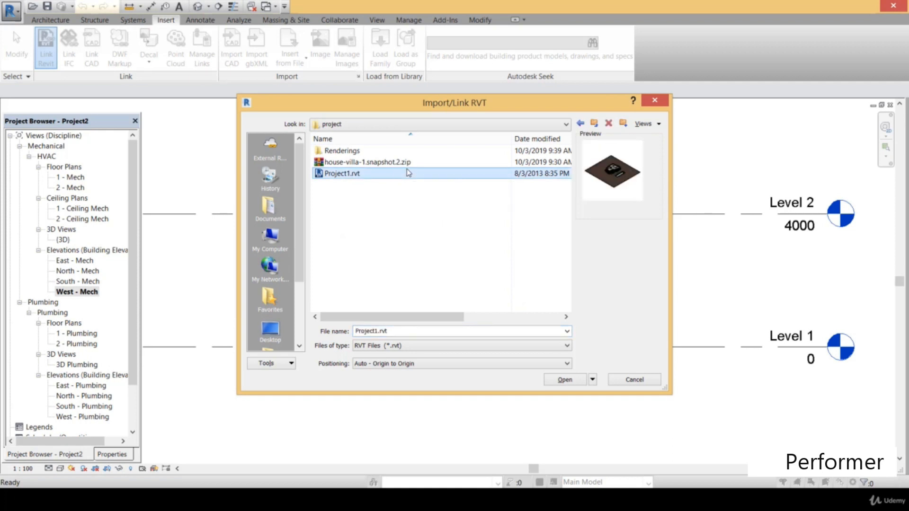
pyautogui.click(576, 381)
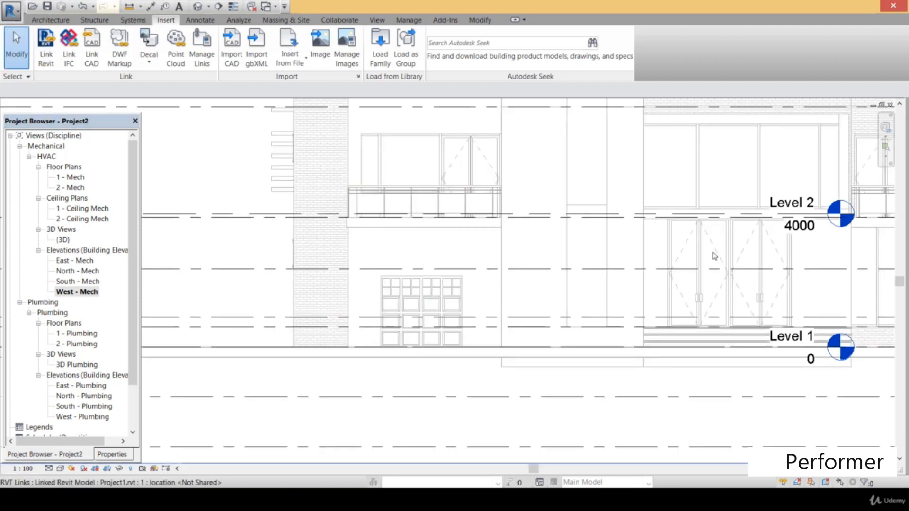
# Examine how the linked building and its levels sit against the project levels in the West - Mech elevation
pyautogui.scroll(-2, 717, 258)
pyautogui.moveTo(721, 260)
pyautogui.mouseDown(button='middle')
pyautogui.moveTo(623, 292)
pyautogui.moveTo(557, 292)
pyautogui.mouseUp(button='middle')
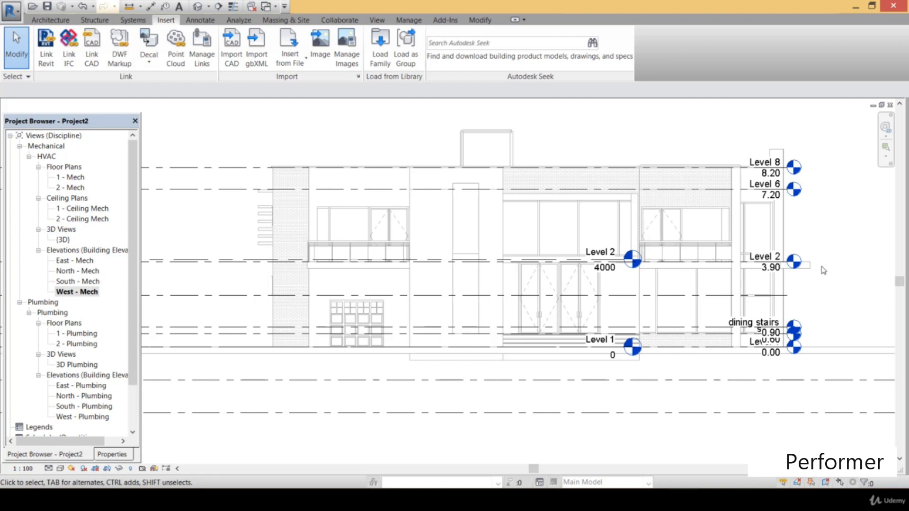
pyautogui.scroll(-3, 583, 237)
pyautogui.moveTo(583, 236); pyautogui.dragTo(520, 280, button='middle')
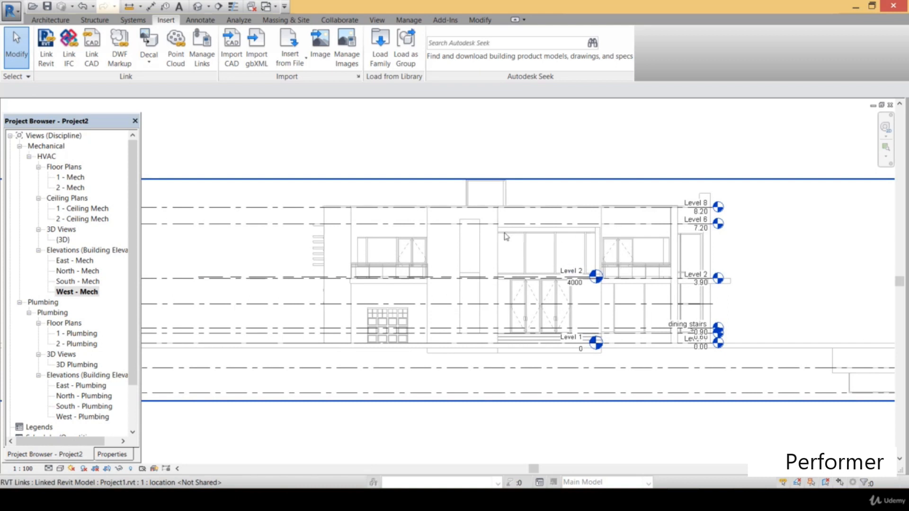
# Open the {3D} view and inspect the linked building's facades, steps, windows and staircase up close
pyautogui.doubleClick(66, 239)
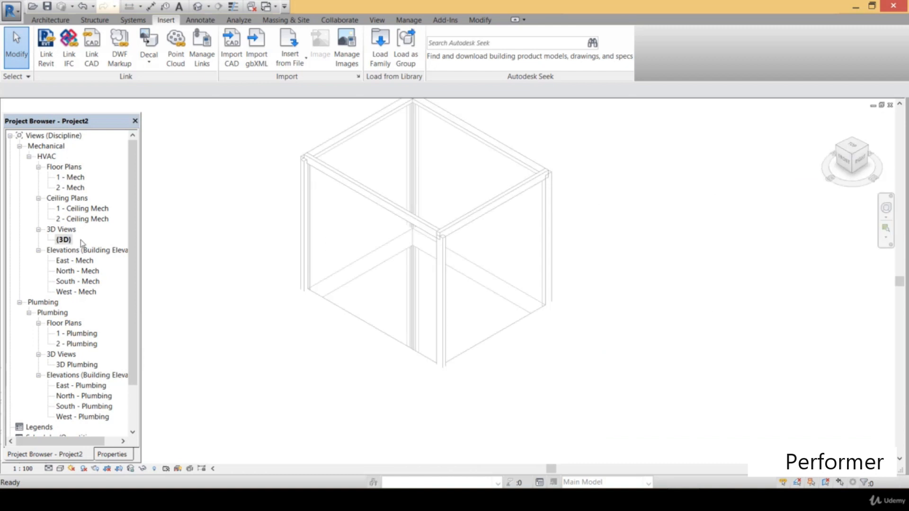
pyautogui.scroll(-2, 466, 276)
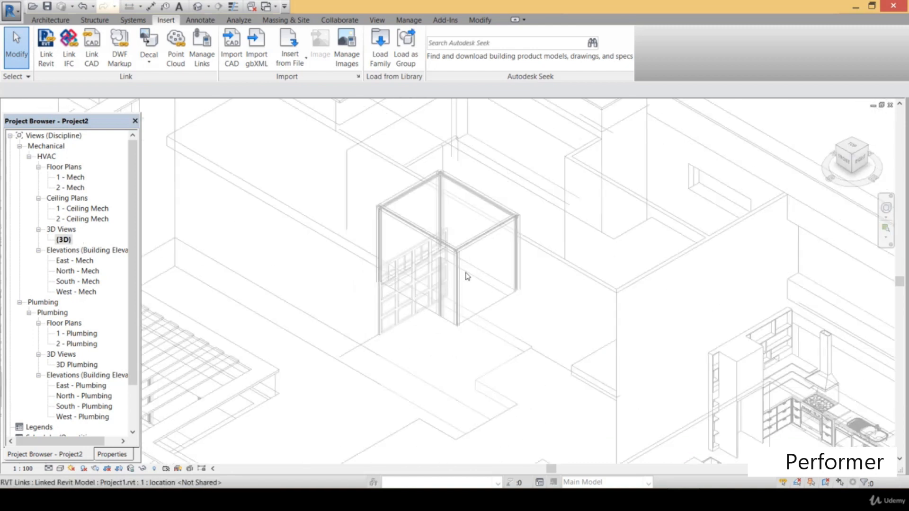
pyautogui.scroll(-4, 466, 276)
pyautogui.moveTo(455, 292)
pyautogui.mouseDown(button='middle')
pyautogui.moveTo(440, 240)
pyautogui.moveTo(462, 278)
pyautogui.mouseUp(button='middle')
pyautogui.moveTo(524, 194); pyautogui.dragTo(504, 241, button='middle')
pyautogui.moveTo(404, 259); pyautogui.dragTo(374, 145, button='middle')
pyautogui.scroll(2, 554, 290)
pyautogui.moveTo(554, 290); pyautogui.dragTo(484, 287, button='middle')
pyautogui.scroll(3, 512, 299)
pyautogui.moveTo(515, 261); pyautogui.dragTo(540, 212, button='middle')
pyautogui.moveTo(470, 213); pyautogui.dragTo(490, 144, button='middle')
pyautogui.moveTo(480, 256); pyautogui.dragTo(463, 264, button='middle')
pyautogui.scroll(2, 497, 355)
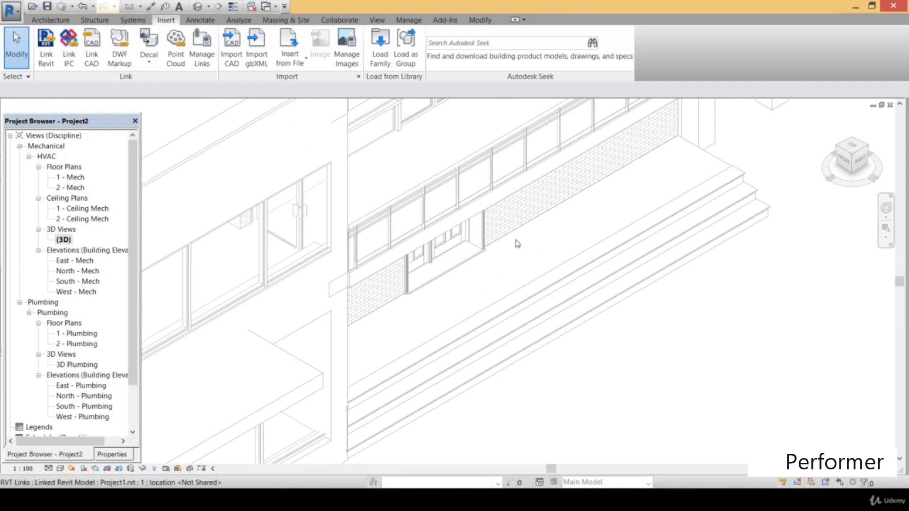
pyautogui.scroll(3, 517, 244)
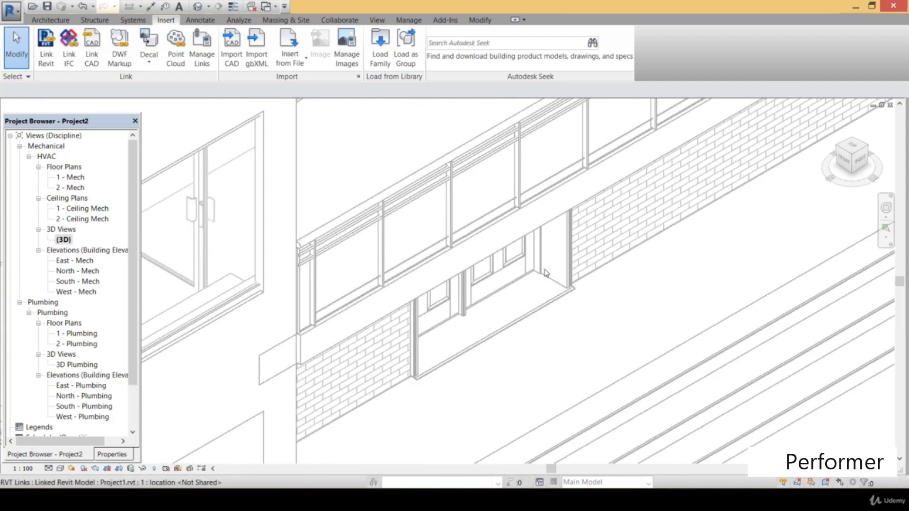
pyautogui.scroll(-5, 519, 283)
pyautogui.moveTo(519, 282); pyautogui.dragTo(633, 247, button='middle')
pyautogui.moveTo(486, 274); pyautogui.dragTo(578, 303, button='middle')
pyautogui.scroll(1, 483, 297)
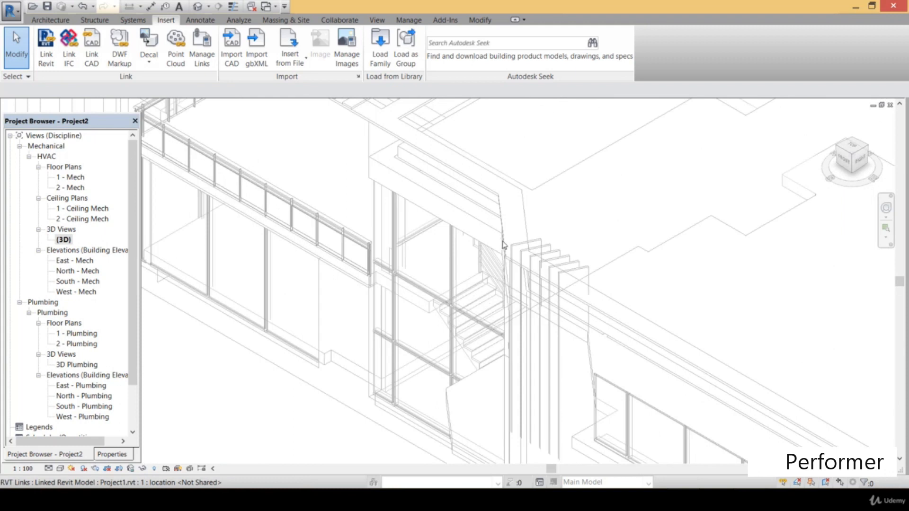
pyautogui.scroll(-2, 526, 224)
pyautogui.moveTo(527, 223); pyautogui.dragTo(272, 349, button='middle')
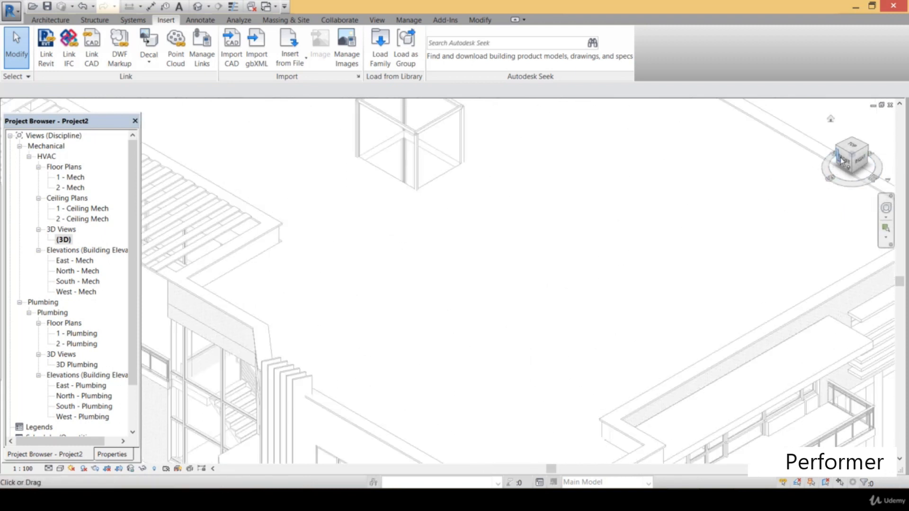
# Turn the 3D view to look down from the top and examine the linked building's roof and interior layout
pyautogui.moveTo(850, 163); pyautogui.dragTo(850, 187)
pyautogui.moveTo(690, 276); pyautogui.dragTo(736, 111, button='middle')
pyautogui.moveTo(666, 336); pyautogui.dragTo(700, 279, button='middle')
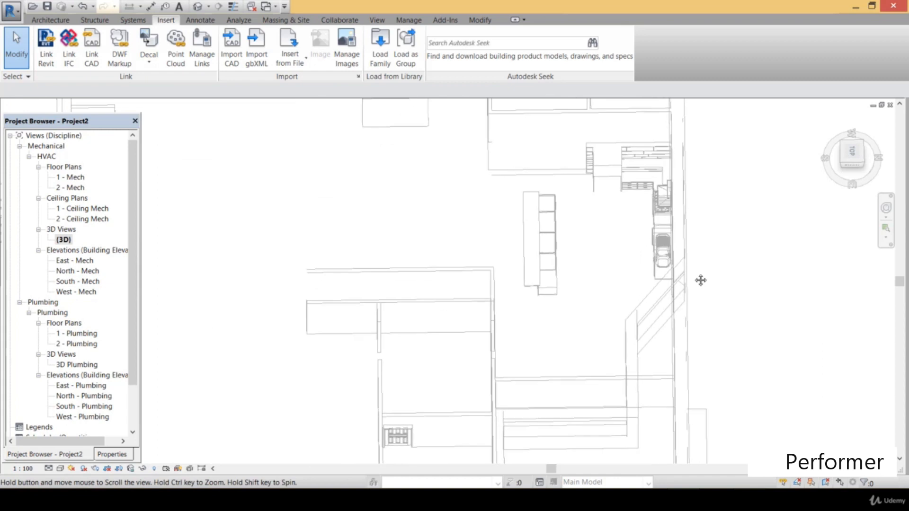
pyautogui.moveTo(578, 292); pyautogui.dragTo(534, 334, button='middle')
pyautogui.scroll(1, 630, 310)
pyautogui.moveTo(630, 310); pyautogui.dragTo(629, 342, button='middle')
pyautogui.scroll(-1, 529, 354)
pyautogui.moveTo(527, 354); pyautogui.dragTo(618, 283, button='middle')
pyautogui.scroll(-2, 598, 275)
pyautogui.moveTo(563, 241); pyautogui.dragTo(607, 244, button='middle')
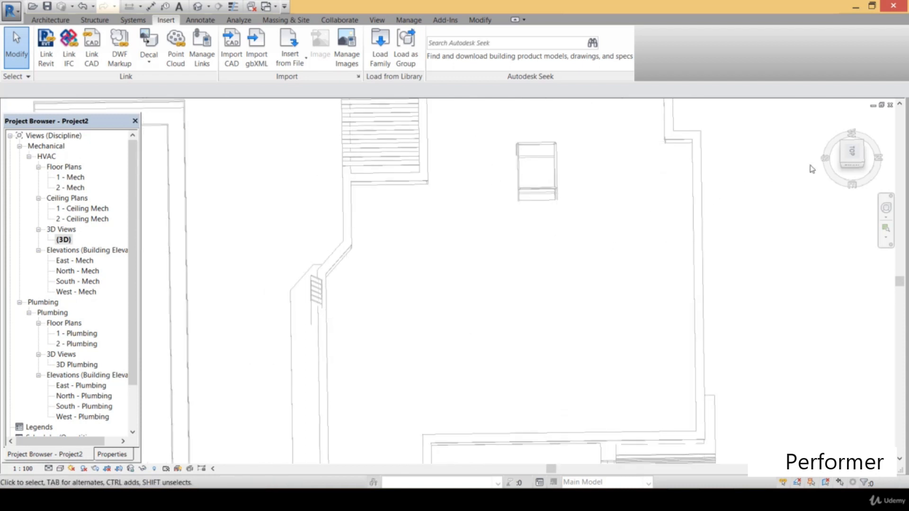
# Orient the 3D view to an isometric of the right and back sides, showing the whole linked building
pyautogui.moveTo(835, 157); pyautogui.dragTo(802, 152)
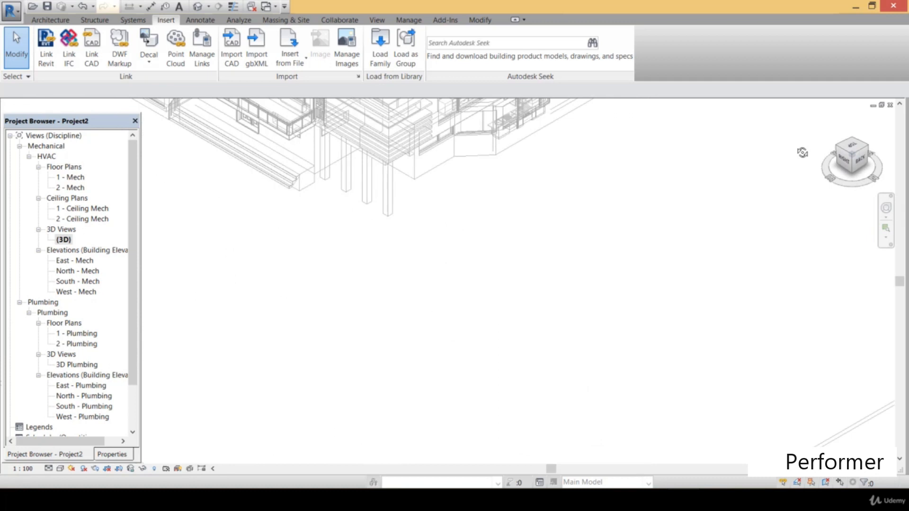
pyautogui.click(848, 161)
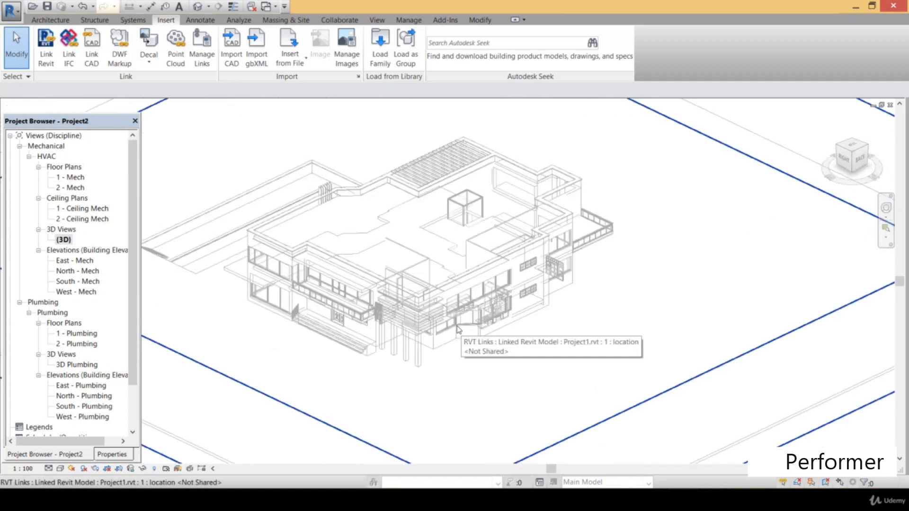
pyautogui.scroll(1, 457, 327)
pyautogui.scroll(-2, 479, 265)
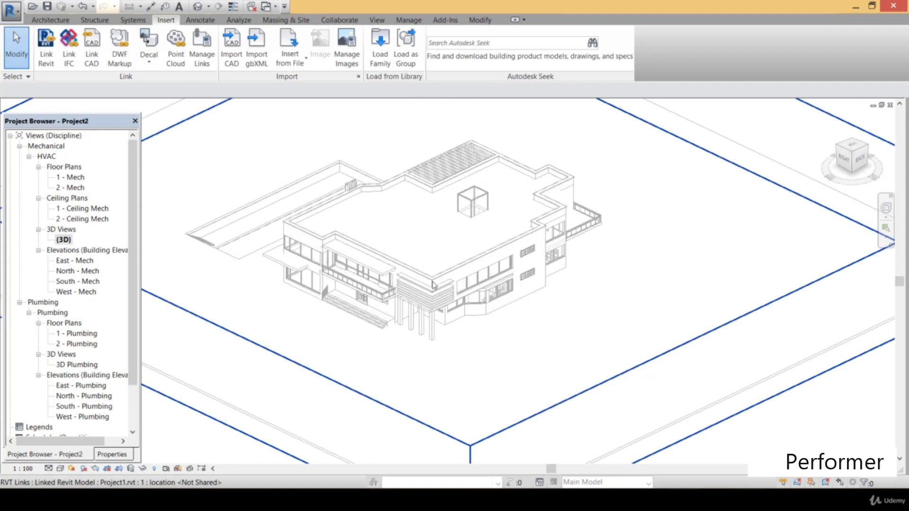
# Open the East - Mech elevation and examine the linked building together with its level lines
pyautogui.doubleClick(78, 261)
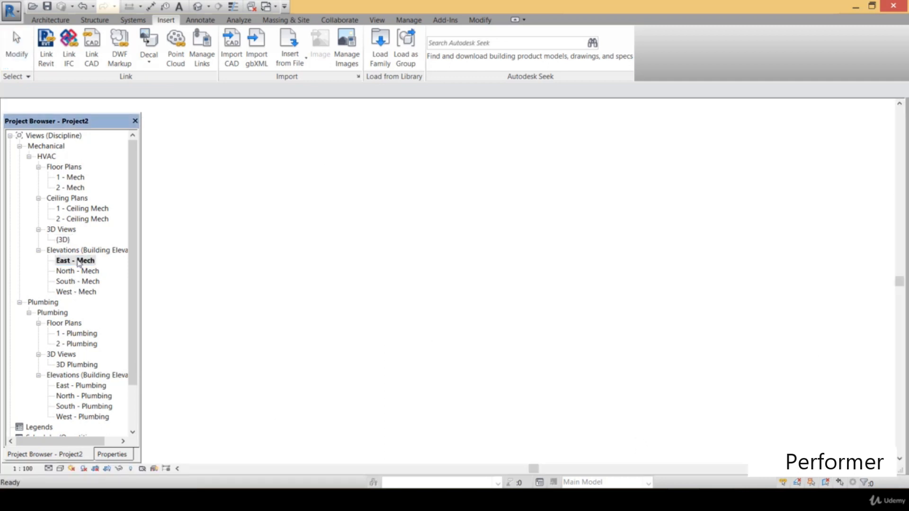
pyautogui.moveTo(445, 255); pyautogui.dragTo(507, 270, button='middle')
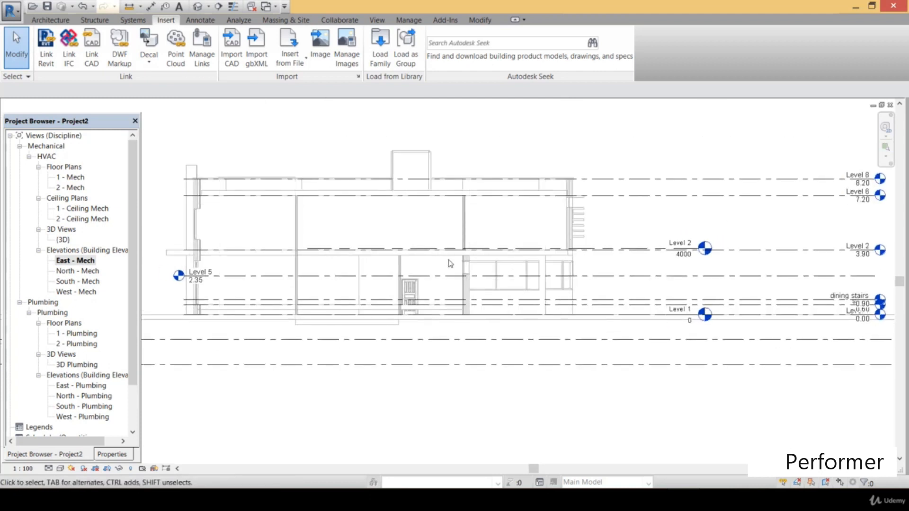
pyautogui.scroll(1, 516, 256)
pyautogui.scroll(2, 518, 265)
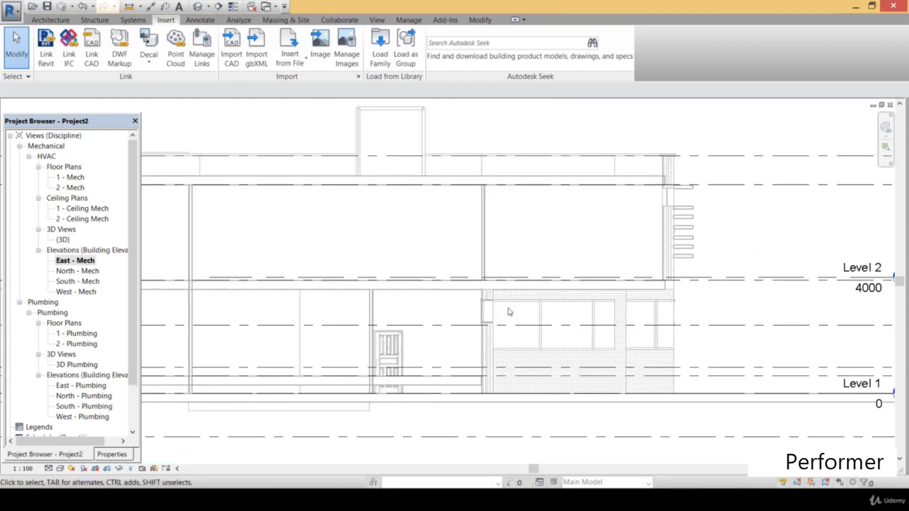
pyautogui.scroll(4, 388, 348)
pyautogui.scroll(-3, 389, 342)
pyautogui.moveTo(551, 339); pyautogui.dragTo(439, 322, button='middle')
pyautogui.scroll(1, 552, 326)
pyautogui.moveTo(555, 328); pyautogui.dragTo(574, 325, button='middle')
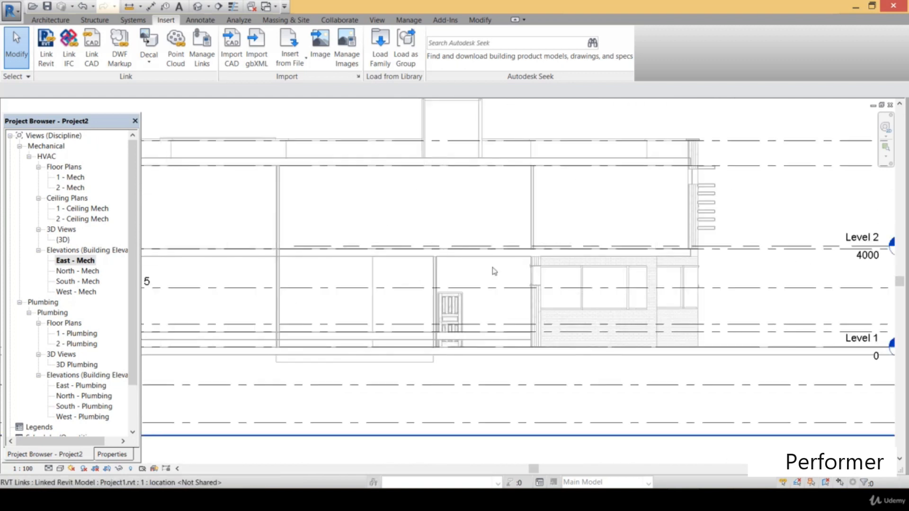
# Open the North - Mech elevation and inspect the linked building's windows, brick walls and levels
pyautogui.doubleClick(70, 271)
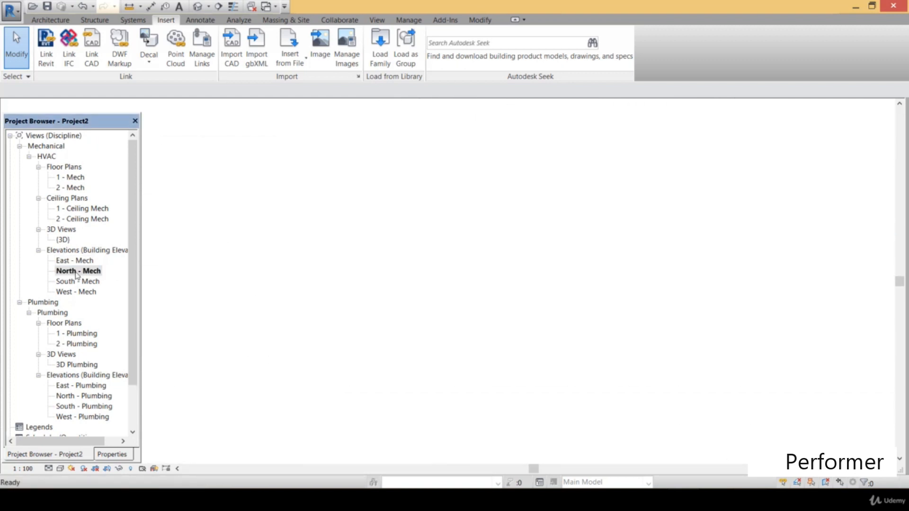
pyautogui.scroll(-3, 444, 253)
pyautogui.moveTo(452, 295); pyautogui.dragTo(676, 337, button='middle')
pyautogui.scroll(-1, 345, 289)
pyautogui.scroll(1, 395, 306)
pyautogui.moveTo(408, 312)
pyautogui.mouseDown(button='middle')
pyautogui.moveTo(467, 321)
pyautogui.moveTo(454, 326)
pyautogui.moveTo(452, 277)
pyautogui.mouseUp(button='middle')
pyautogui.scroll(5, 452, 331)
pyautogui.moveTo(451, 278); pyautogui.dragTo(892, 302, button='middle')
pyautogui.moveTo(438, 261); pyautogui.dragTo(587, 304, button='middle')
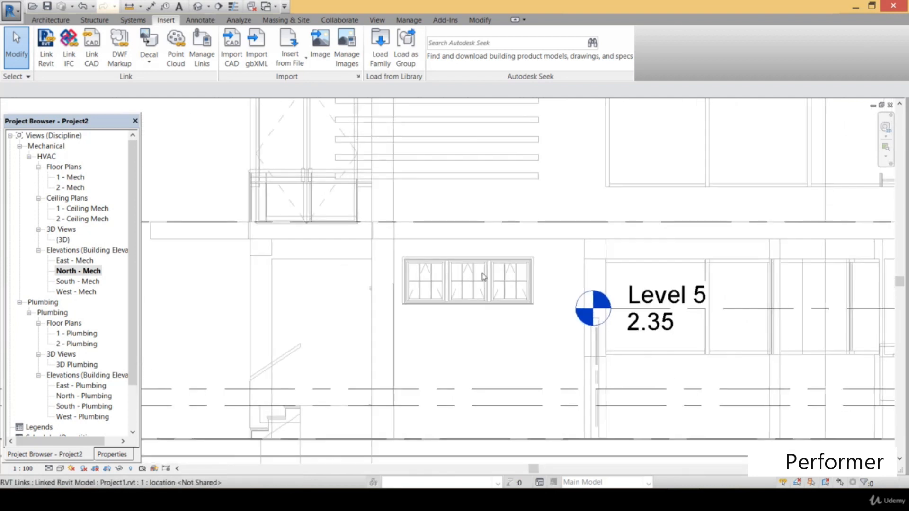
pyautogui.moveTo(472, 196); pyautogui.dragTo(416, 300, button='middle')
pyautogui.moveTo(643, 292); pyautogui.dragTo(508, 326, button='middle')
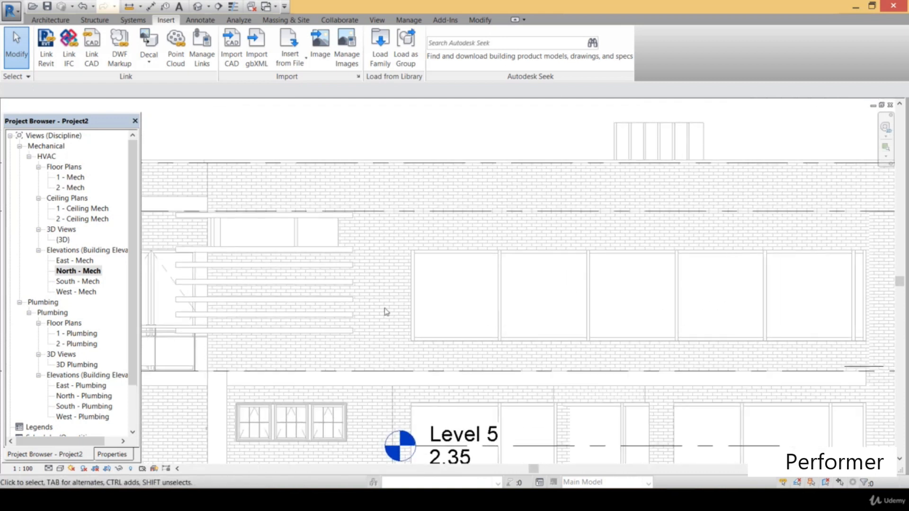
# Open the South - Mech elevation and inspect the linked building's facade around the Level 1 and Level 2 markers
pyautogui.doubleClick(84, 282)
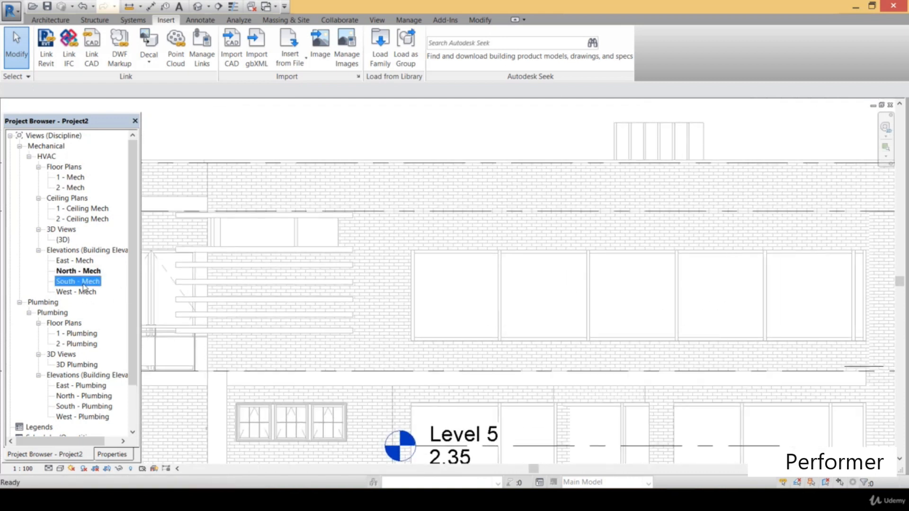
pyautogui.scroll(-4, 418, 277)
pyautogui.moveTo(398, 300); pyautogui.dragTo(307, 299, button='middle')
pyautogui.scroll(1, 559, 262)
pyautogui.scroll(2, 560, 262)
pyautogui.moveTo(560, 262); pyautogui.dragTo(477, 251, button='middle')
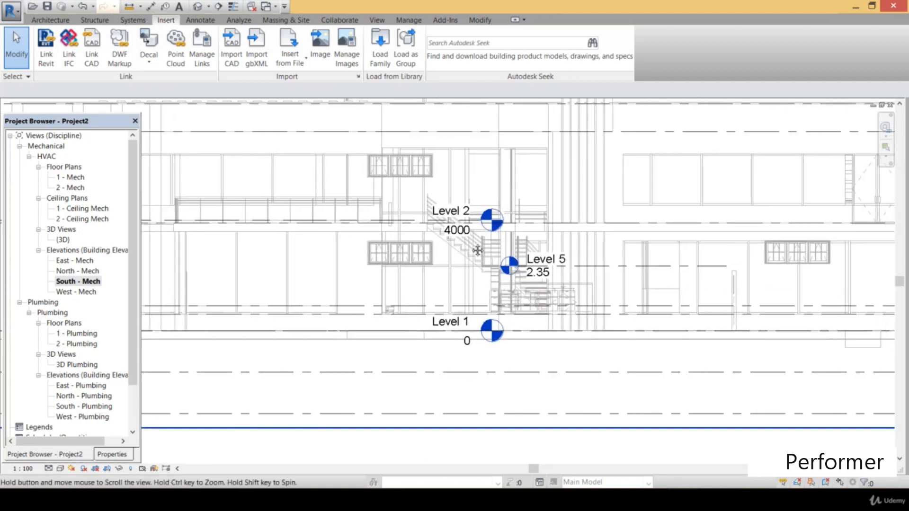
# Open the West - Mech elevation and compare the project's Level 1 and Level 2 with the linked model's levels
pyautogui.doubleClick(84, 292)
pyautogui.scroll(-2, 485, 276)
pyautogui.moveTo(486, 278); pyautogui.dragTo(481, 342, button='middle')
pyautogui.scroll(3, 482, 341)
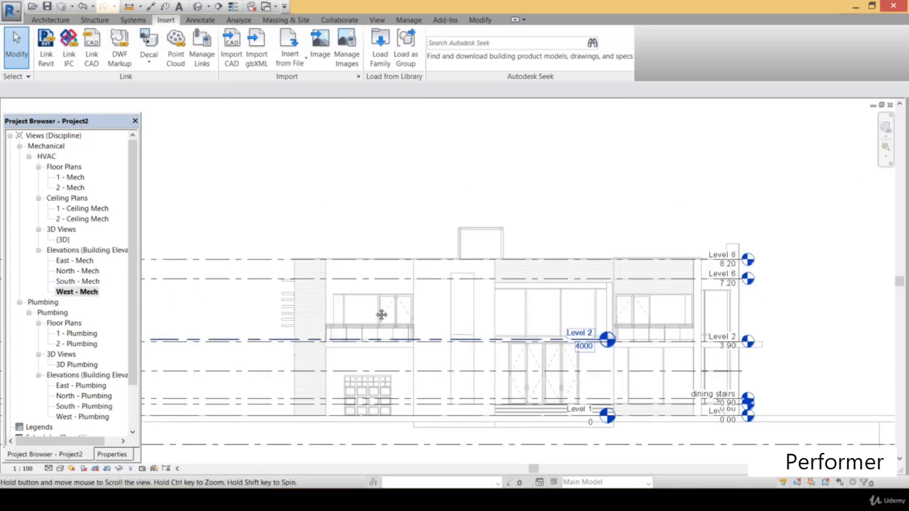
pyautogui.moveTo(379, 315); pyautogui.dragTo(414, 282, button='middle')
pyautogui.moveTo(611, 322); pyautogui.dragTo(540, 312, button='middle')
pyautogui.scroll(1, 572, 304)
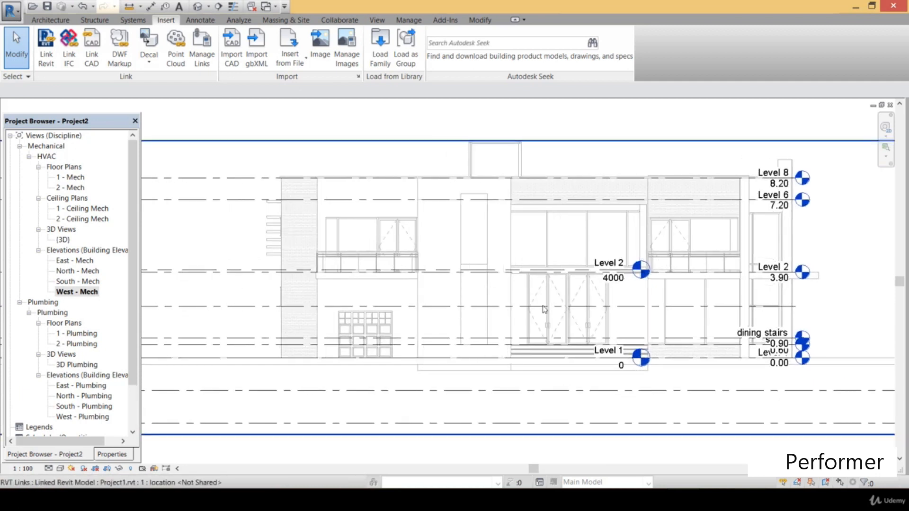
# Return to the North - Mech elevation and examine the full set of project and linked level markers beside the building
pyautogui.doubleClick(87, 270)
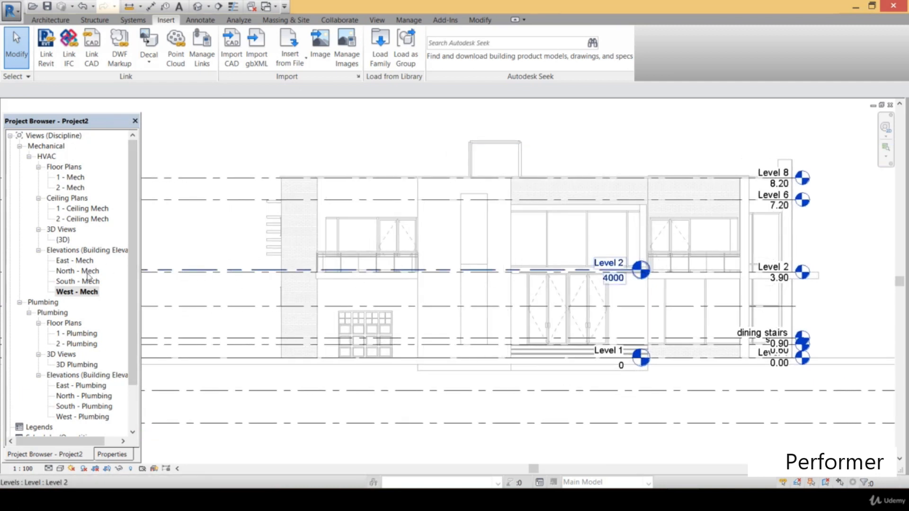
pyautogui.scroll(1, 440, 283)
pyautogui.moveTo(440, 302); pyautogui.dragTo(271, 305, button='middle')
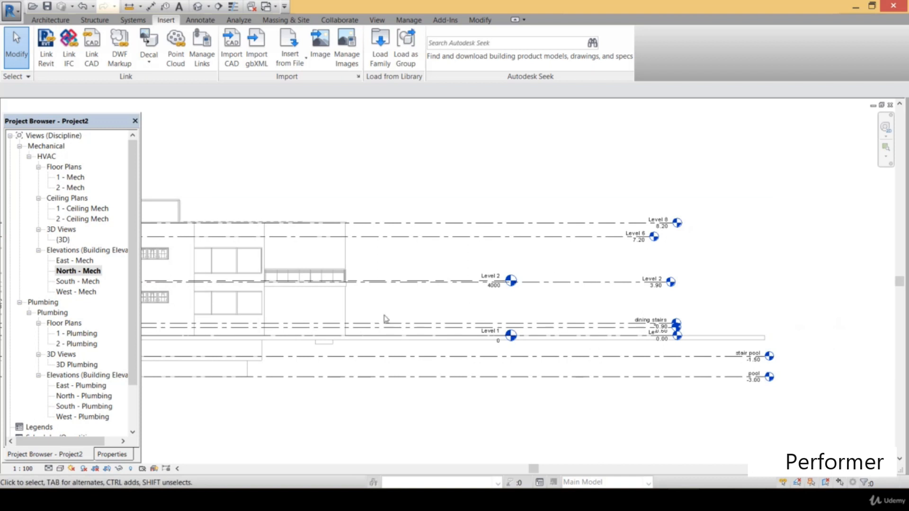
pyautogui.moveTo(378, 316); pyautogui.dragTo(444, 306, button='middle')
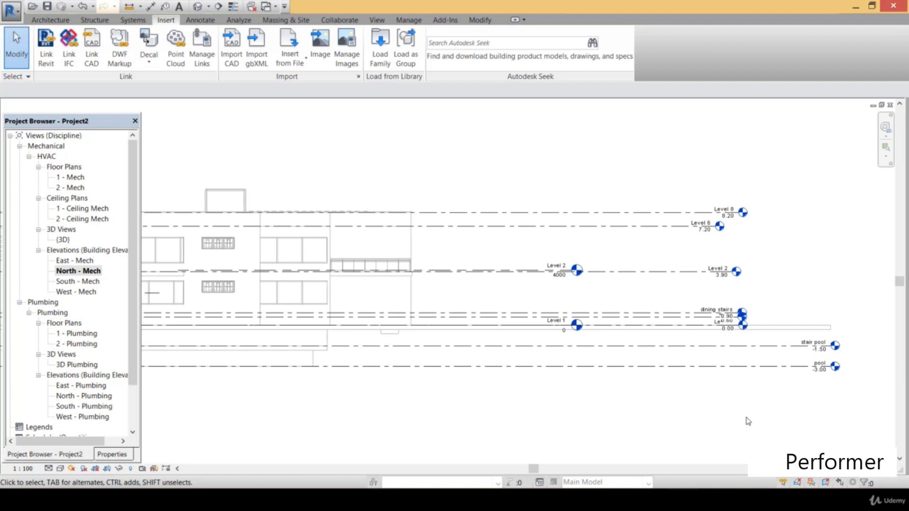
# Start Copy/Monitor on the linked Revit model Project1.rvt from the North - Mech elevation
pyautogui.scroll(2, 715, 405)
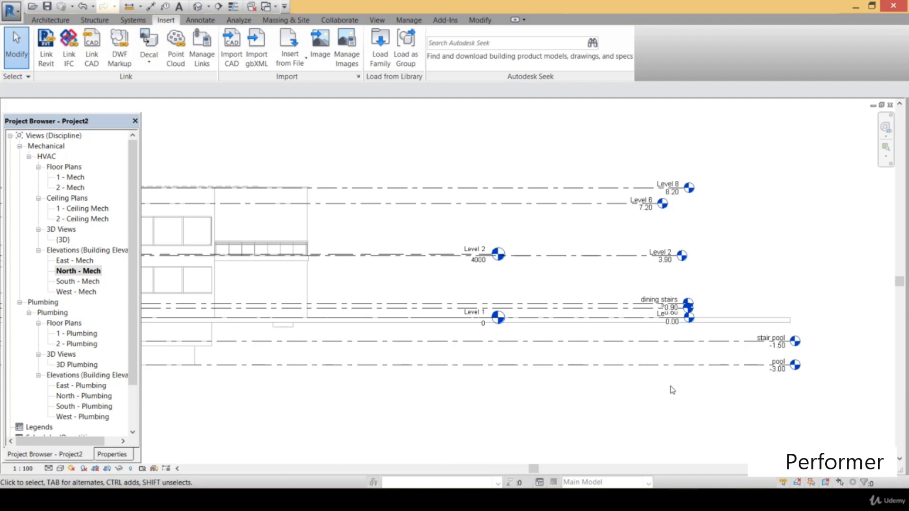
pyautogui.moveTo(594, 395); pyautogui.dragTo(663, 388, button='middle')
pyautogui.scroll(-1, 679, 388)
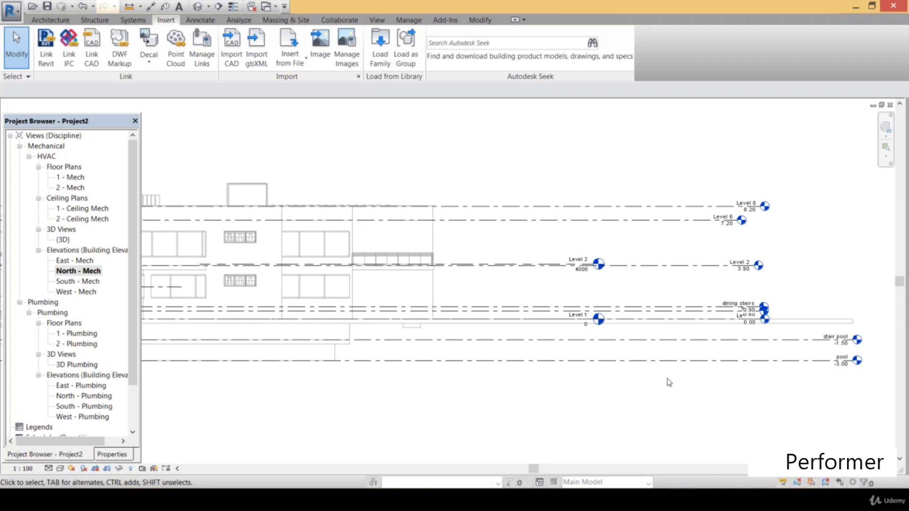
pyautogui.click(348, 21)
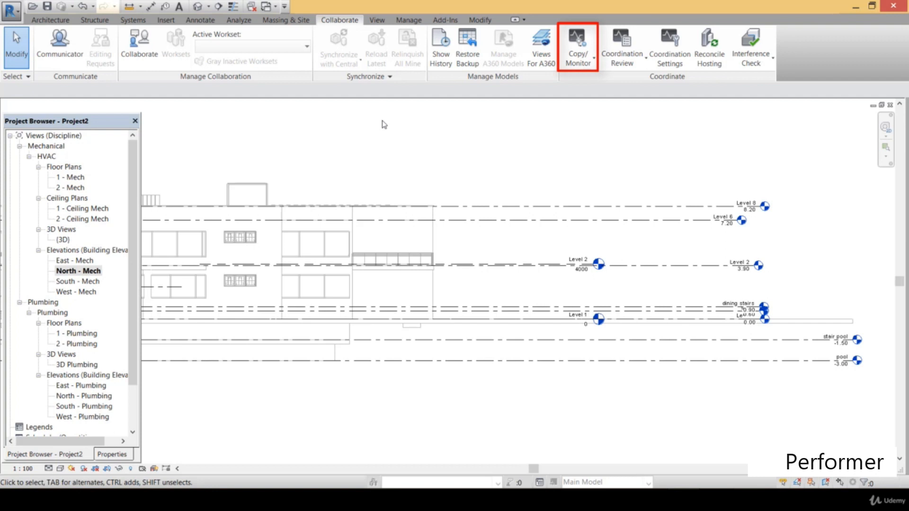
pyautogui.click(591, 60)
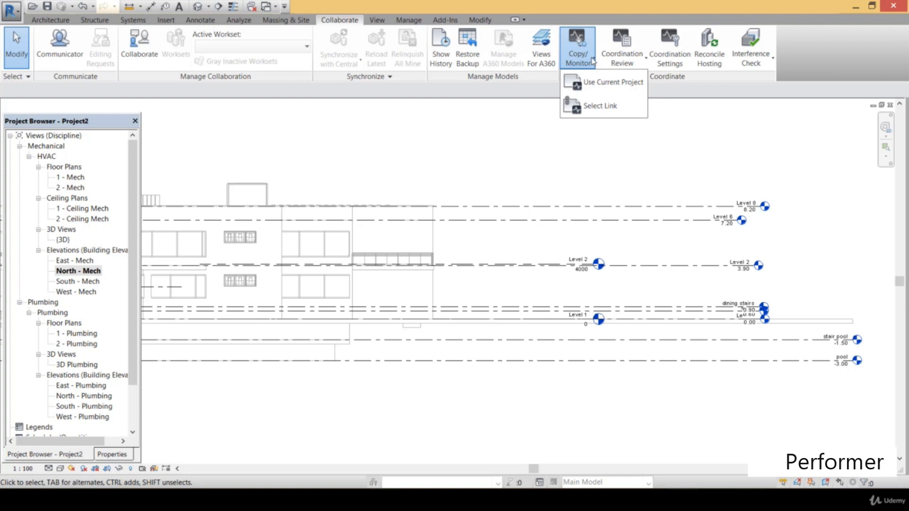
pyautogui.click(606, 105)
pyautogui.press('Escape')
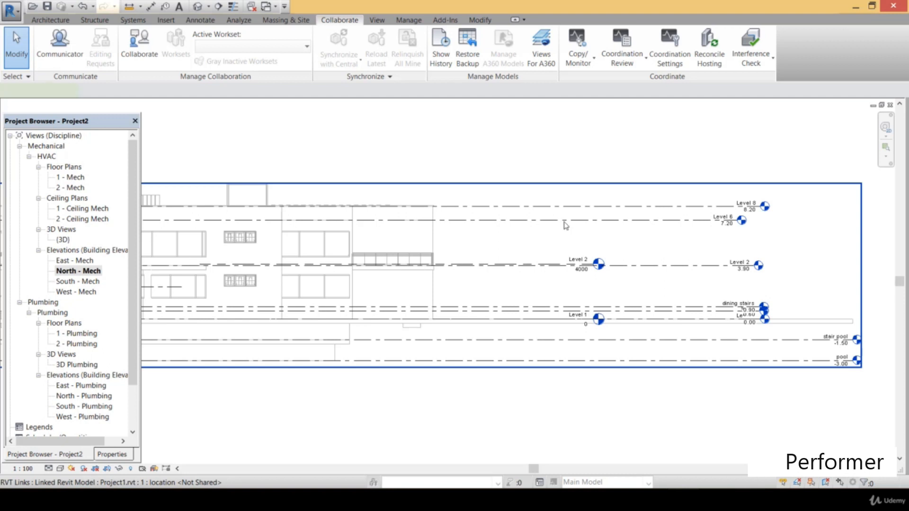
pyautogui.click(564, 225)
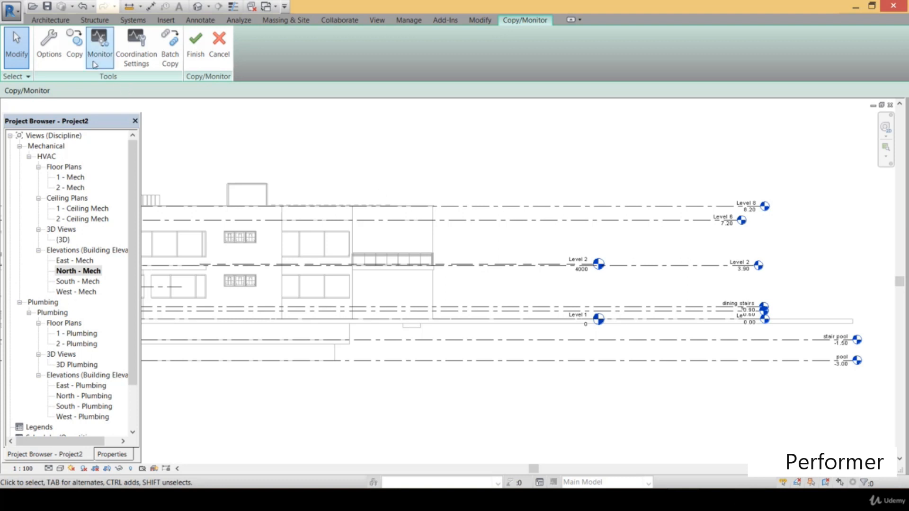
# Start copying multiple elements from the link and select everything around the level lines and markers beside the building
pyautogui.click(74, 37)
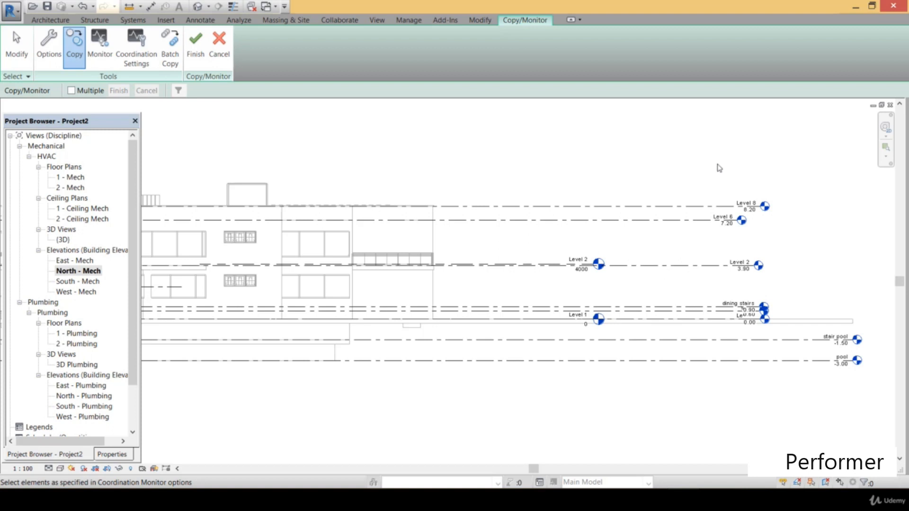
pyautogui.click(85, 91)
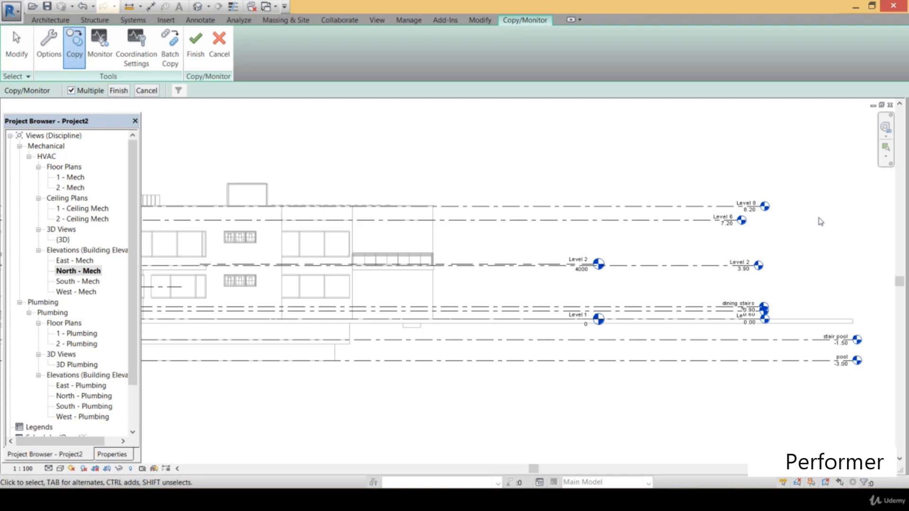
pyautogui.moveTo(827, 216); pyautogui.dragTo(805, 209, button='middle')
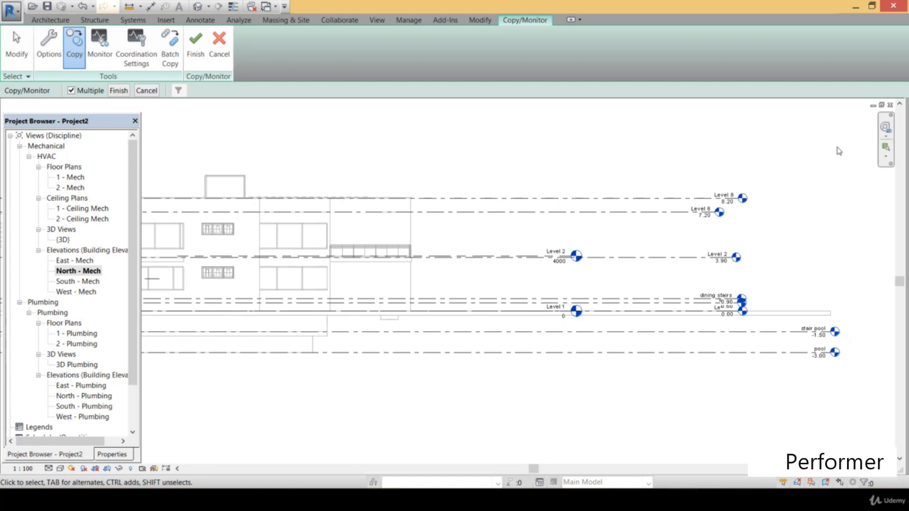
pyautogui.moveTo(838, 147); pyautogui.dragTo(503, 395)
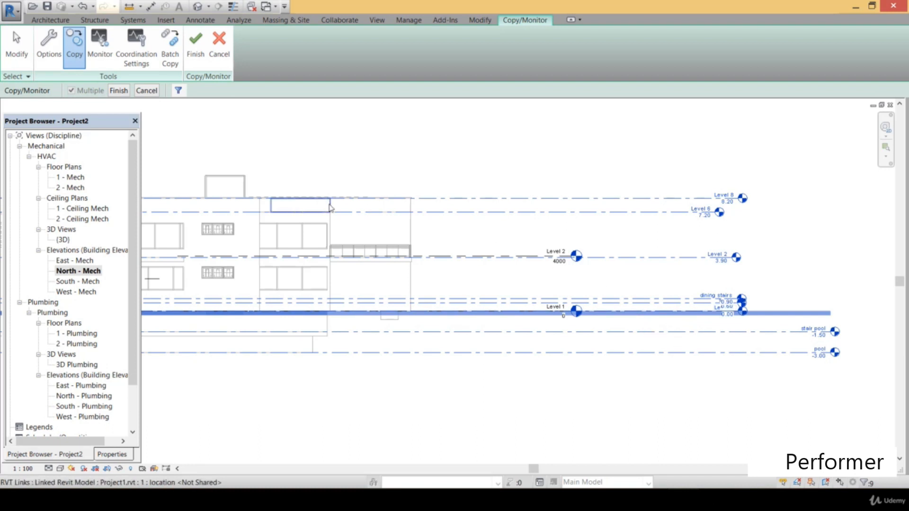
# Filter the selection to Levels only by excluding Floors, copy the linked levels and finish the Copy/Monitor session
pyautogui.click(178, 91)
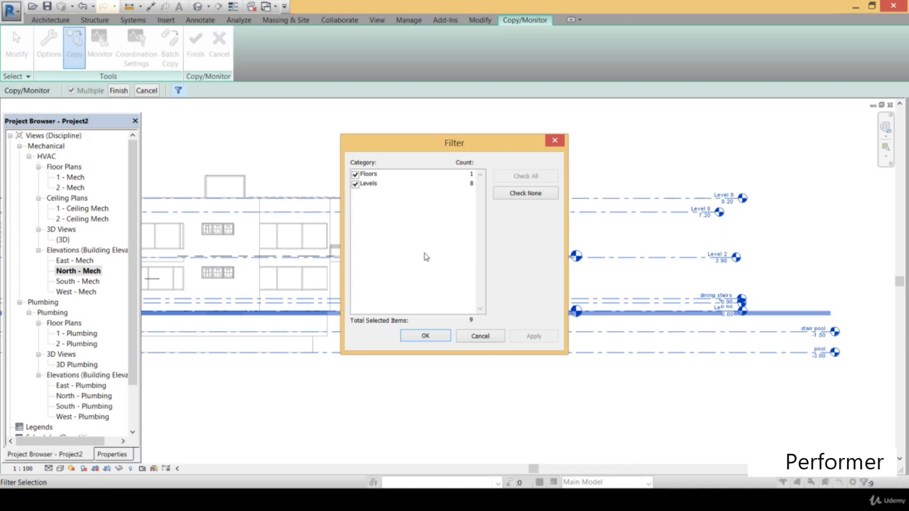
pyautogui.click(356, 175)
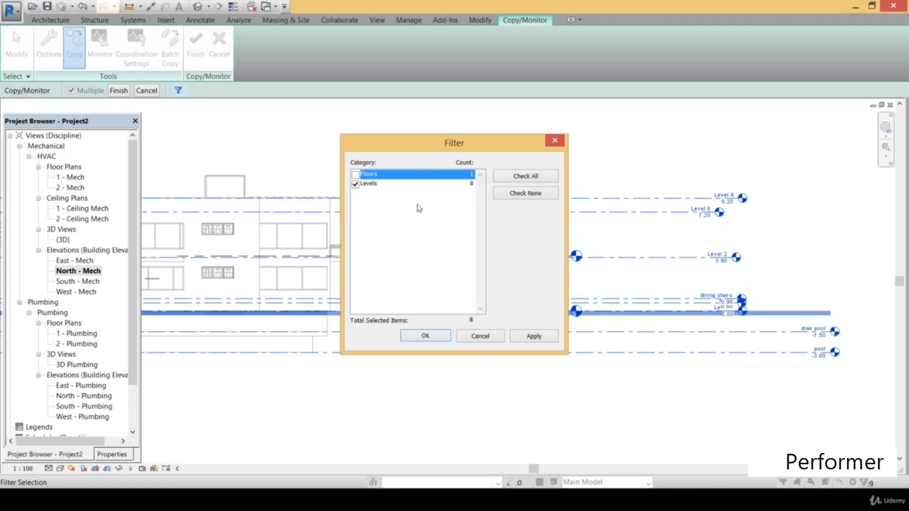
pyautogui.click(396, 185)
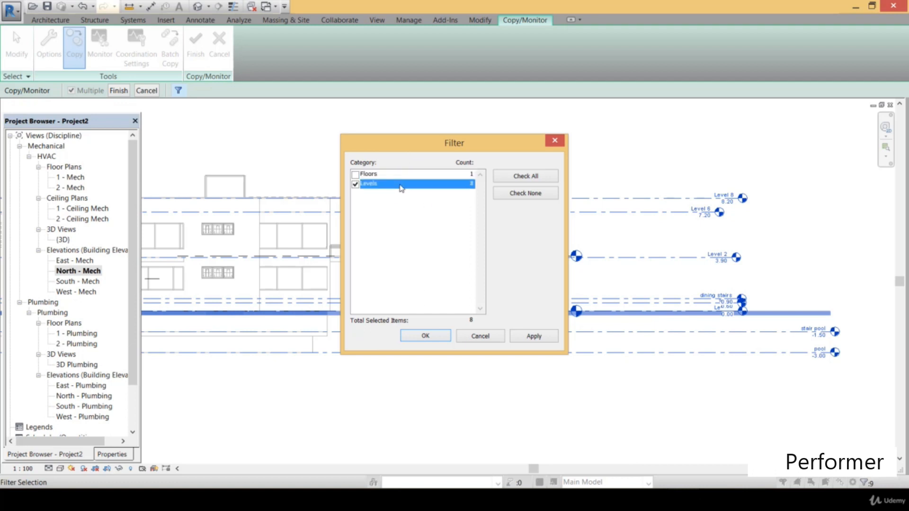
pyautogui.click(433, 336)
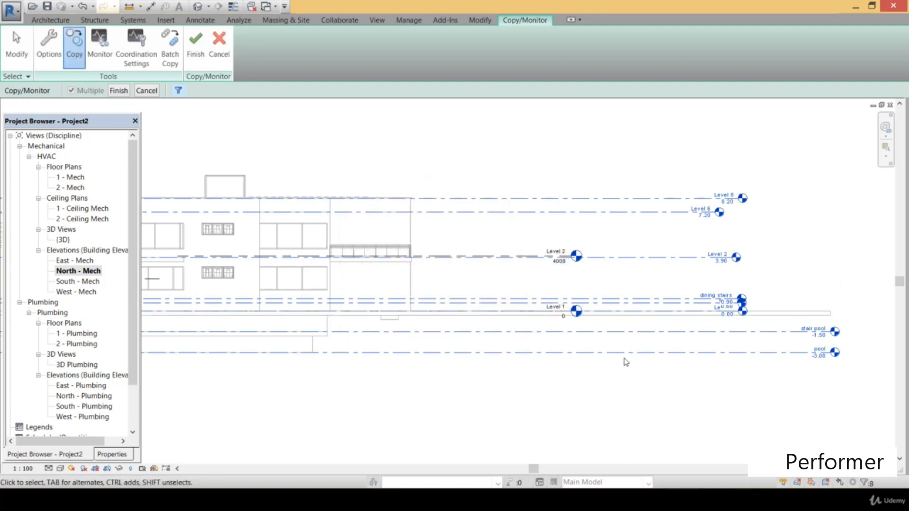
pyautogui.click(118, 90)
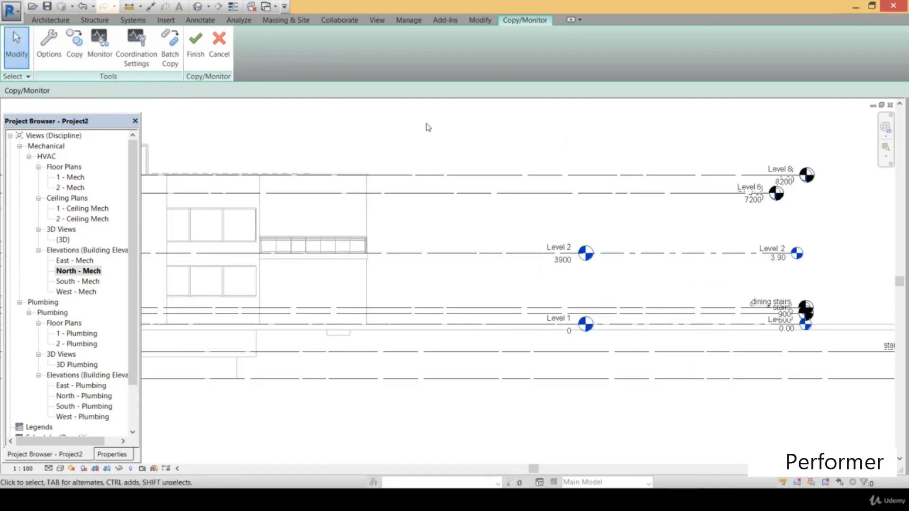
pyautogui.click(98, 48)
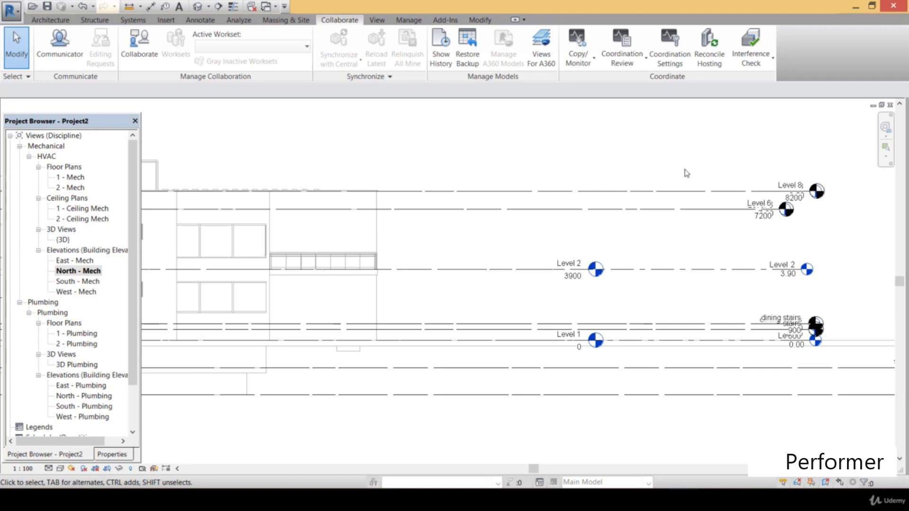
# Select the copied Level 8 line, and create floor plan views for the dining stairs, Level 6, Level 8, pool, stair pool and stairs levels
pyautogui.click(683, 196)
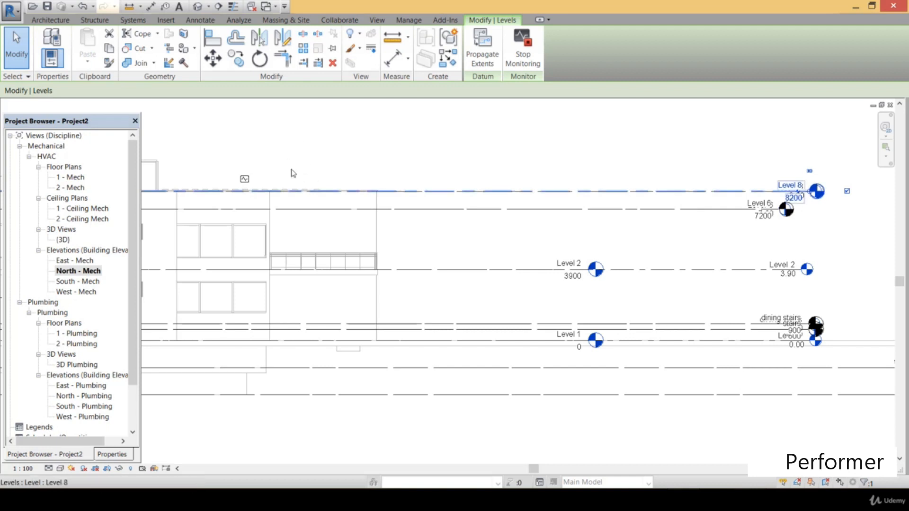
pyautogui.moveTo(657, 184); pyautogui.dragTo(579, 177, button='middle')
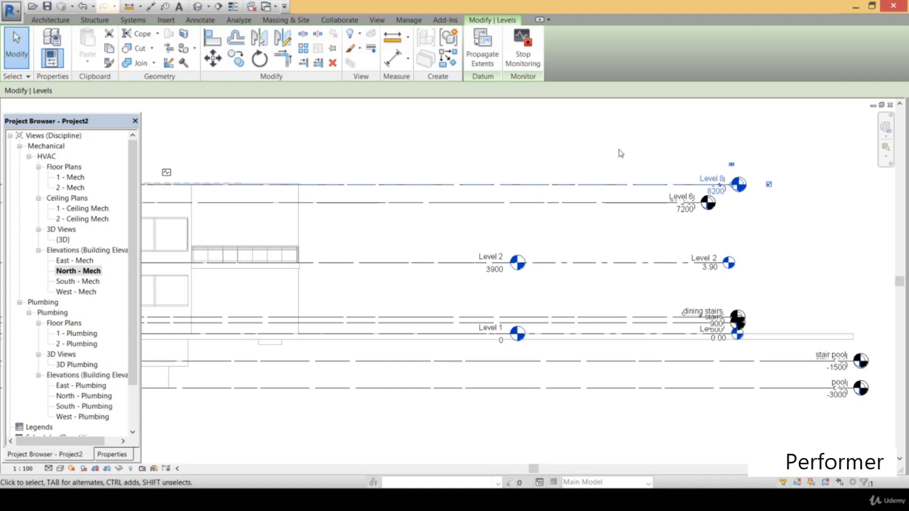
pyautogui.click(376, 20)
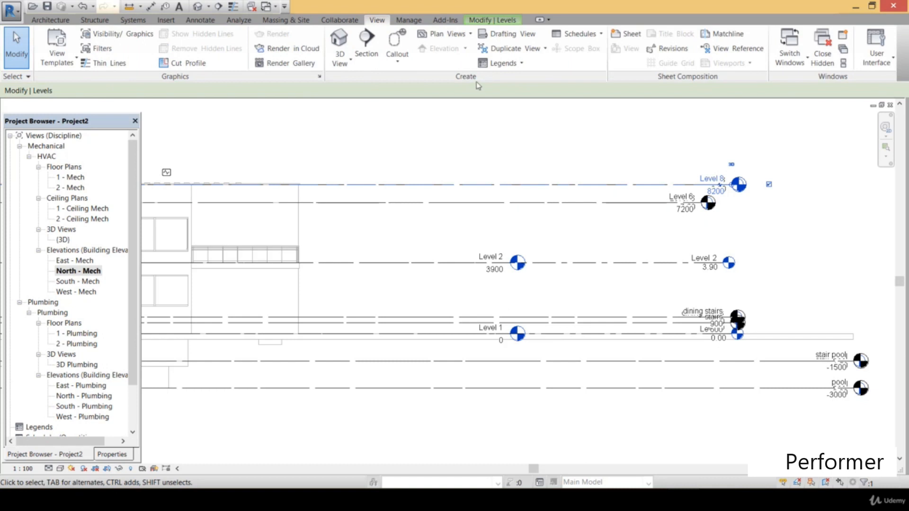
pyautogui.click(460, 36)
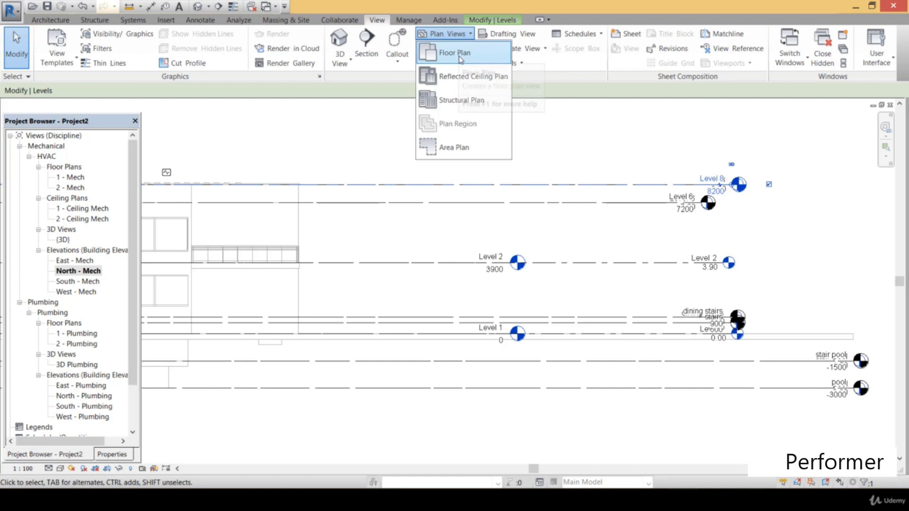
pyautogui.click(461, 56)
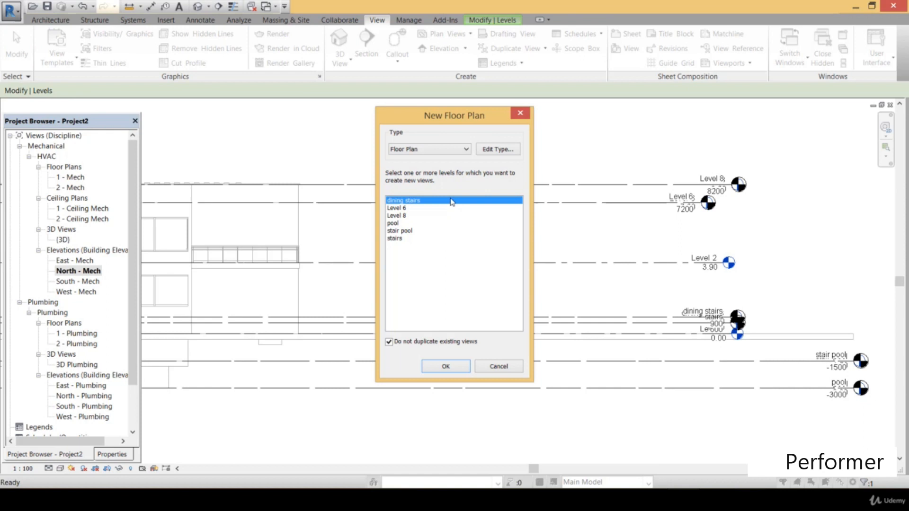
pyautogui.keyDown('shift'); pyautogui.click(410, 240); pyautogui.keyUp('shift')
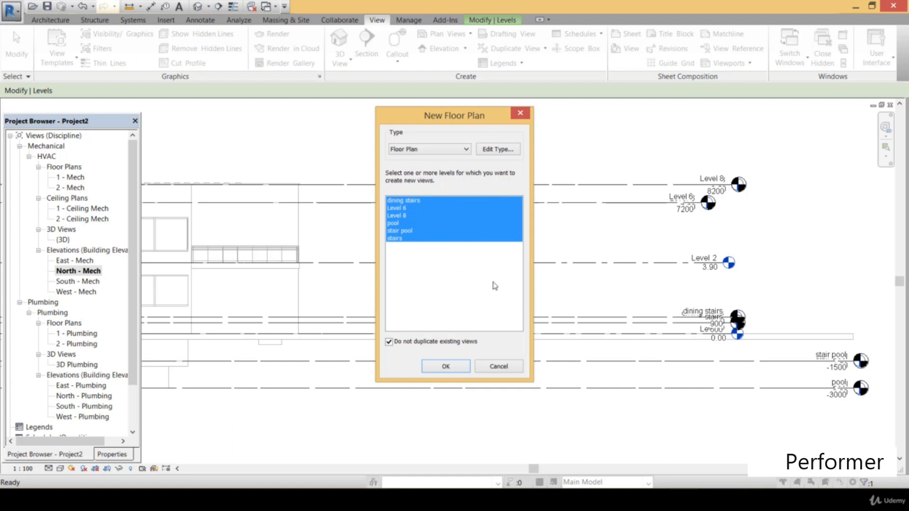
pyautogui.click(453, 366)
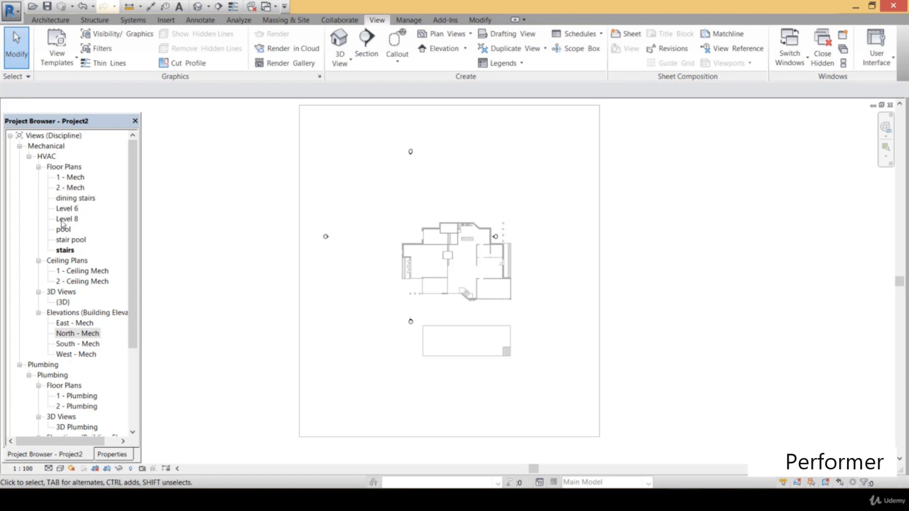
# Examine the linked building's layout in the stairs, 1 - Mech and 2 - Mech floor plans
pyautogui.scroll(5, 472, 269)
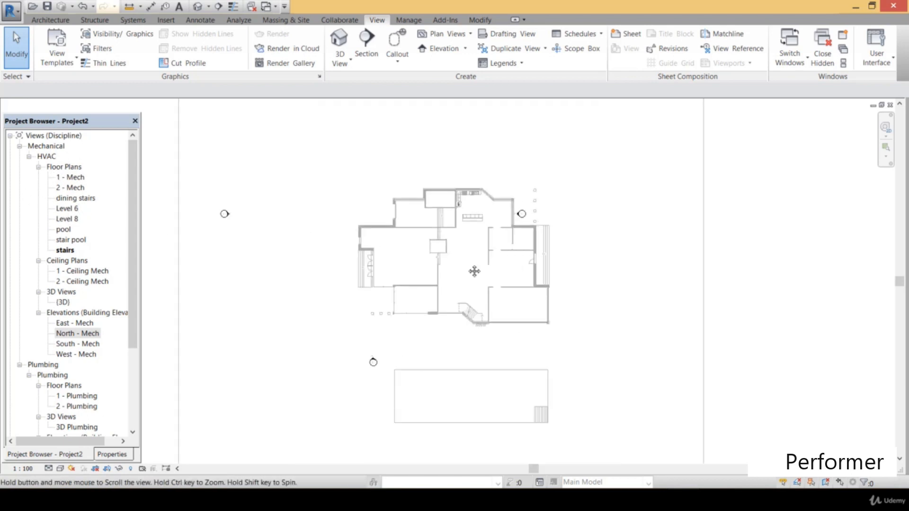
pyautogui.scroll(2, 486, 310)
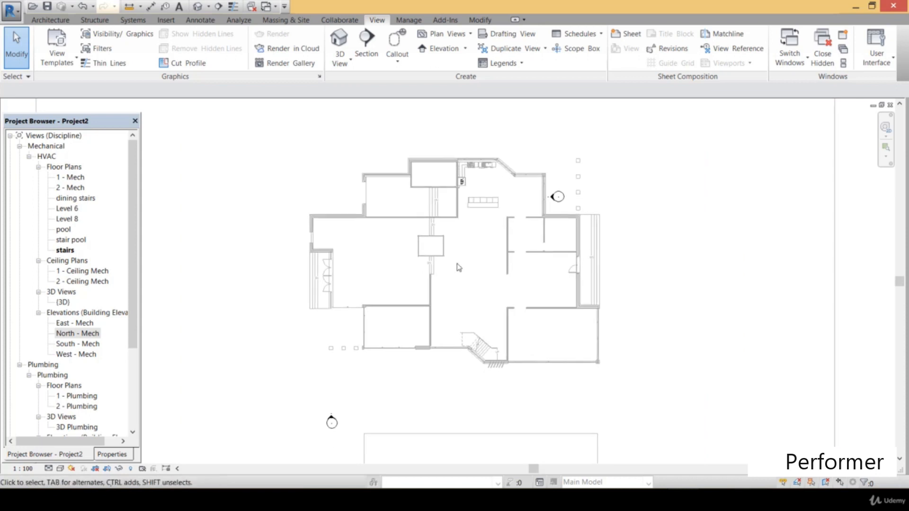
pyautogui.doubleClick(75, 178)
pyautogui.scroll(1, 418, 250)
pyautogui.scroll(-2, 418, 249)
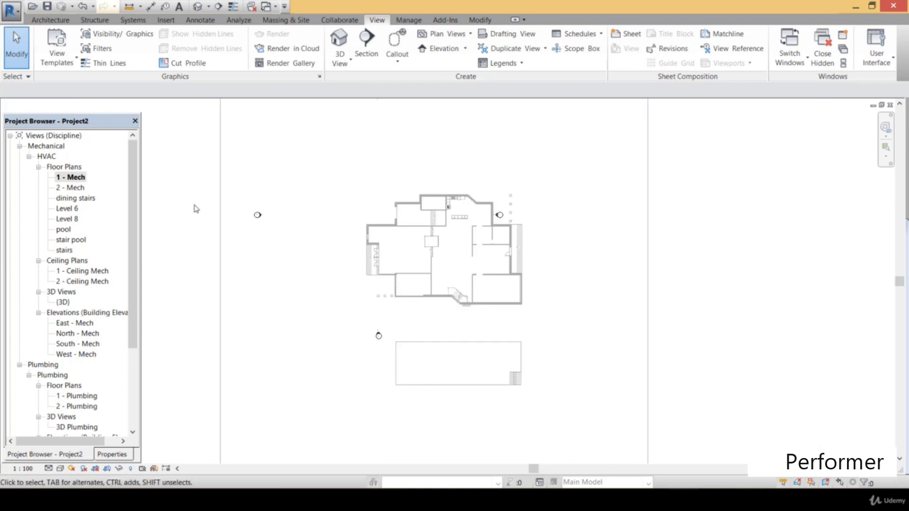
pyautogui.doubleClick(77, 188)
pyautogui.scroll(1, 505, 259)
pyautogui.moveTo(504, 268); pyautogui.dragTo(499, 284, button='middle')
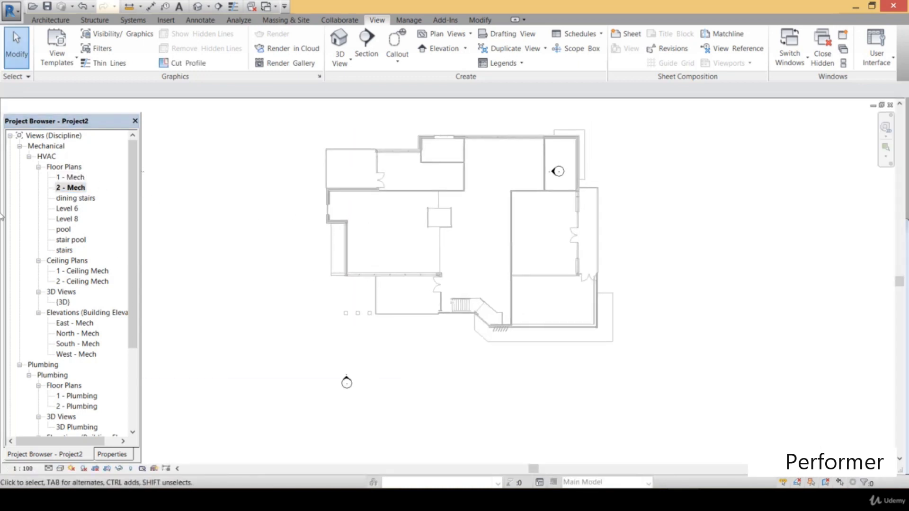
# Examine the staircase area in the dining stairs floor plan and the roof outline in the Level 6 floor plan
pyautogui.doubleClick(76, 198)
pyautogui.scroll(4, 456, 290)
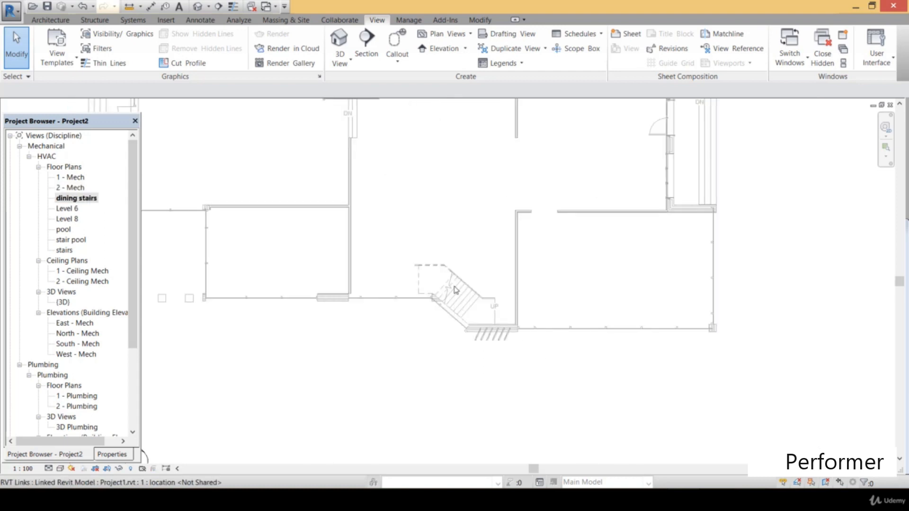
pyautogui.scroll(-2, 455, 290)
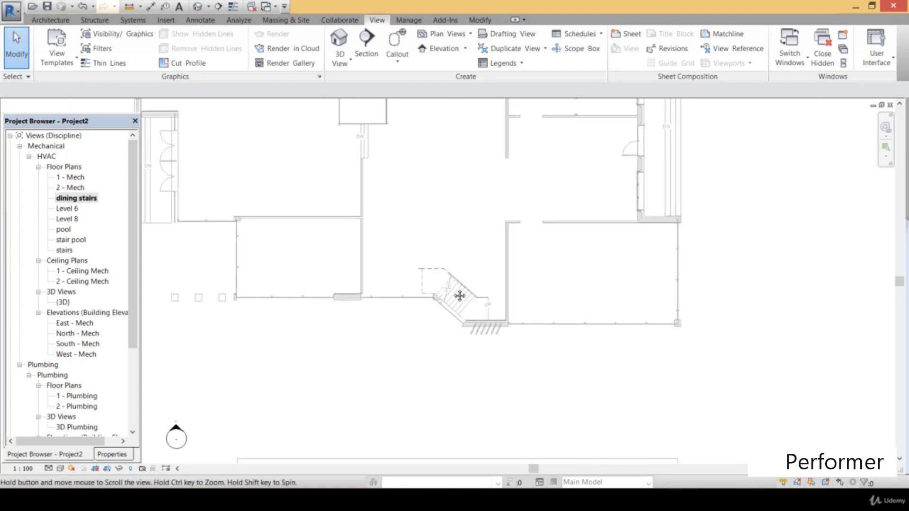
pyautogui.doubleClick(65, 208)
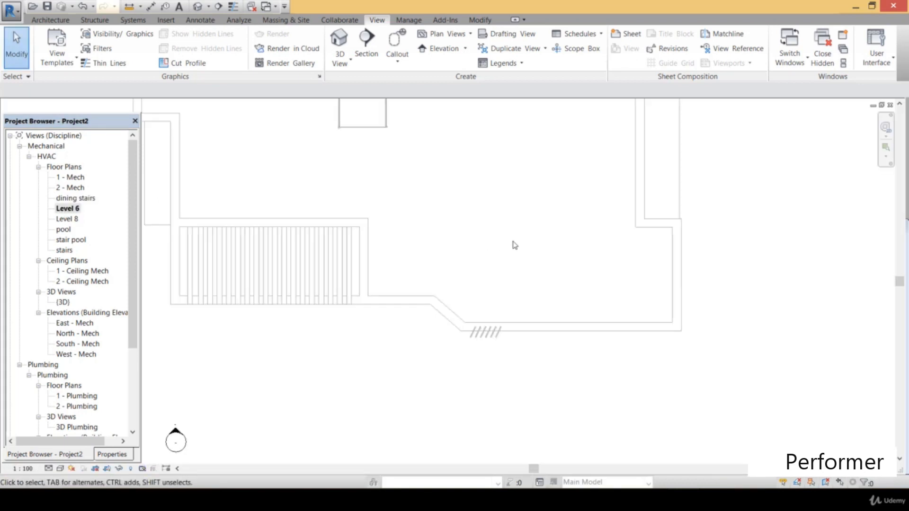
pyautogui.scroll(3, 588, 395)
pyautogui.scroll(-2, 582, 300)
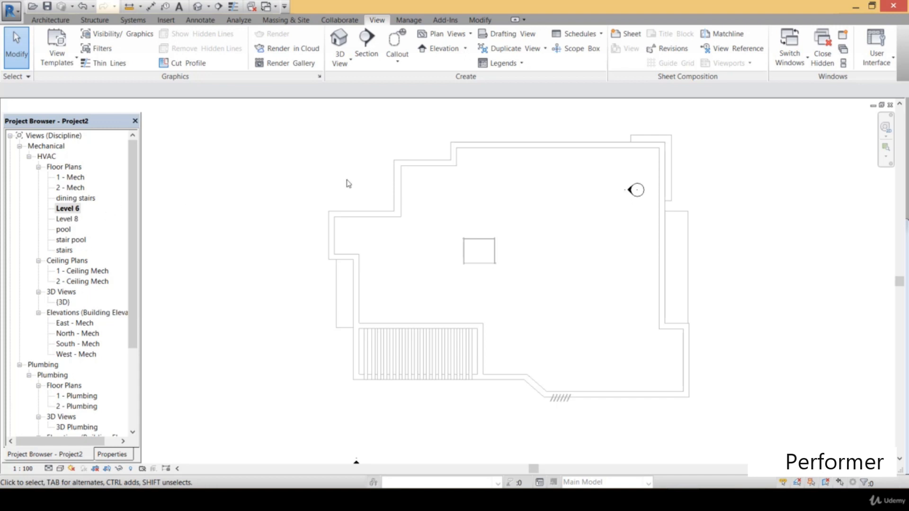
# Create reflected ceiling plans for the dining stairs, Level 6, Level 8, pool, stair pool and stairs levels
pyautogui.click(459, 35)
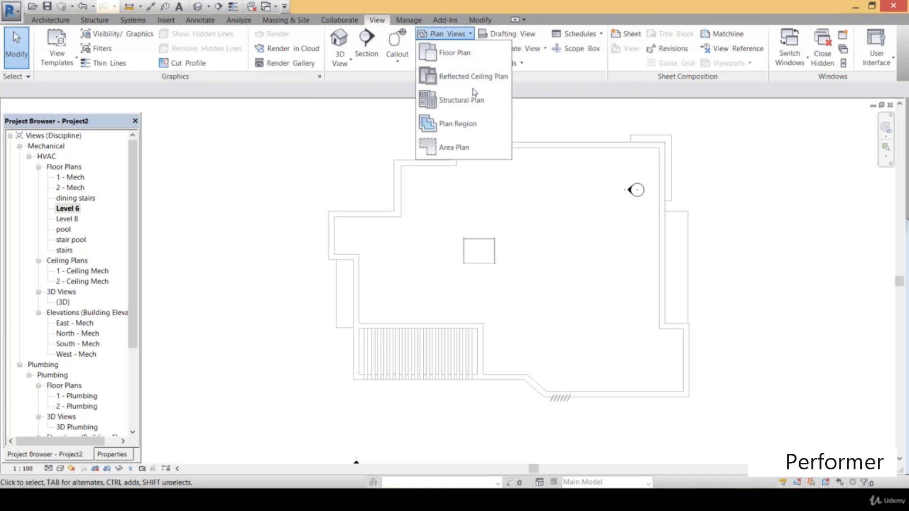
pyautogui.click(484, 77)
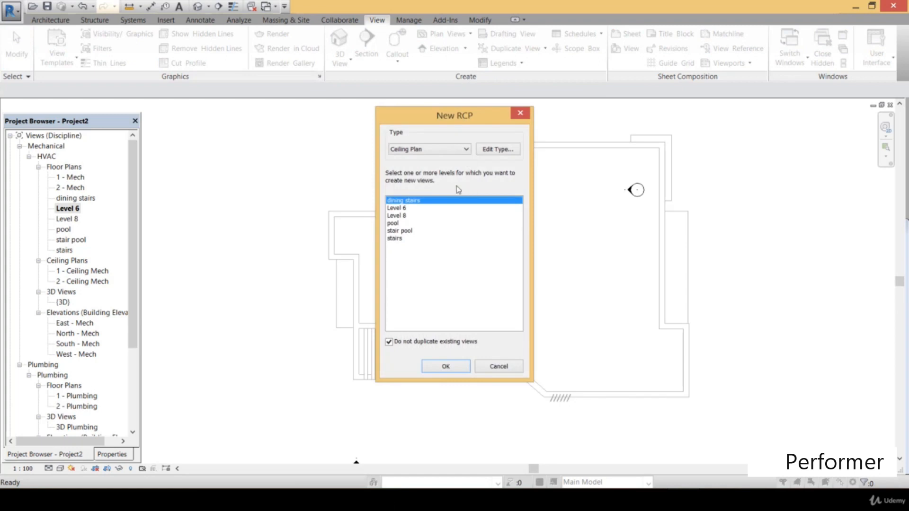
pyautogui.keyDown('shift'); pyautogui.click(401, 239); pyautogui.keyUp('shift')
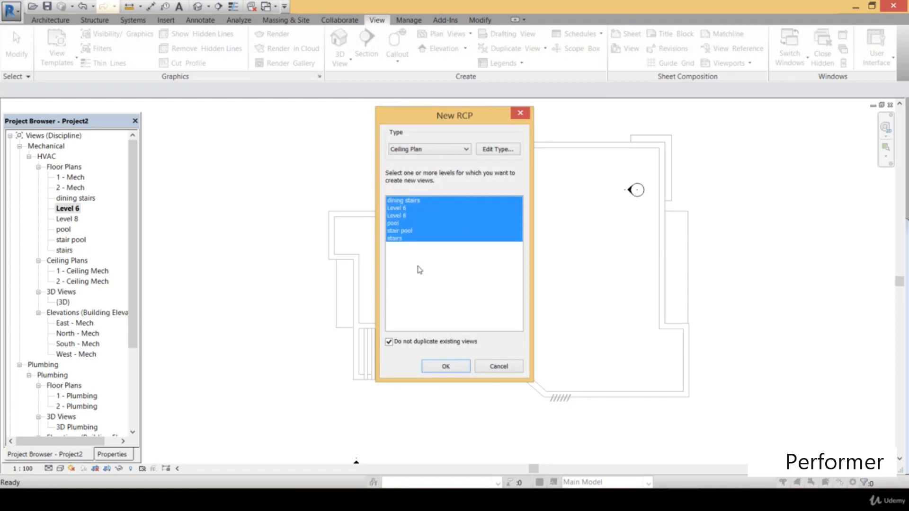
pyautogui.click(453, 369)
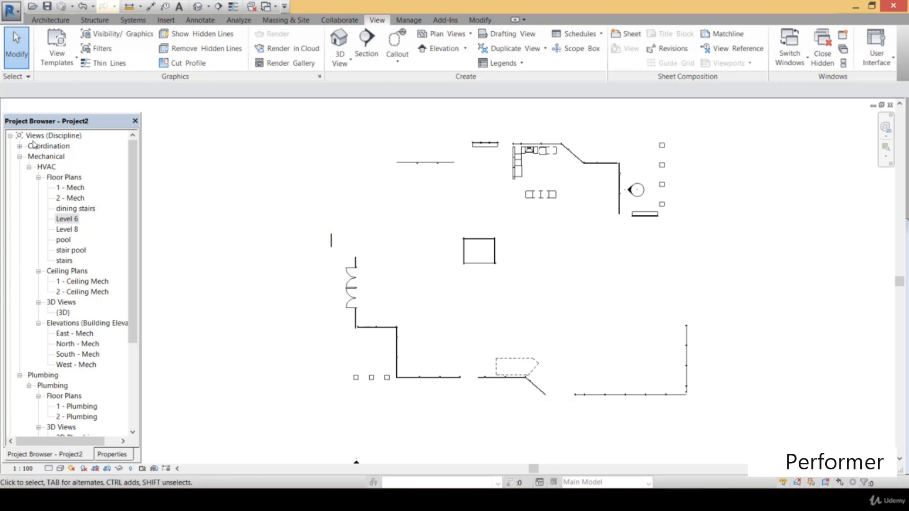
# Examine the pool and stair pool reflected ceiling plans listed under the Coordination discipline
pyautogui.click(20, 148)
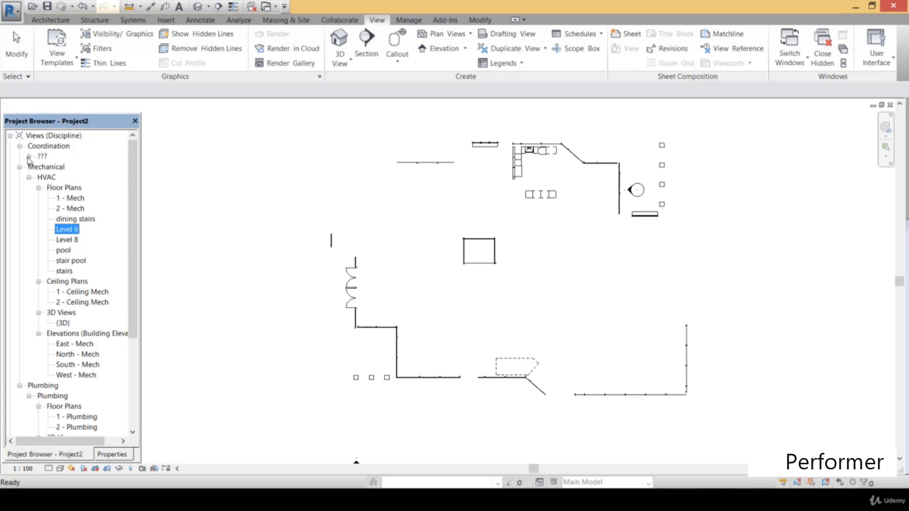
pyautogui.click(29, 156)
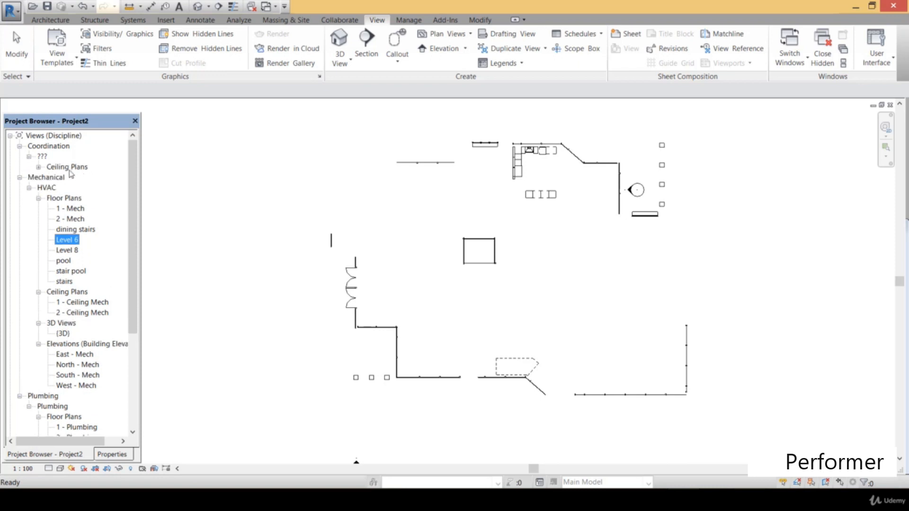
pyautogui.click(38, 167)
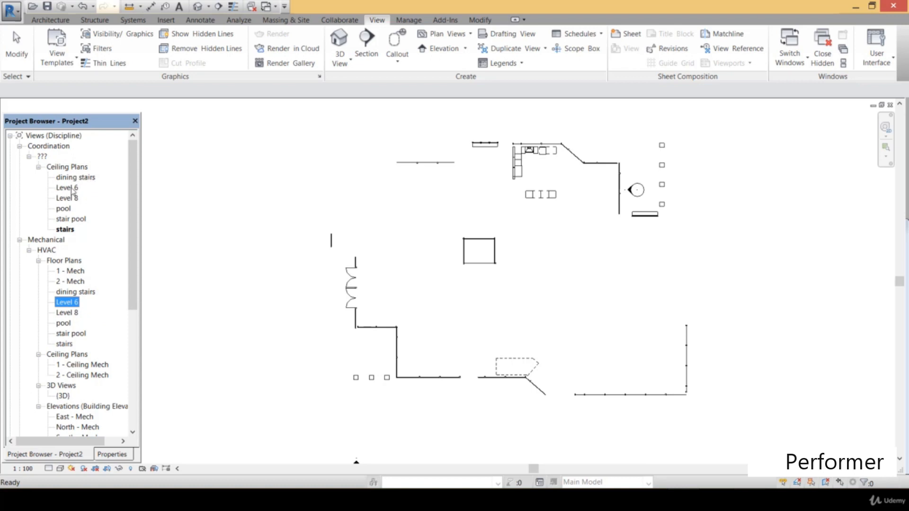
pyautogui.doubleClick(67, 209)
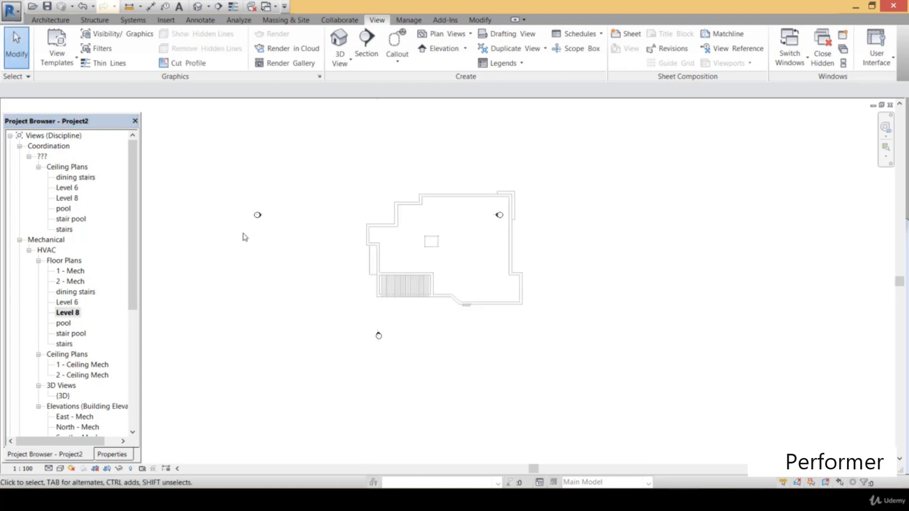
pyautogui.doubleClick(76, 220)
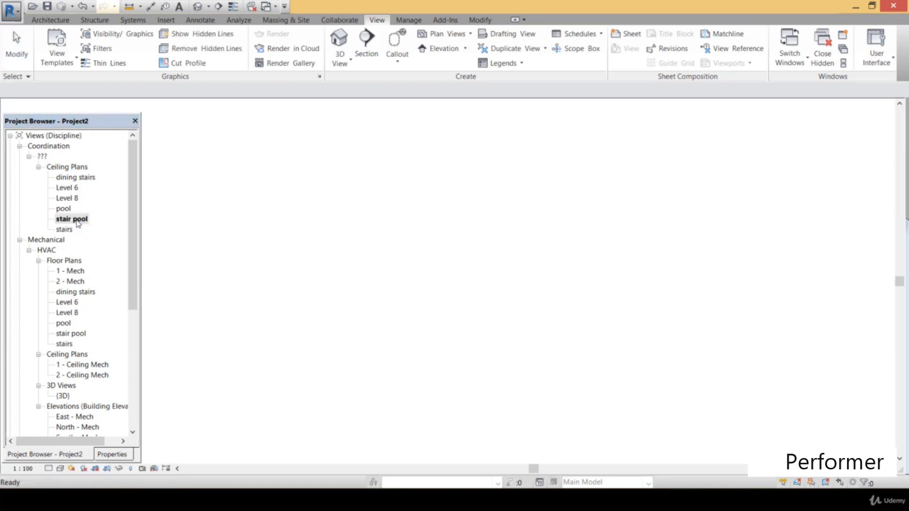
pyautogui.moveTo(387, 218); pyautogui.dragTo(350, 235, button='middle')
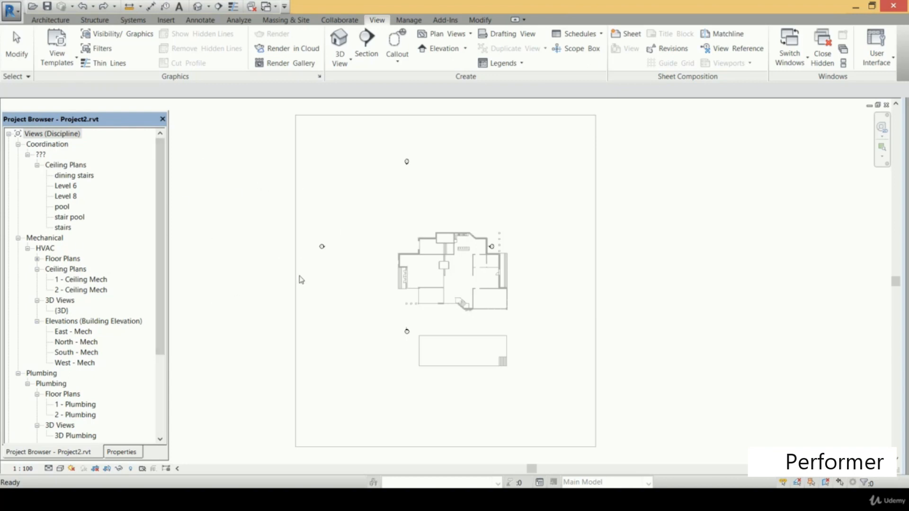
# Review how the floor plans, ceiling plans and elevations are organized under the Mechanical and Plumbing disciplines
pyautogui.click(37, 260)
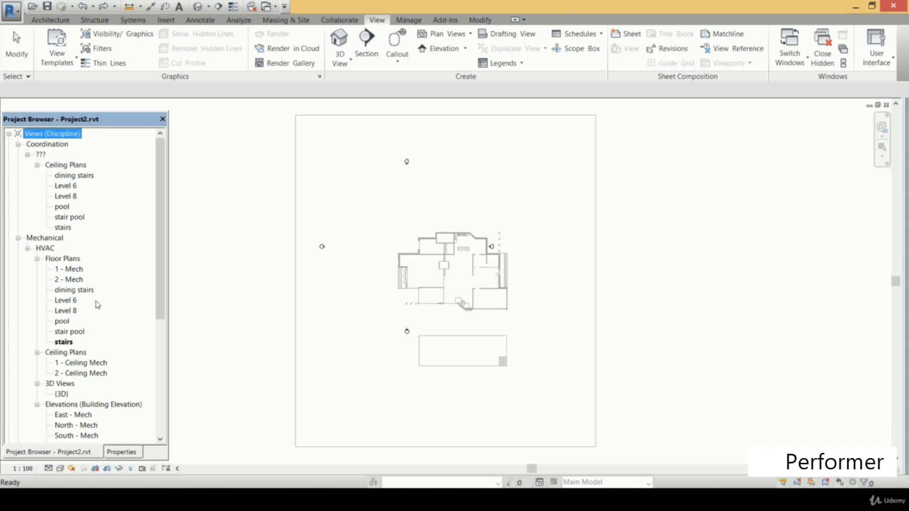
pyautogui.moveTo(159, 262); pyautogui.dragTo(154, 371)
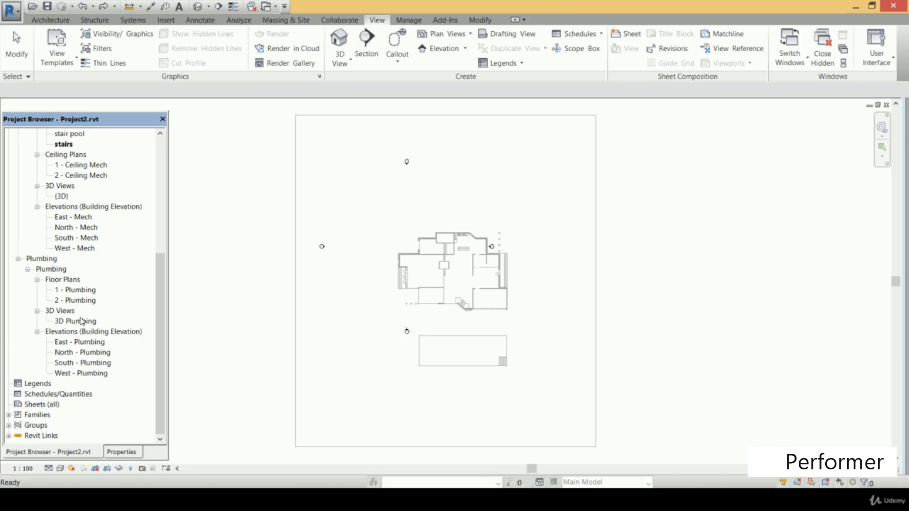
pyautogui.moveTo(160, 327); pyautogui.dragTo(166, 230)
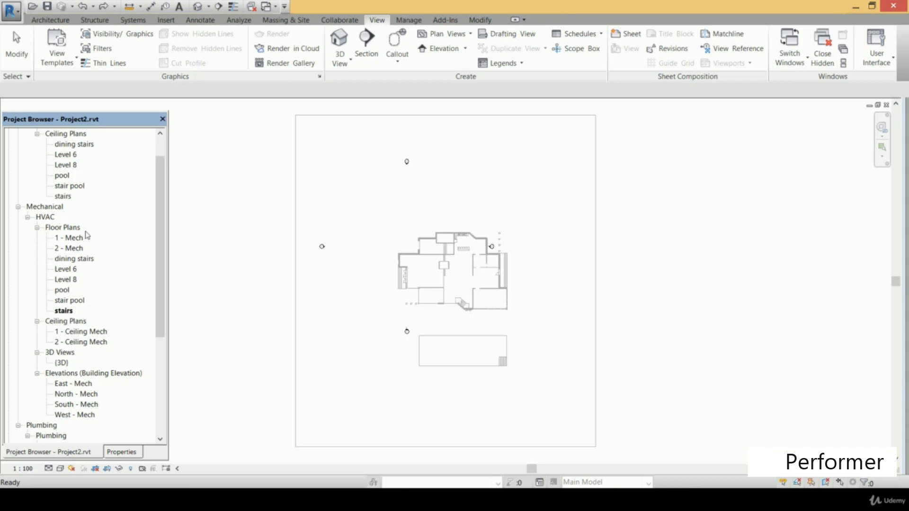
pyautogui.scroll(-3, 123, 319)
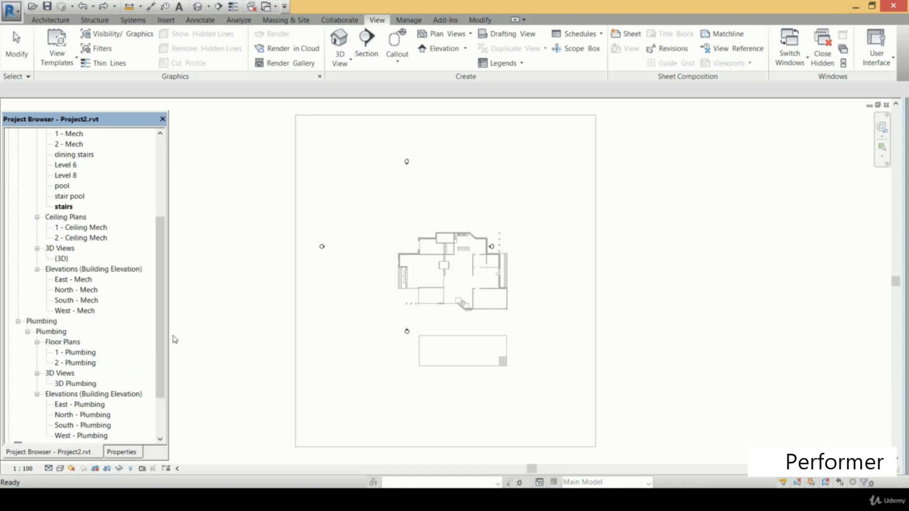
pyautogui.moveTo(166, 326); pyautogui.dragTo(167, 250)
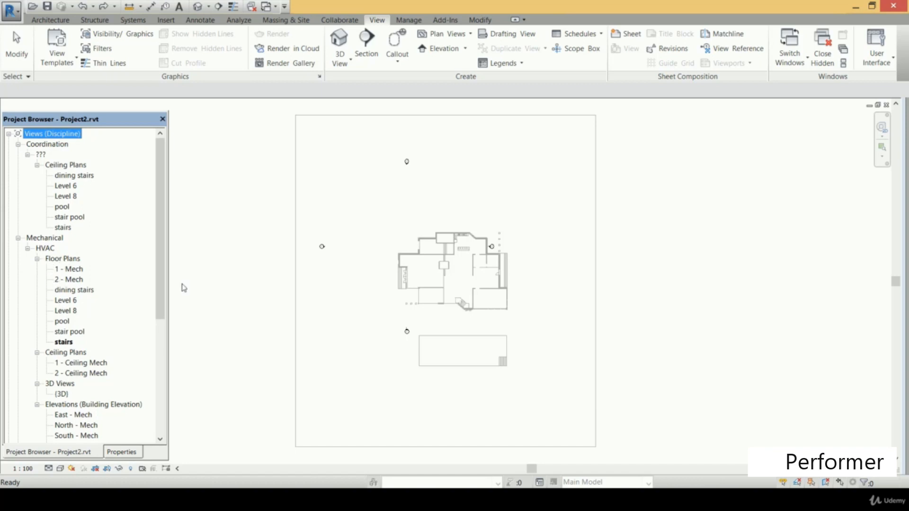
# Set the discipline of the six Coordination ceiling plans, from dining stairs to stairs, to Mechanical
pyautogui.click(78, 165)
pyautogui.keyDown('ctrl'); pyautogui.click(75, 176); pyautogui.keyUp('ctrl')
pyautogui.keyDown('ctrl'); pyautogui.click(72, 188); pyautogui.keyUp('ctrl')
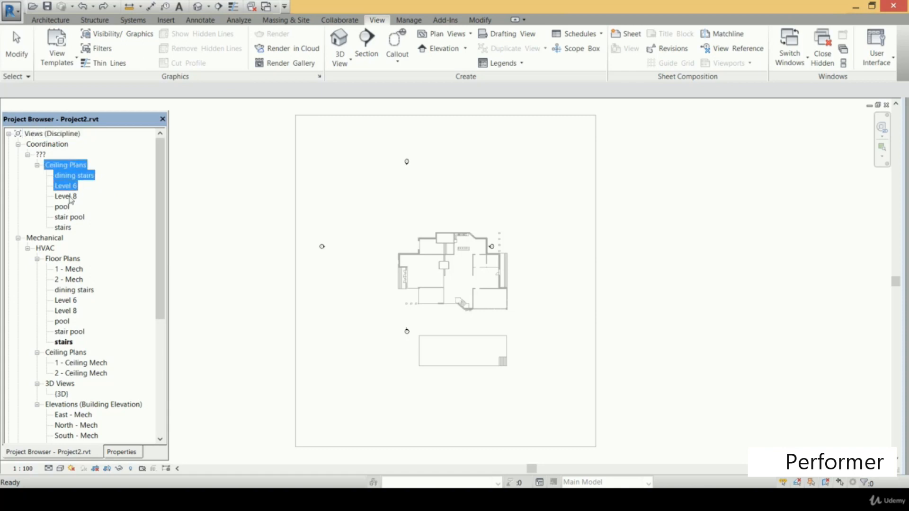
pyautogui.keyDown('ctrl'); pyautogui.click(66, 196); pyautogui.keyUp('ctrl')
pyautogui.keyDown('ctrl'); pyautogui.click(63, 206); pyautogui.keyUp('ctrl')
pyautogui.keyDown('ctrl'); pyautogui.click(69, 218); pyautogui.keyUp('ctrl')
pyautogui.keyDown('ctrl'); pyautogui.click(65, 228); pyautogui.keyUp('ctrl')
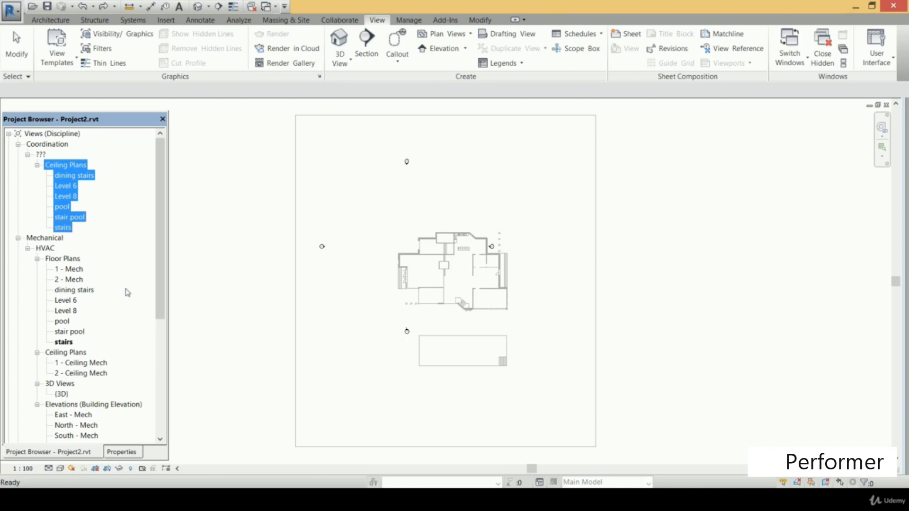
pyautogui.click(127, 454)
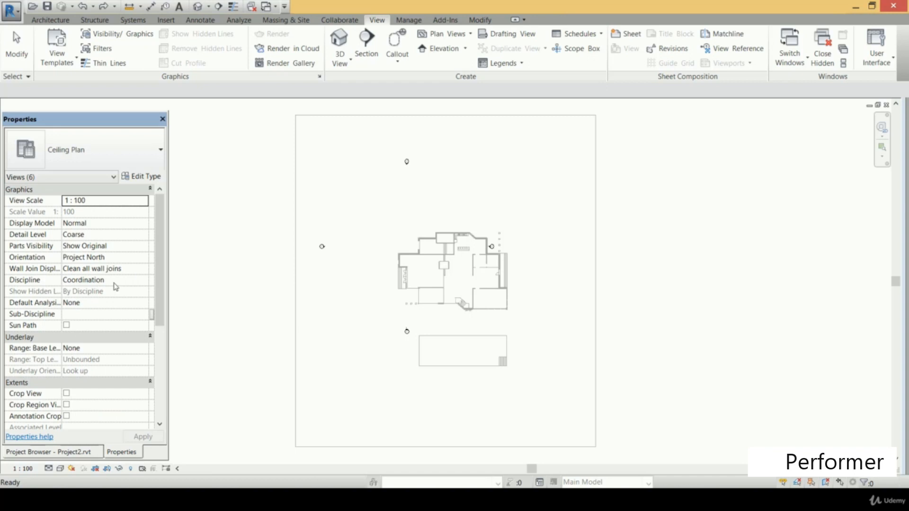
pyautogui.click(129, 281)
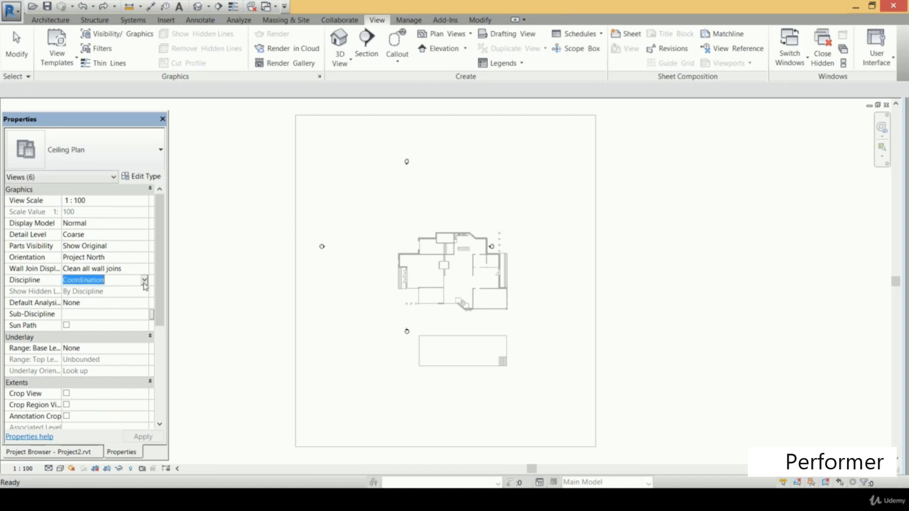
pyautogui.click(144, 280)
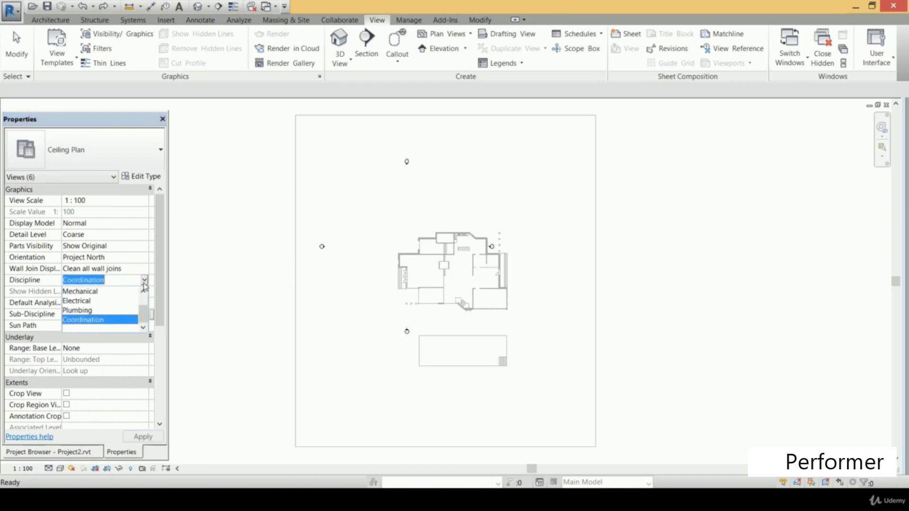
pyautogui.click(101, 292)
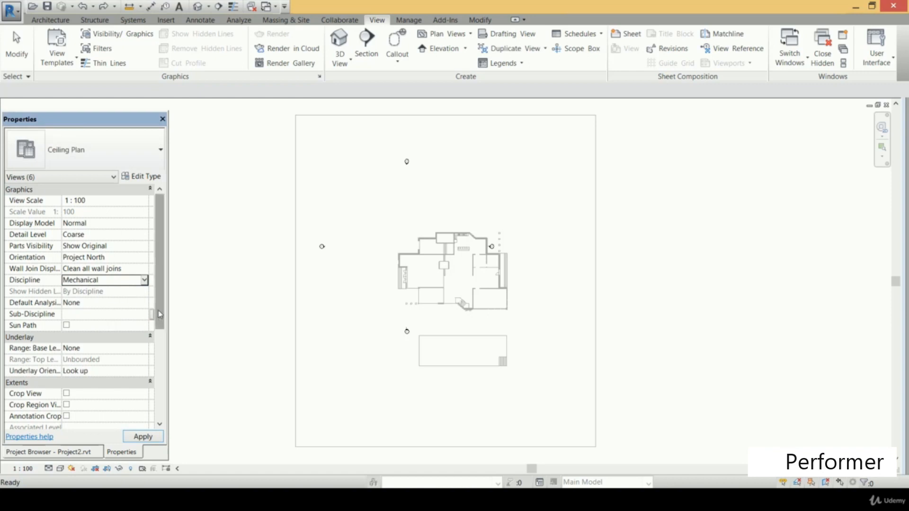
# Set the sub-discipline of the selected ceiling plans to HVAC and apply the changes
pyautogui.scroll(-3, 161, 315)
pyautogui.click(133, 237)
pyautogui.click(145, 237)
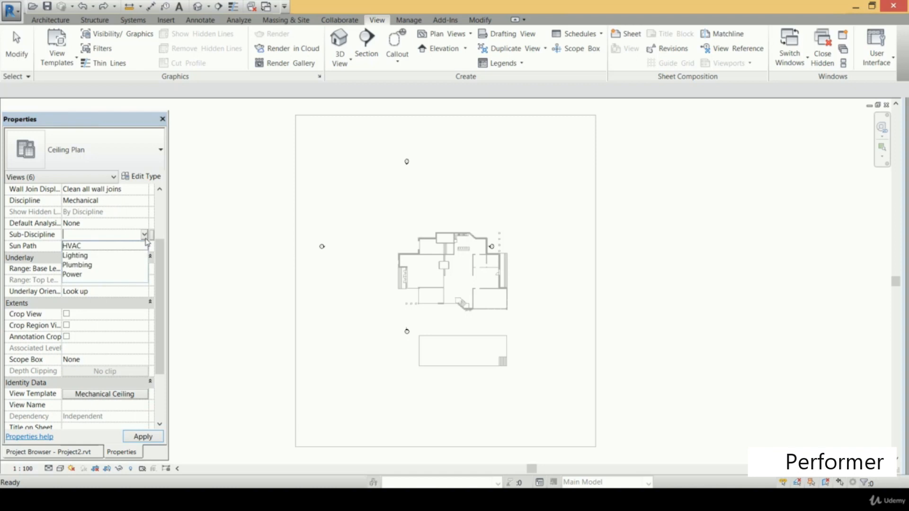
pyautogui.click(105, 246)
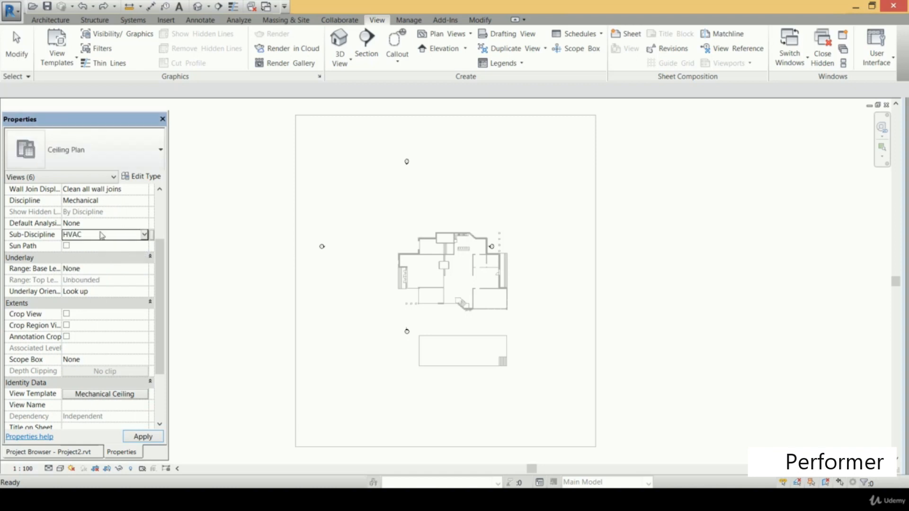
pyautogui.click(156, 434)
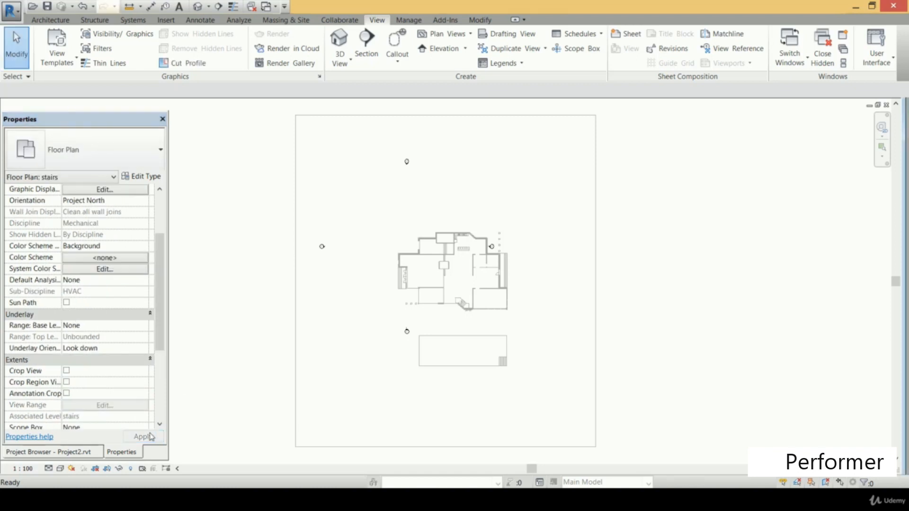
# Check the ceiling plans listed under Mechanical HVAC and the plan views available under Plumbing
pyautogui.click(69, 452)
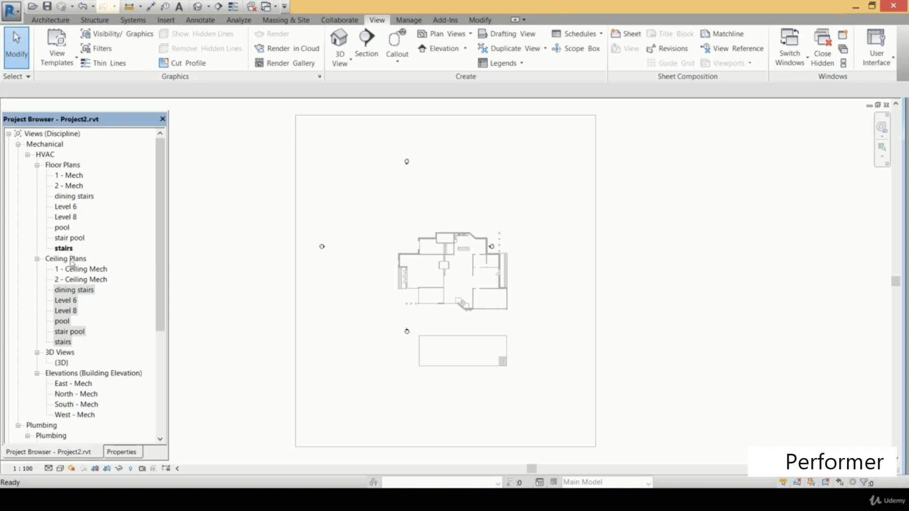
pyautogui.click(87, 294)
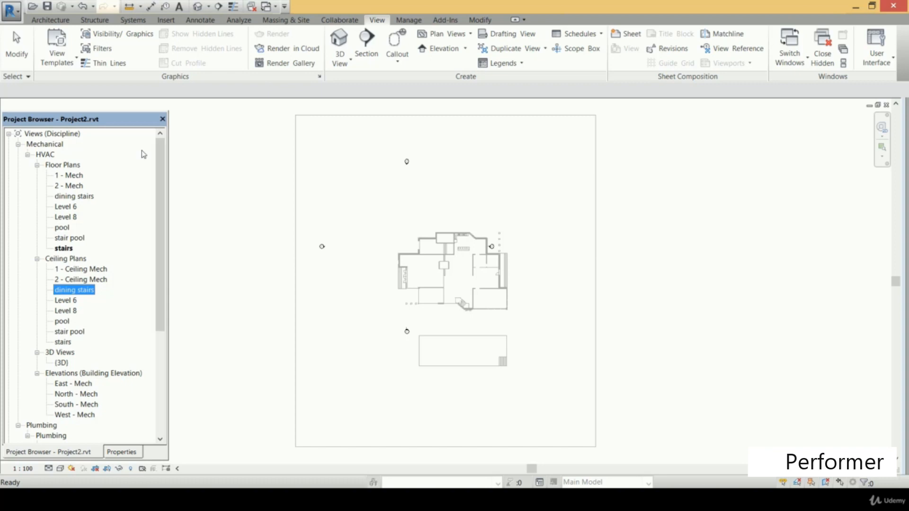
pyautogui.moveTo(160, 186); pyautogui.dragTo(163, 294)
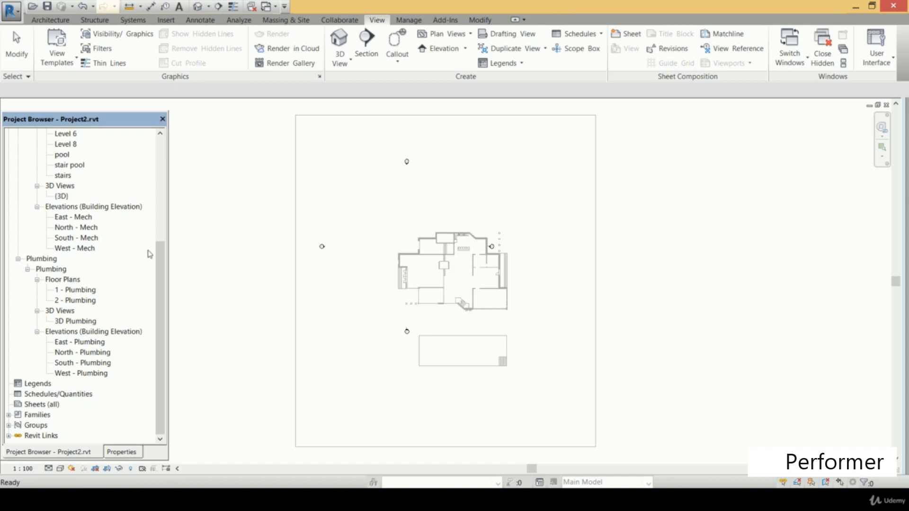
pyautogui.moveTo(161, 312); pyautogui.dragTo(160, 226)
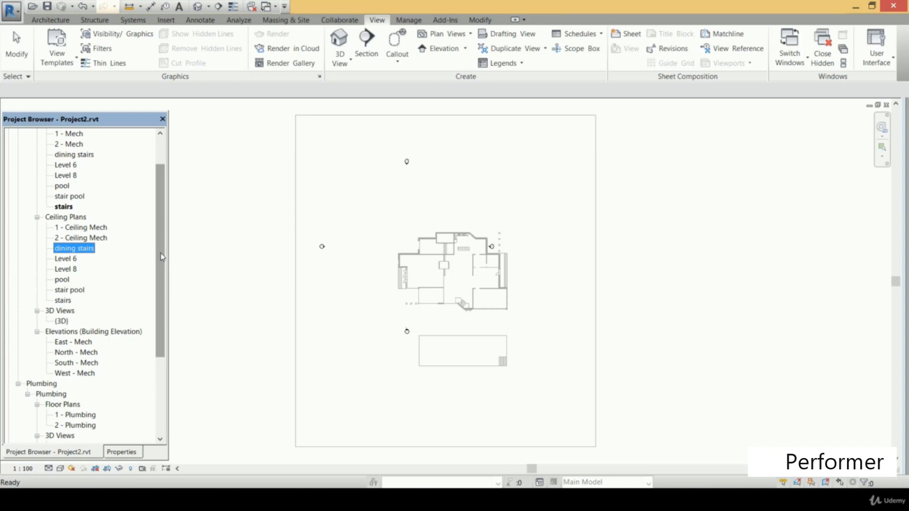
pyautogui.click(222, 206)
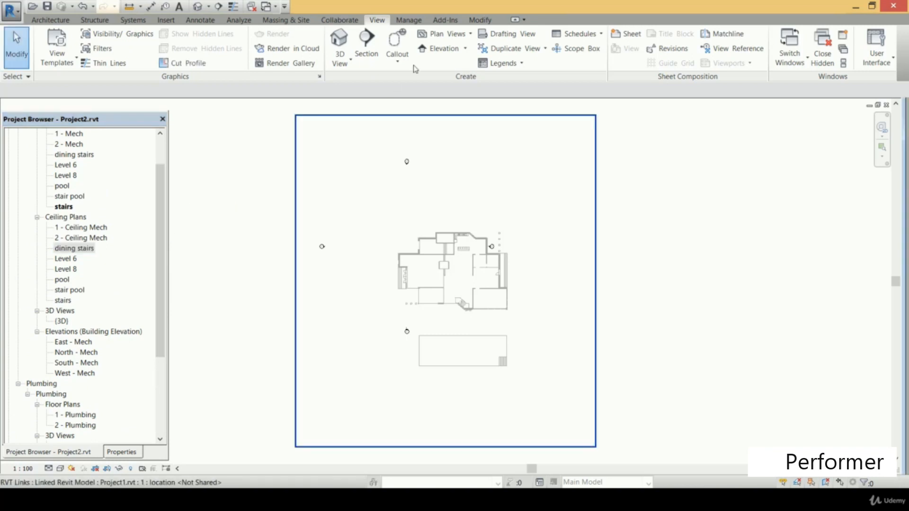
# Start a new floor plan without saving the project, and allow levels that already have views to be duplicated
pyautogui.click(451, 35)
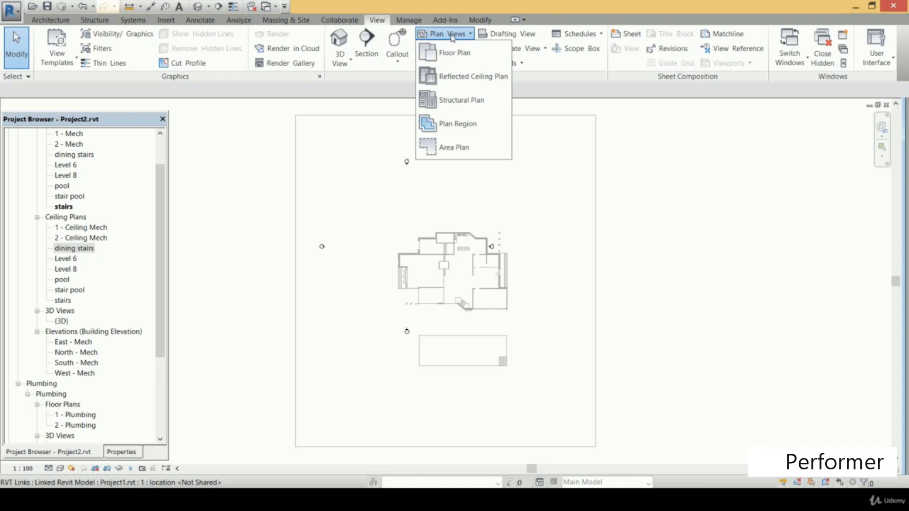
pyautogui.click(461, 59)
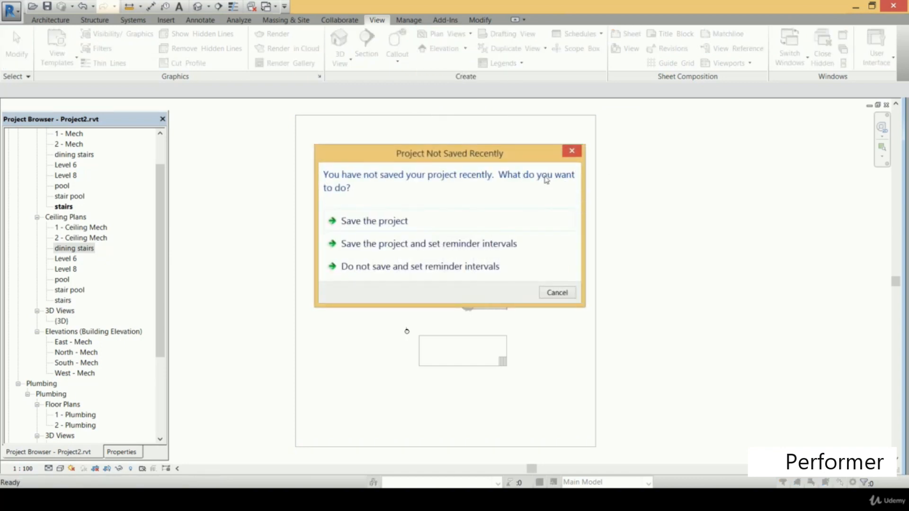
pyautogui.click(573, 151)
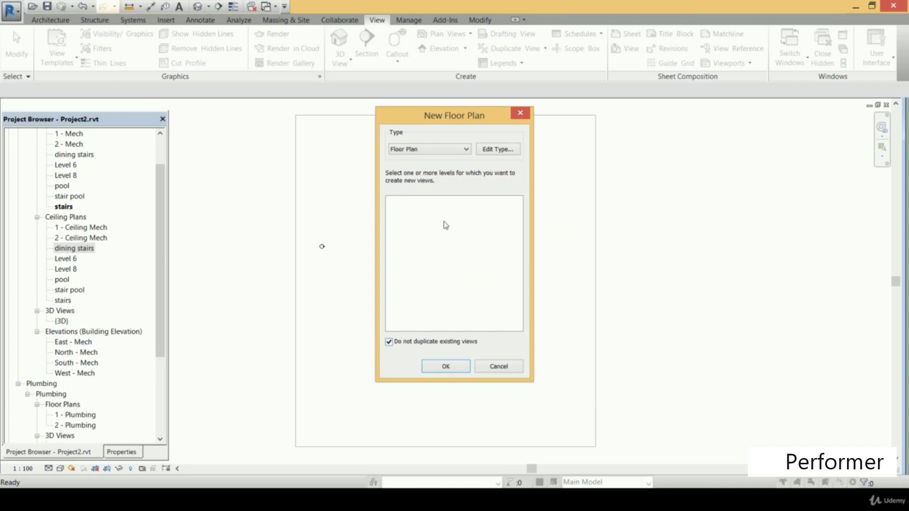
pyautogui.click(390, 344)
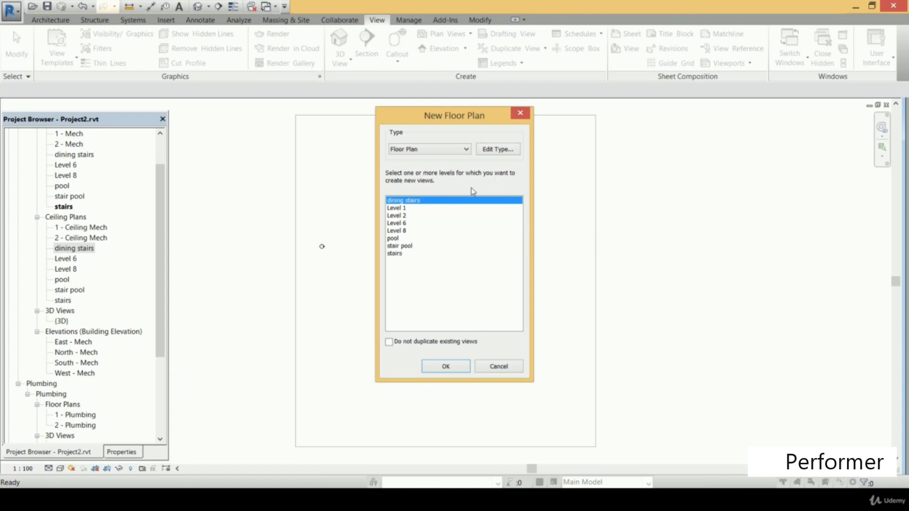
# Edit the Floor Plan view type and select Plumbing Plan as the template for its new views
pyautogui.click(506, 149)
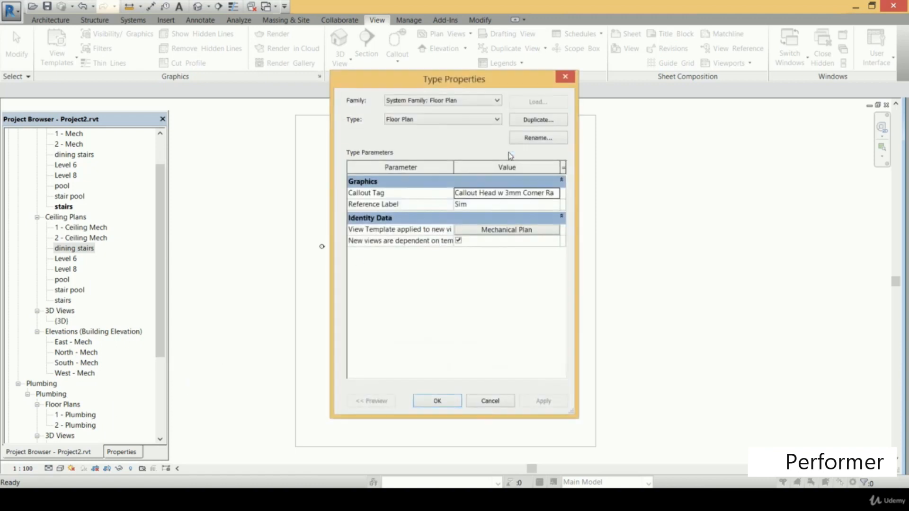
pyautogui.click(542, 232)
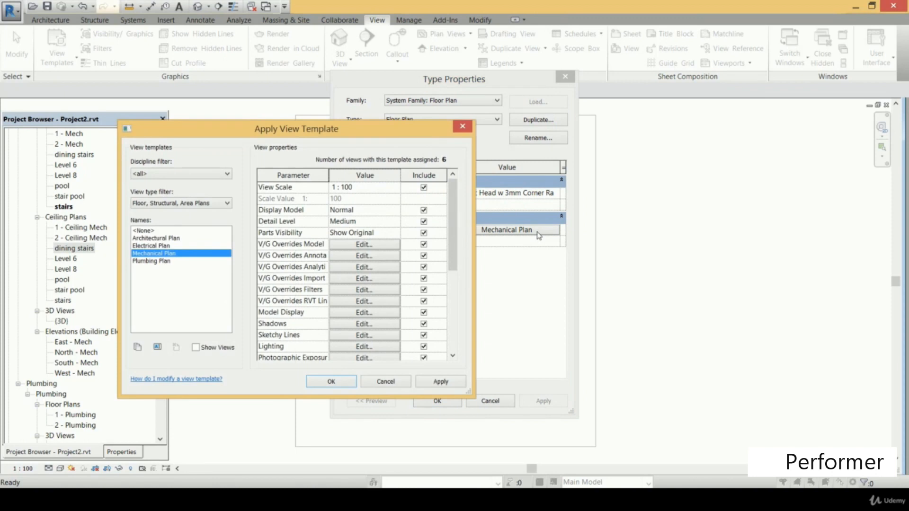
pyautogui.click(167, 262)
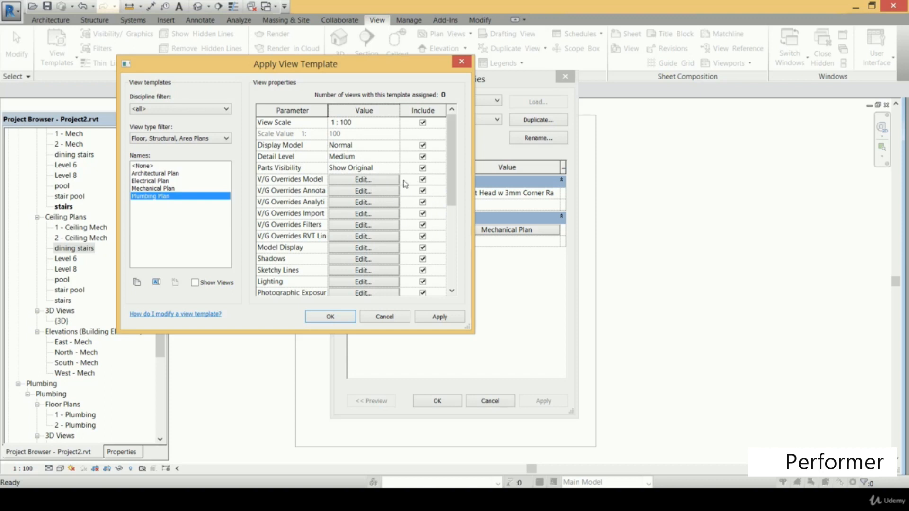
# Exclude all V/G overrides, from Model through RVT Links, and Model Display from the Plumbing Plan view template
pyautogui.click(423, 180)
pyautogui.click(423, 191)
pyautogui.click(422, 202)
pyautogui.click(422, 213)
pyautogui.click(422, 225)
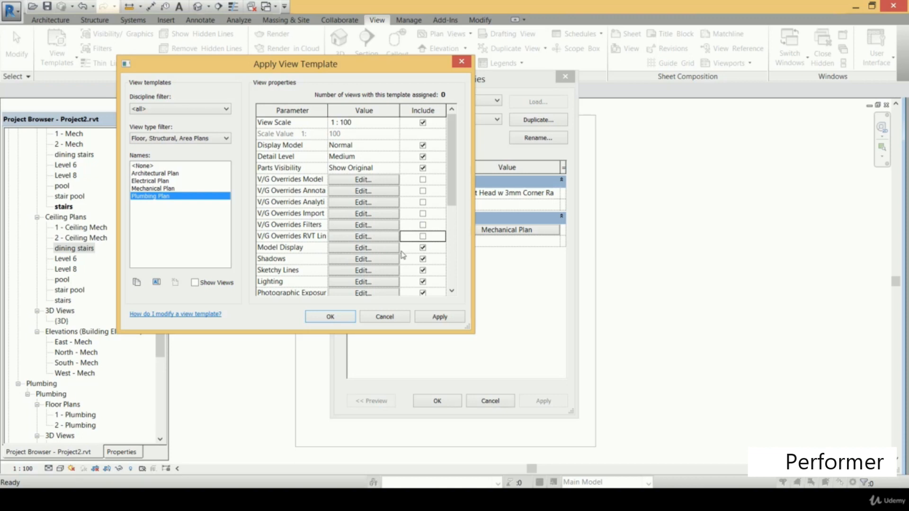
pyautogui.click(423, 248)
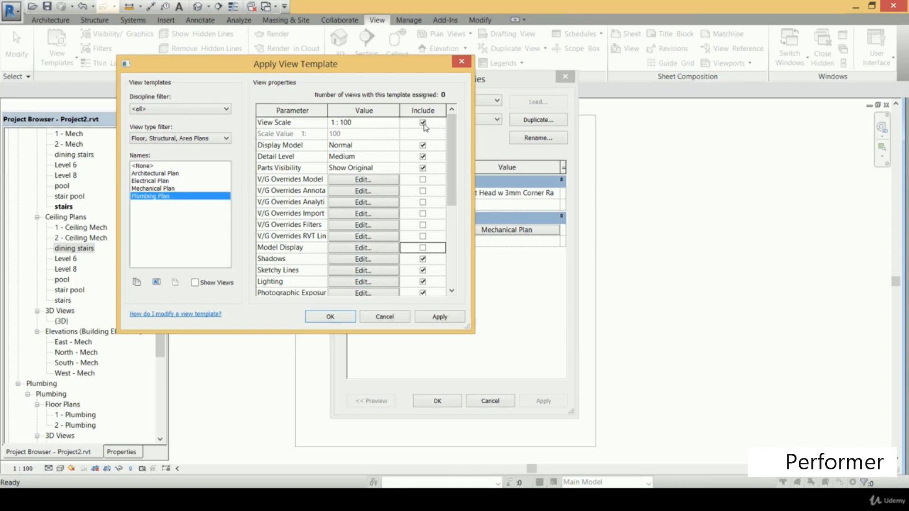
# Exclude View Scale, Display Model, Detail Level and Parts Visibility from the Plumbing Plan template, and apply the template
pyautogui.click(422, 123)
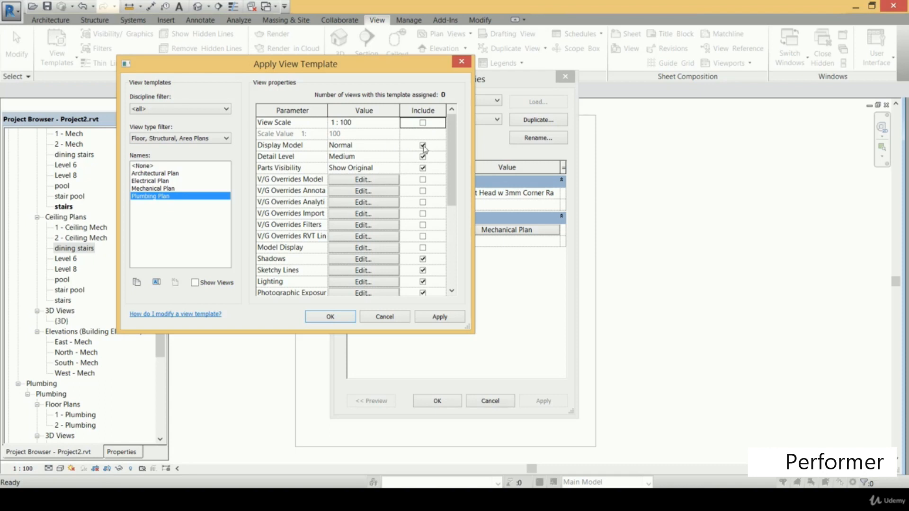
pyautogui.click(422, 146)
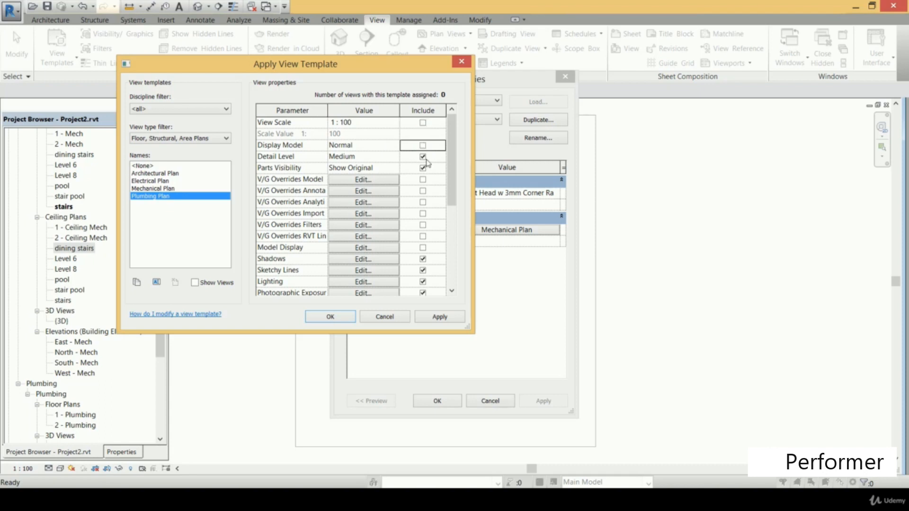
pyautogui.click(422, 157)
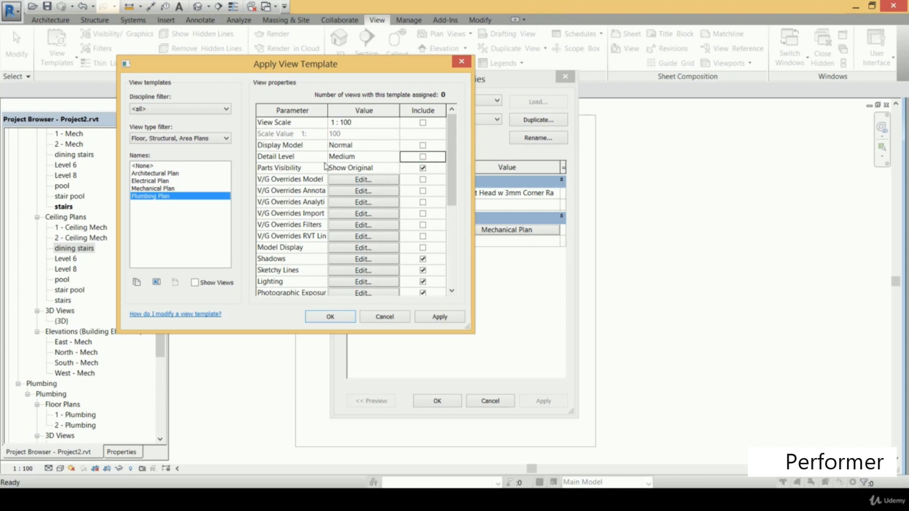
pyautogui.click(423, 169)
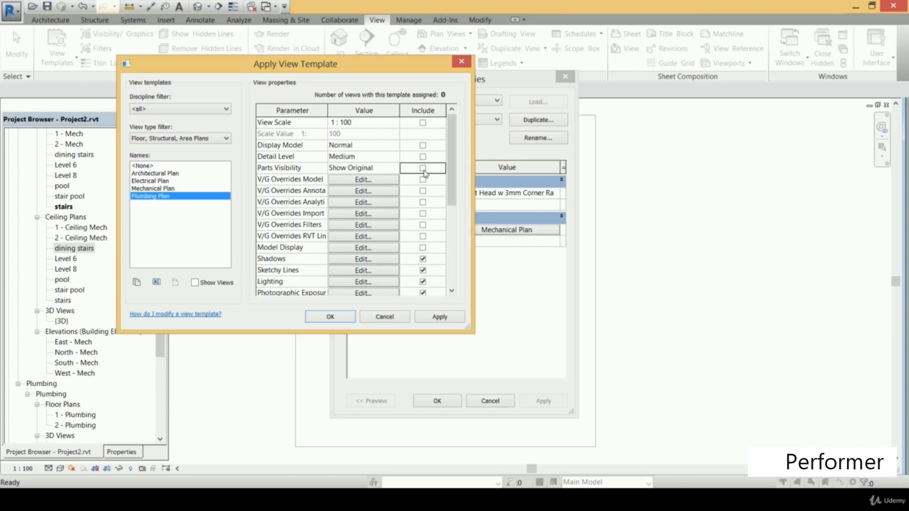
pyautogui.click(441, 316)
pyautogui.click(342, 317)
# Apply and confirm the Floor Plan type properties with Plumbing Plan as the template for new views
pyautogui.moveTo(499, 83); pyautogui.dragTo(498, 47)
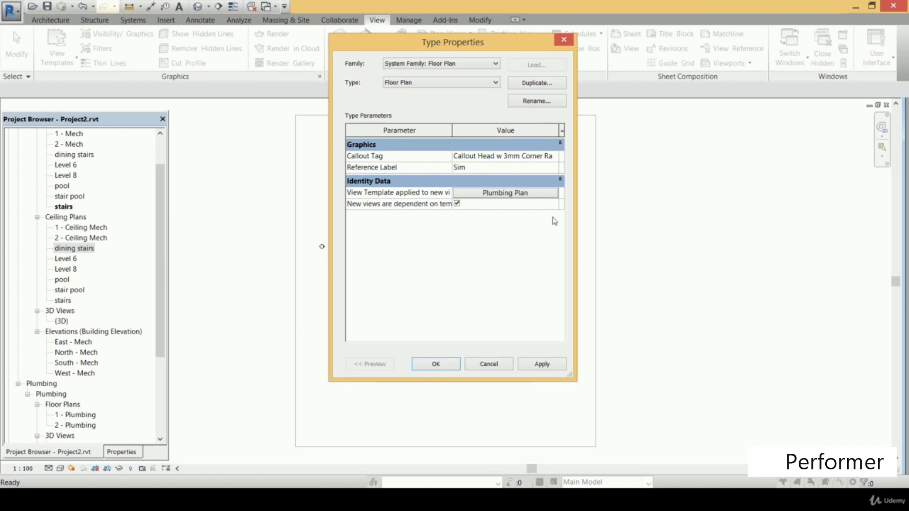
pyautogui.click(541, 365)
pyautogui.click(444, 365)
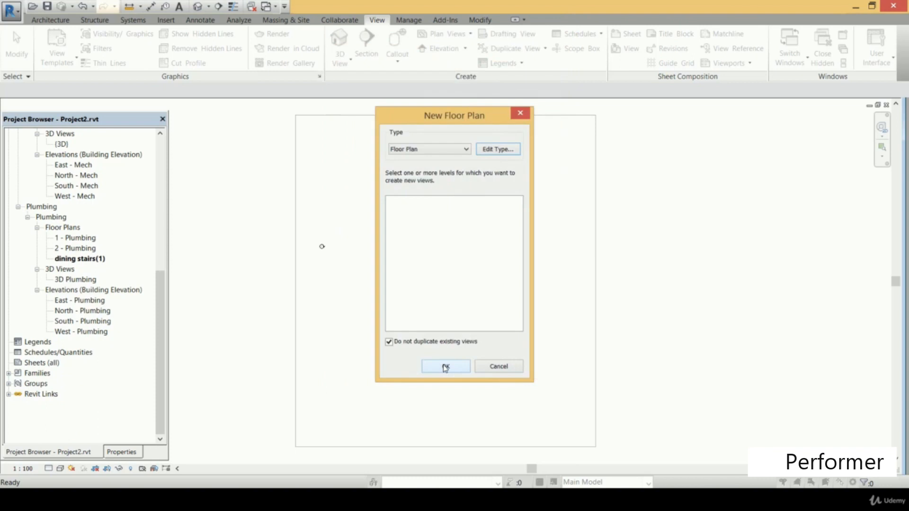
# Allow existing views to be duplicated and create floor plans for all levels from dining stairs through stairs
pyautogui.click(396, 345)
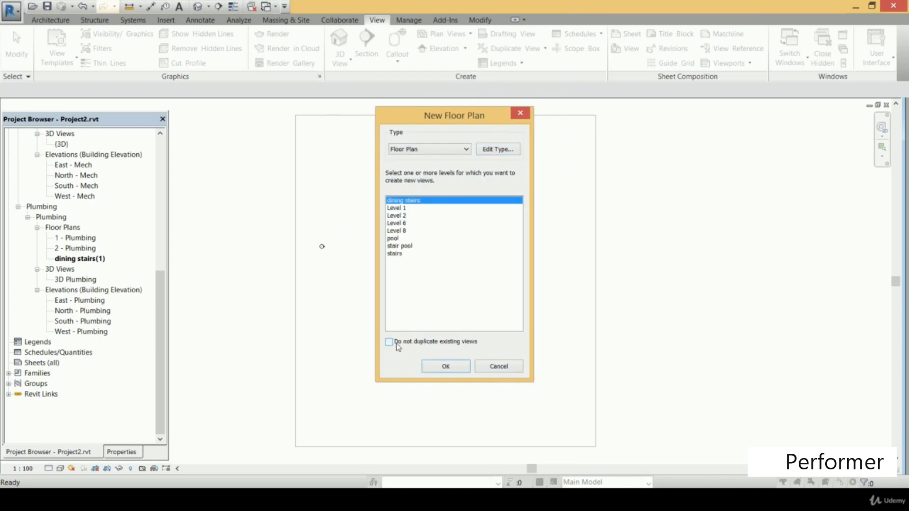
pyautogui.keyDown('shift'); pyautogui.click(401, 256); pyautogui.keyUp('shift')
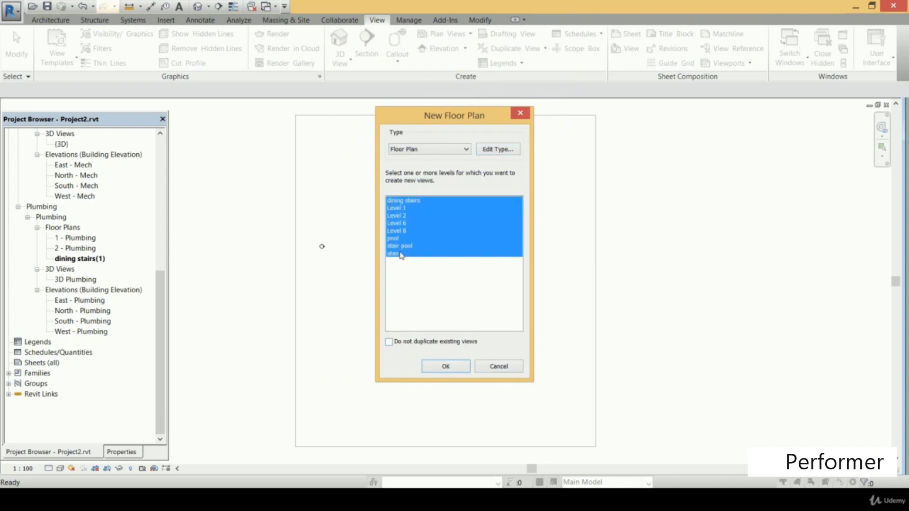
pyautogui.click(446, 367)
pyautogui.moveTo(161, 270); pyautogui.dragTo(160, 293)
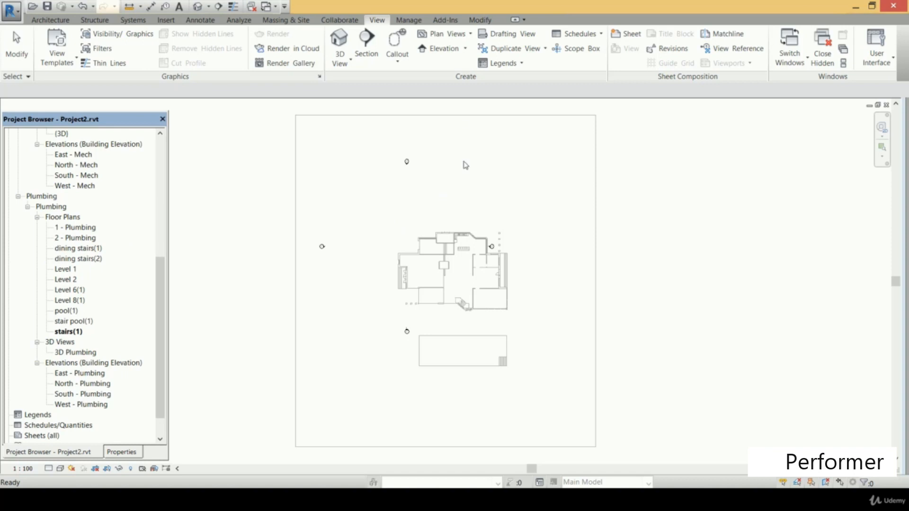
# Start a reflected ceiling plan that allows duplicate views, and choose Plumbing Ceiling as the Ceiling Plan type's view template
pyautogui.click(468, 38)
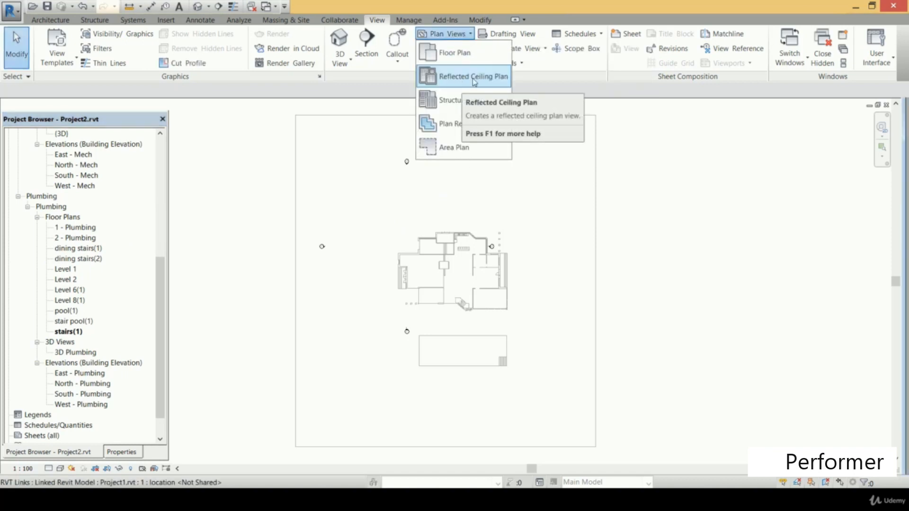
pyautogui.click(474, 81)
pyautogui.click(408, 342)
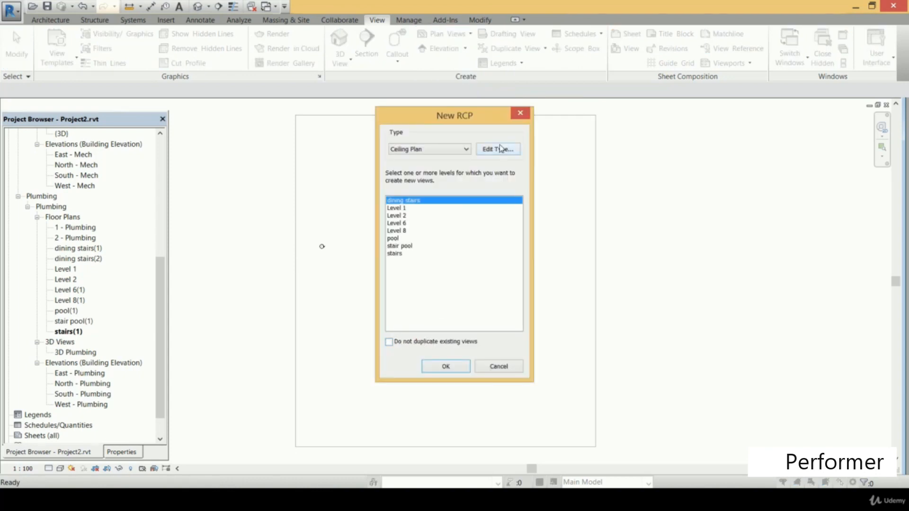
pyautogui.click(498, 149)
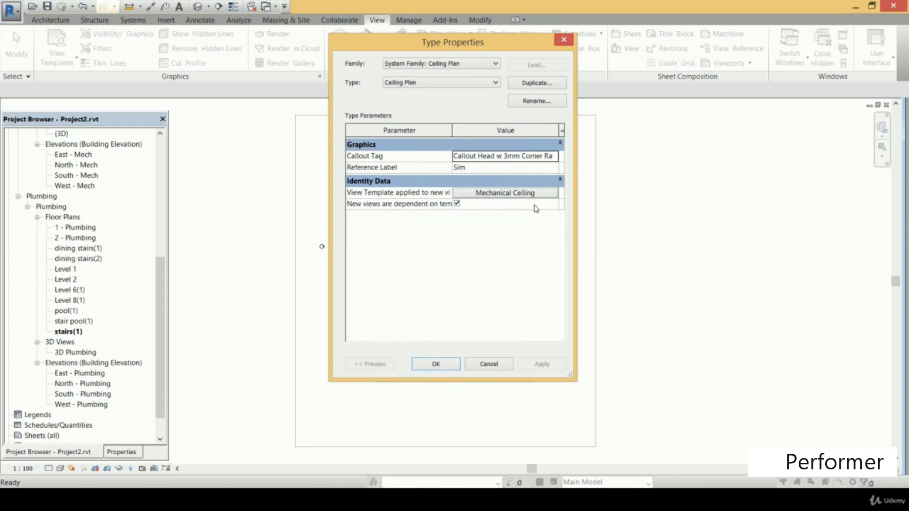
pyautogui.click(516, 192)
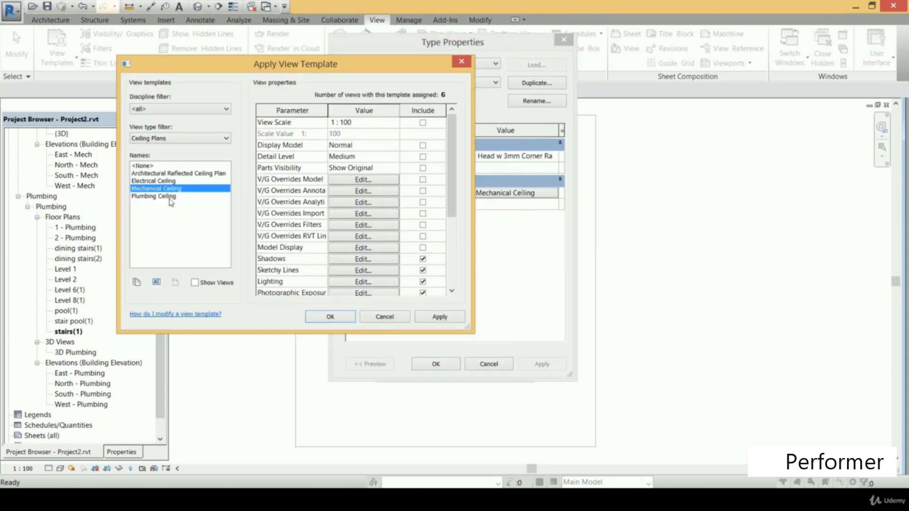
pyautogui.click(171, 197)
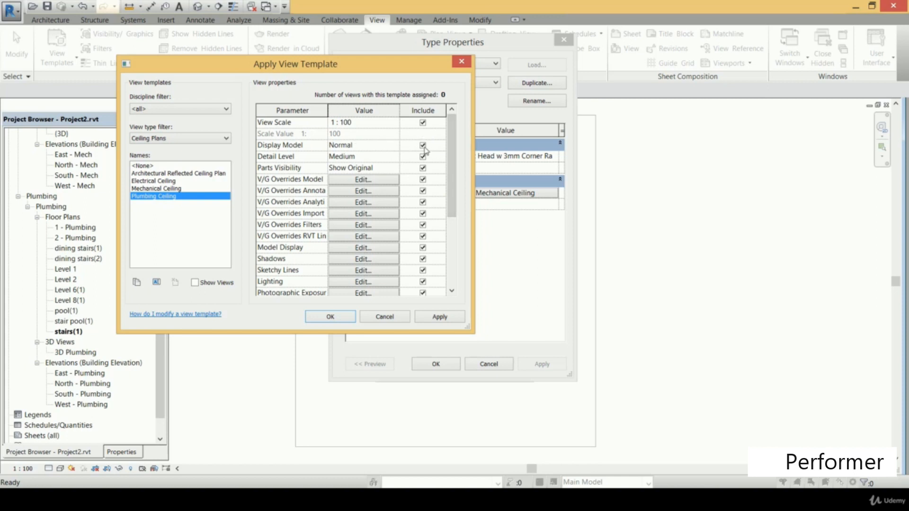
# Exclude View Scale, Display Model, Parts Visibility, all V/G overrides and Model Display from the Plumbing Ceiling template
pyautogui.click(422, 145)
pyautogui.click(423, 123)
pyautogui.click(423, 168)
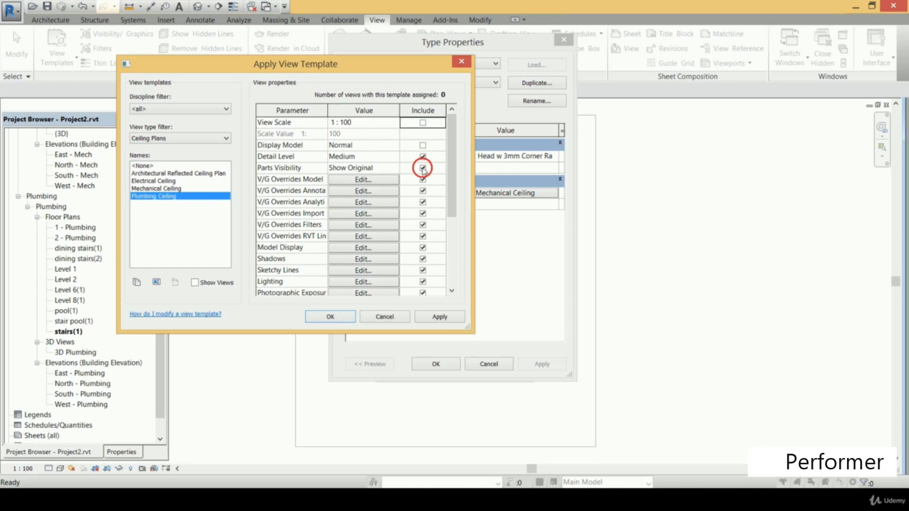
pyautogui.click(423, 180)
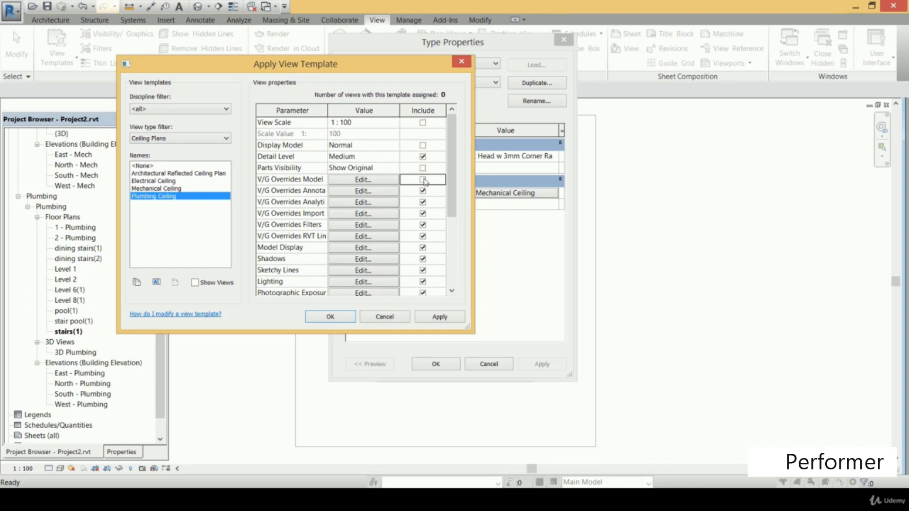
pyautogui.click(422, 191)
pyautogui.click(423, 204)
pyautogui.click(423, 202)
pyautogui.click(423, 214)
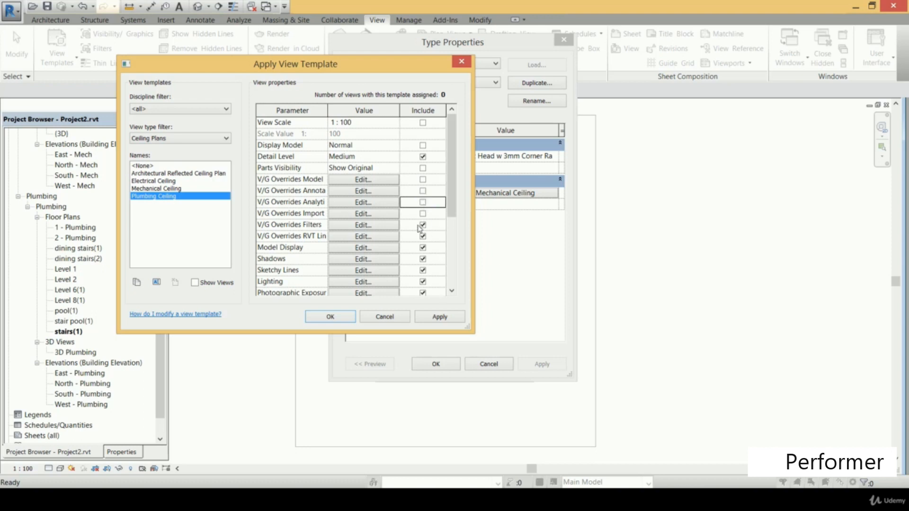
pyautogui.click(423, 225)
pyautogui.click(423, 236)
pyautogui.click(423, 248)
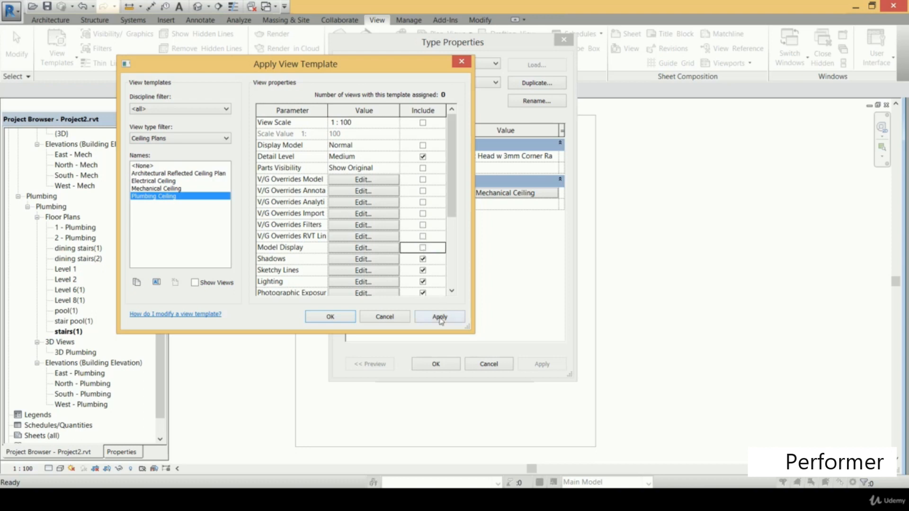
# Apply the Plumbing Ceiling template to the Ceiling Plan type and create ceiling plans for all levels from dining stairs through stairs
pyautogui.click(436, 318)
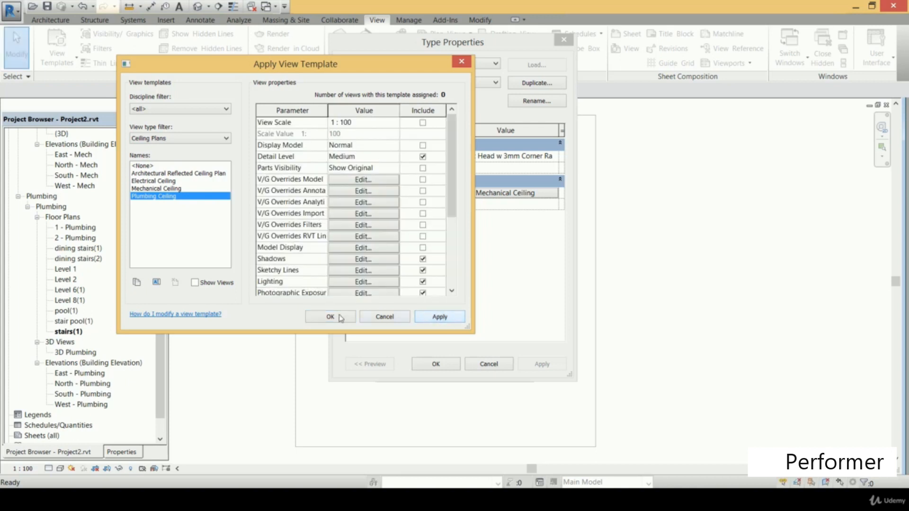
pyautogui.click(350, 320)
pyautogui.click(434, 364)
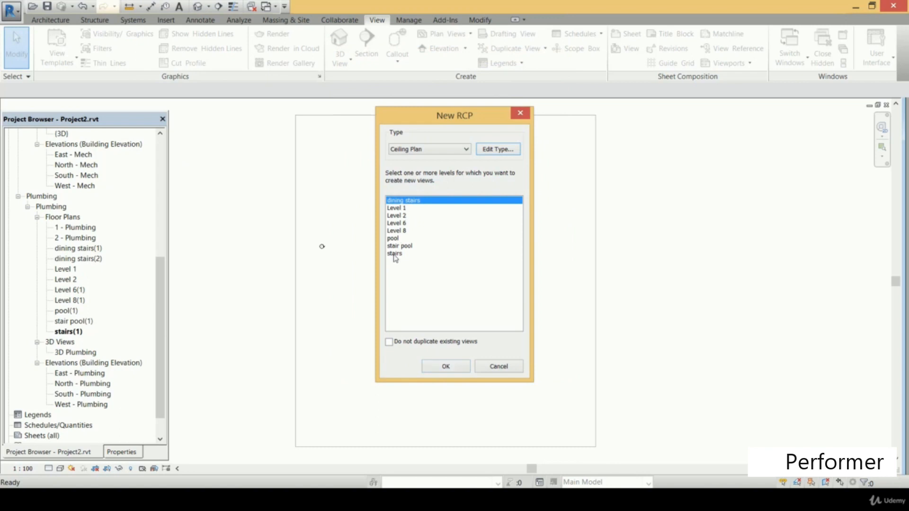
pyautogui.keyDown('shift'); pyautogui.click(395, 254); pyautogui.keyUp('shift')
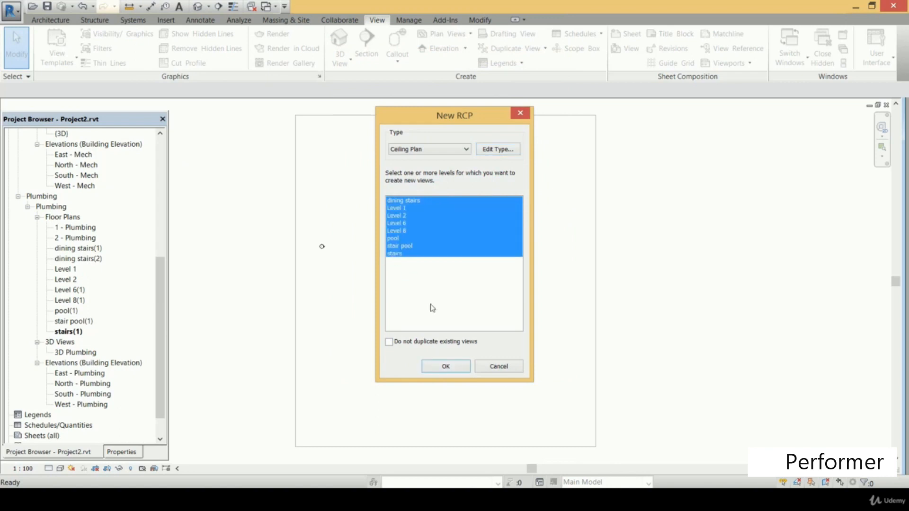
pyautogui.click(445, 365)
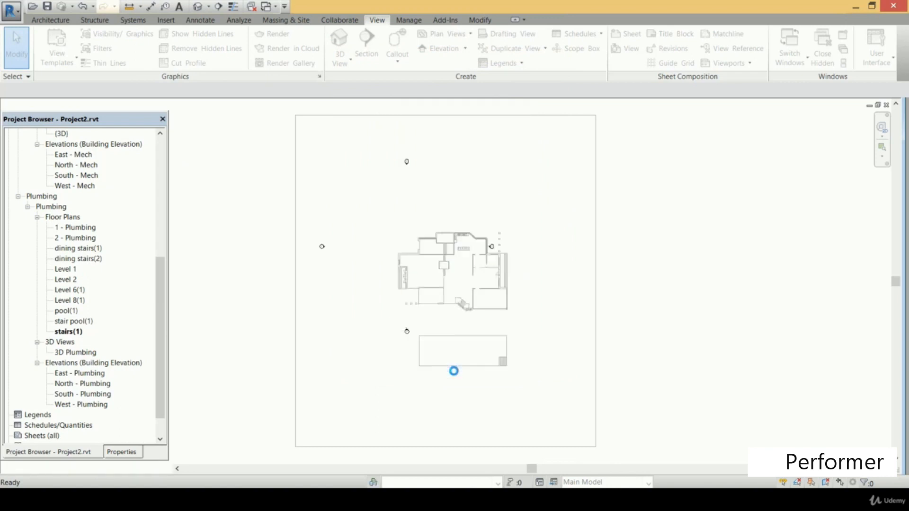
# Collapse the plumbing floor plans and check the ceiling plans listed under Plumbing and the plan views under Mechanical HVAC
pyautogui.moveTo(162, 292); pyautogui.dragTo(165, 326)
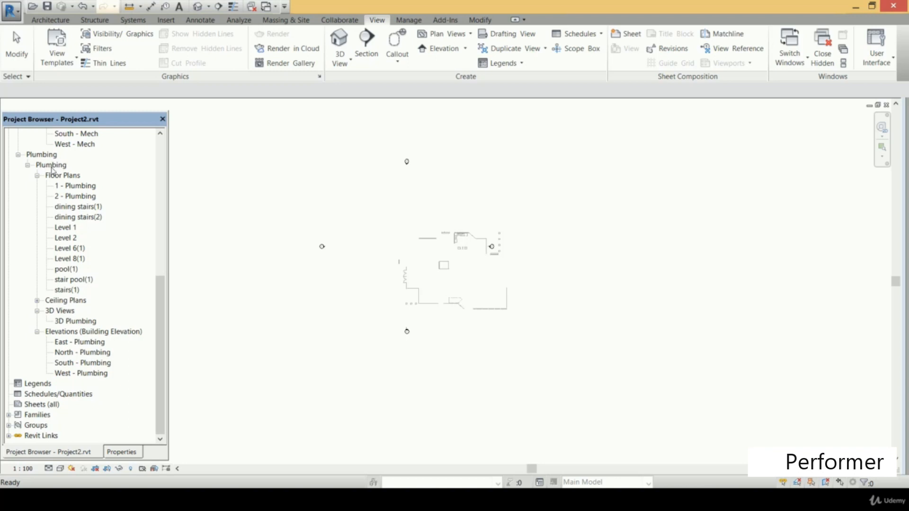
pyautogui.click(37, 175)
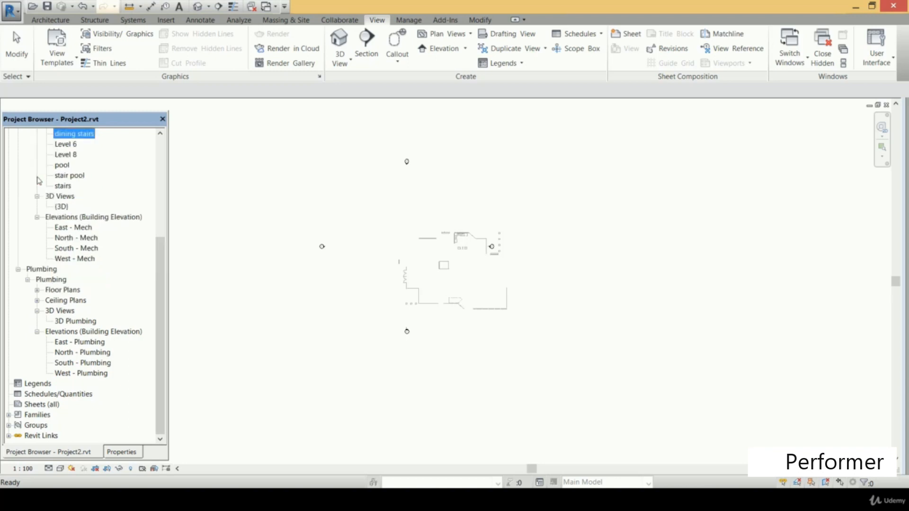
pyautogui.click(37, 301)
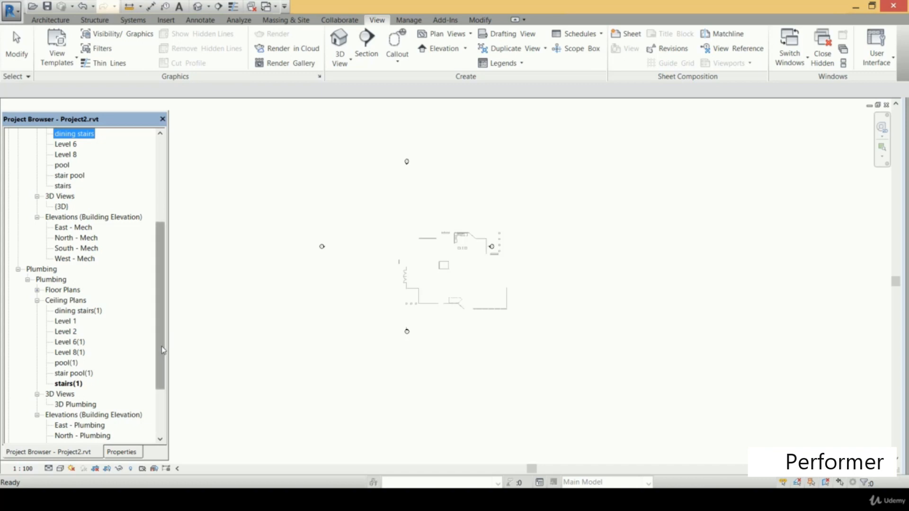
pyautogui.scroll(5, 158, 282)
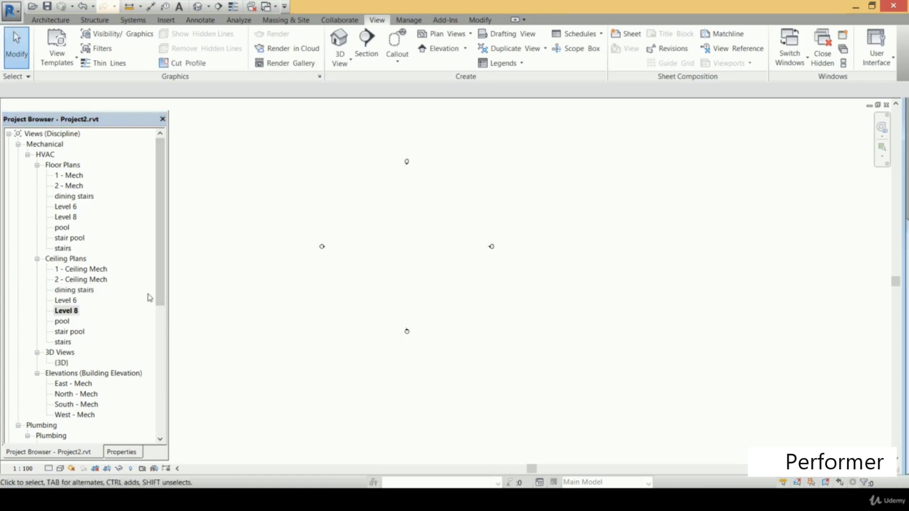
# Open the dining stairs ceiling plan under Mechanical HVAC and pin the linked architectural model in place
pyautogui.doubleClick(84, 289)
pyautogui.scroll(4, 464, 265)
pyautogui.scroll(2, 465, 262)
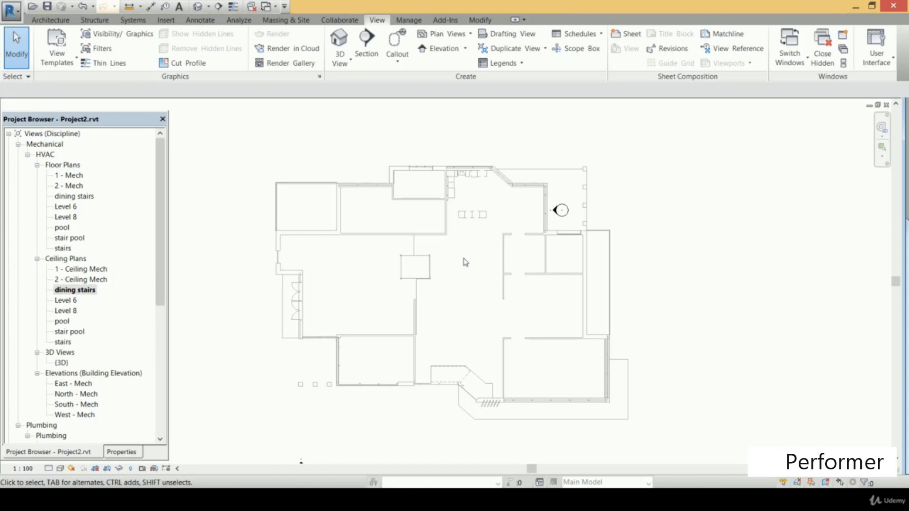
pyautogui.click(488, 21)
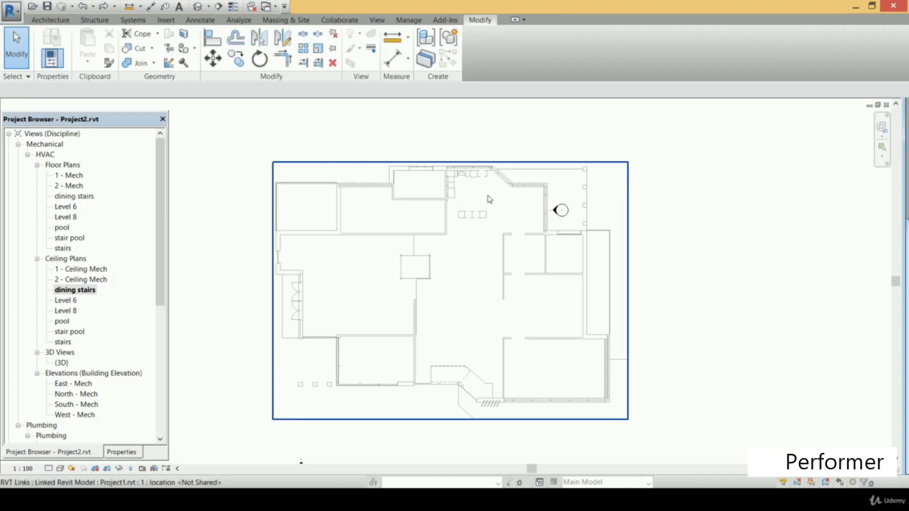
pyautogui.click(449, 218)
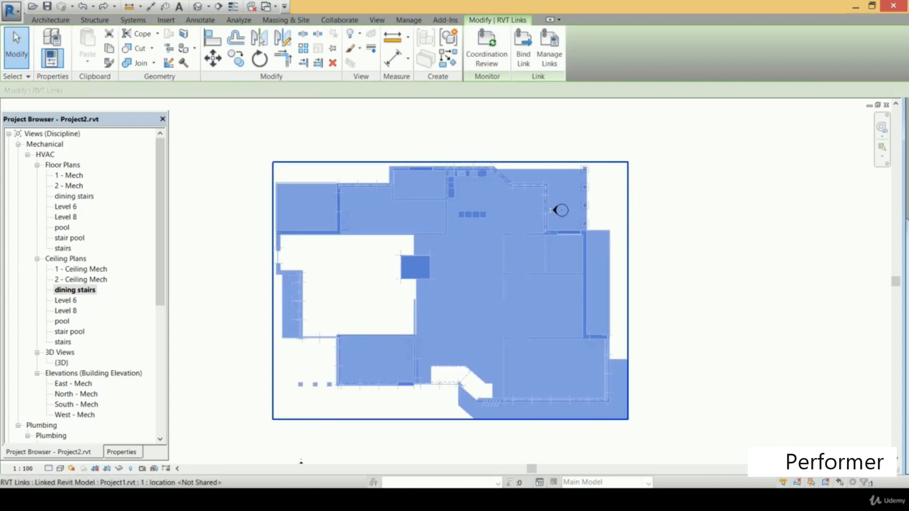
pyautogui.click(334, 49)
pyautogui.scroll(2, 488, 268)
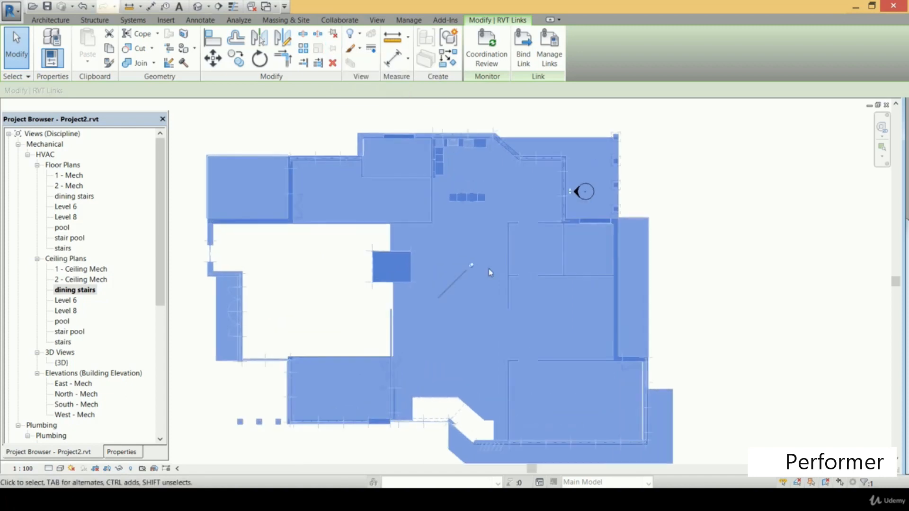
pyautogui.scroll(2, 488, 268)
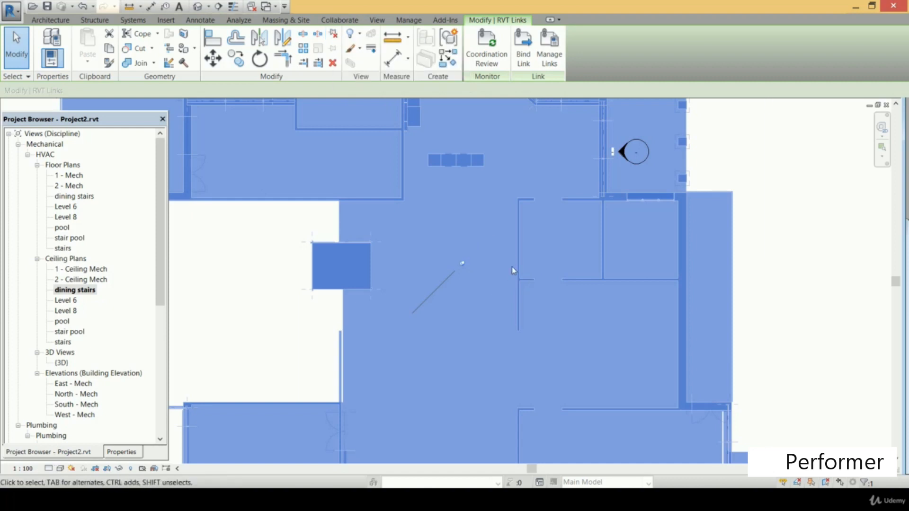
pyautogui.scroll(-1, 514, 271)
pyautogui.click(742, 292)
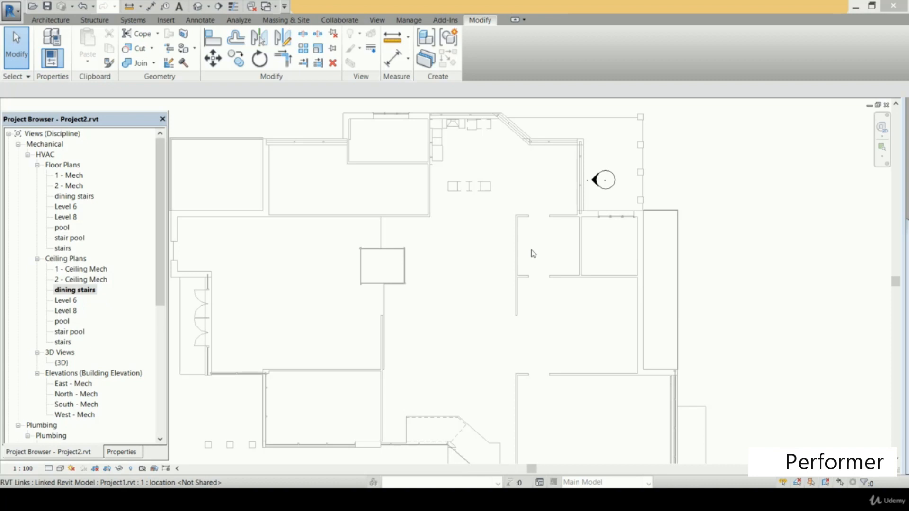
# Draw a stepped 300 x 300 duct run at offset 2743.2 mm, going down 6600, right 3300, down 2500, and ending with a rightward segment
pyautogui.click(133, 21)
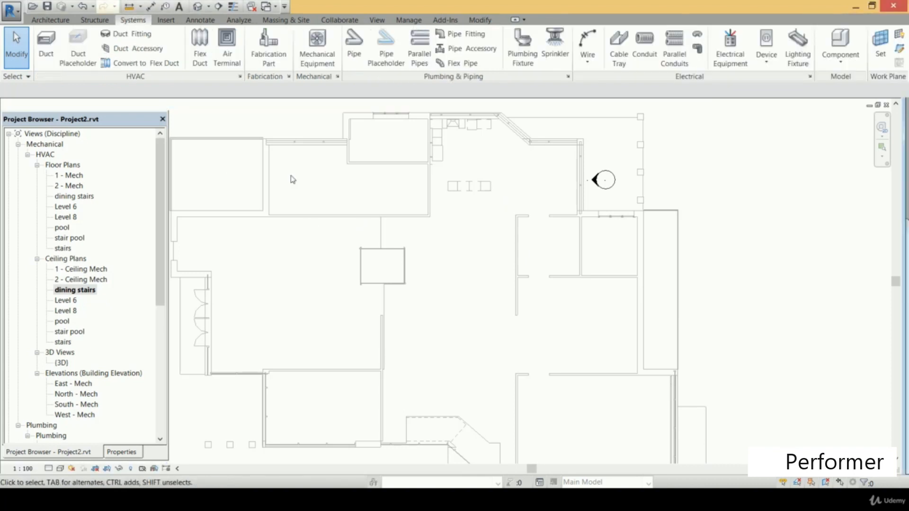
pyautogui.click(46, 45)
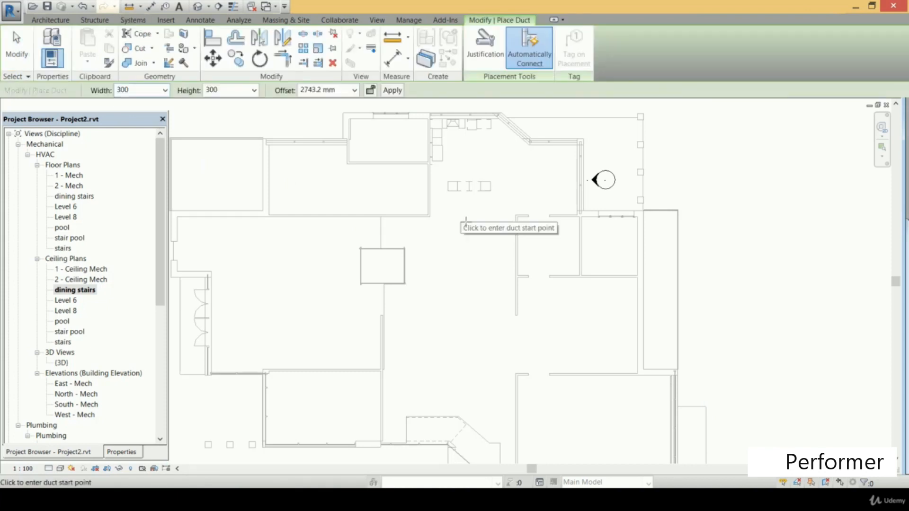
pyautogui.click(464, 219)
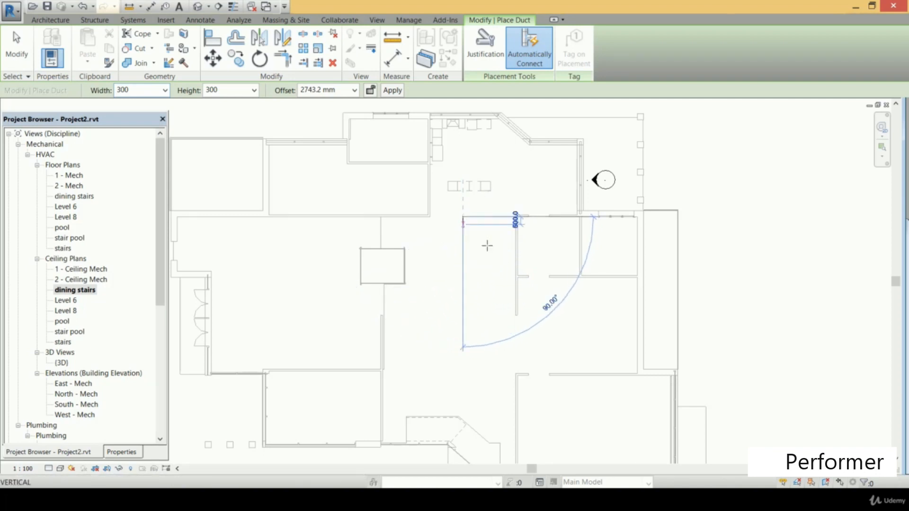
pyautogui.scroll(-3, 474, 289)
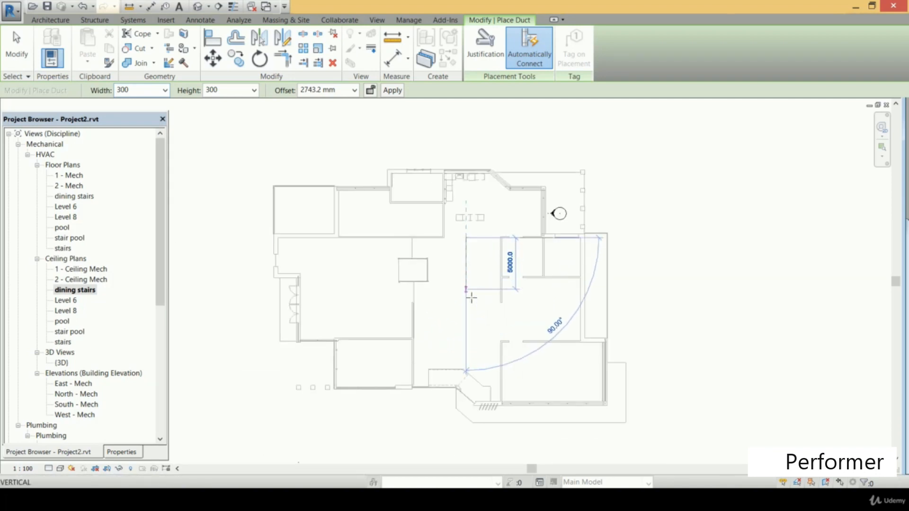
pyautogui.scroll(3, 471, 295)
pyautogui.scroll(2, 470, 294)
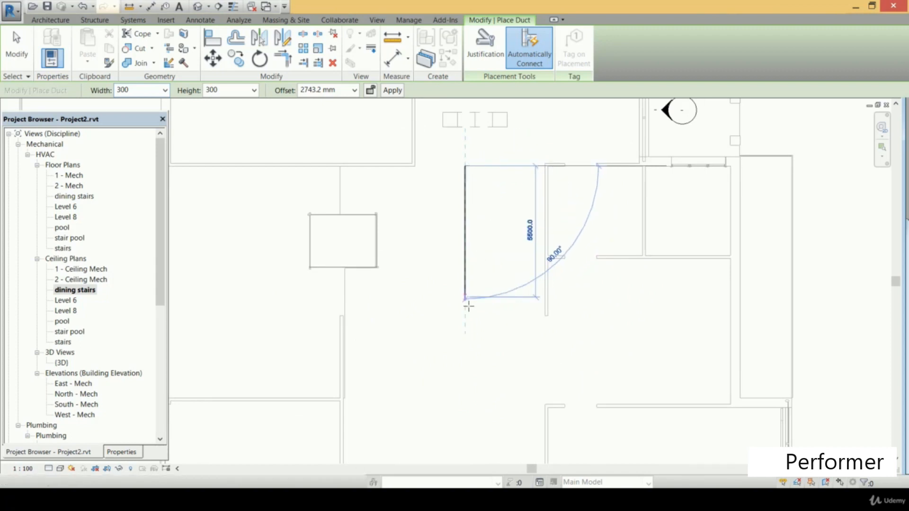
pyautogui.click(471, 331)
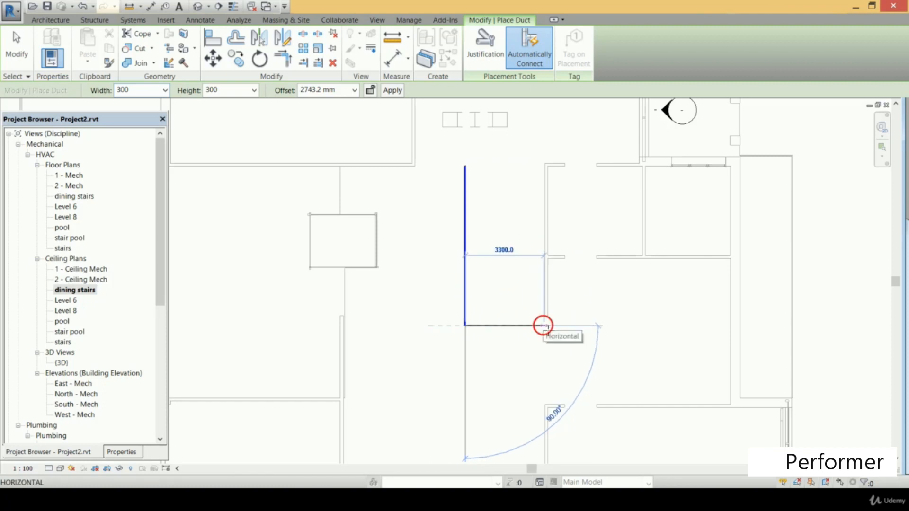
pyautogui.click(544, 325)
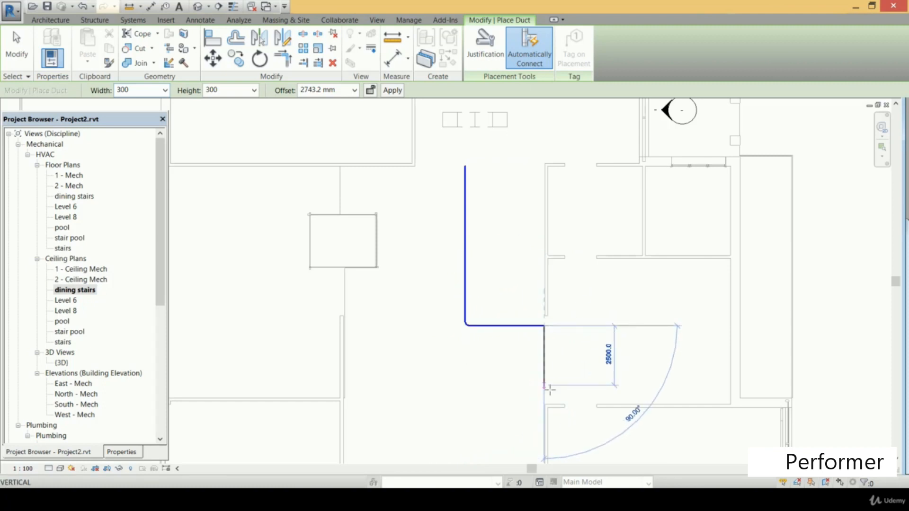
pyautogui.click(544, 386)
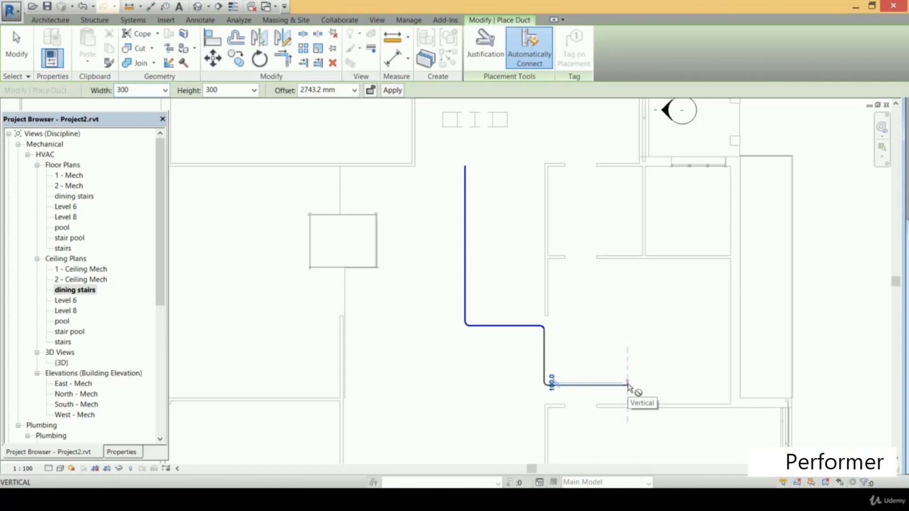
pyautogui.click(628, 385)
pyautogui.press('Escape')
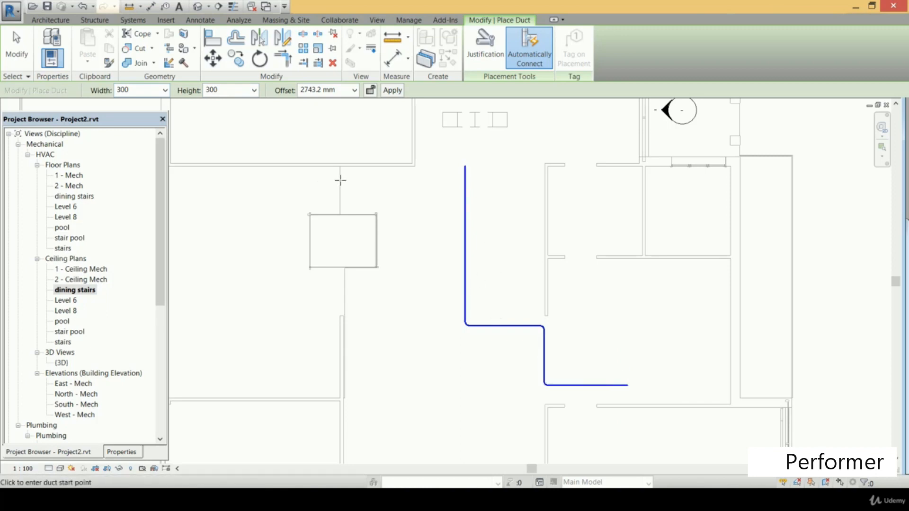
# Draw a second 300 x 300 duct run beside the small square enclosure, going down, about 1800 mm left, down again and briefly right
pyautogui.click(138, 21)
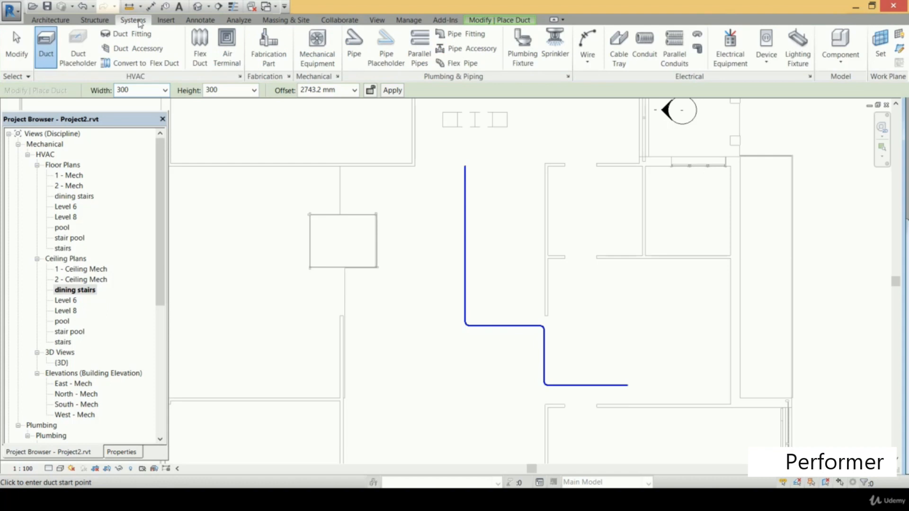
pyautogui.click(42, 41)
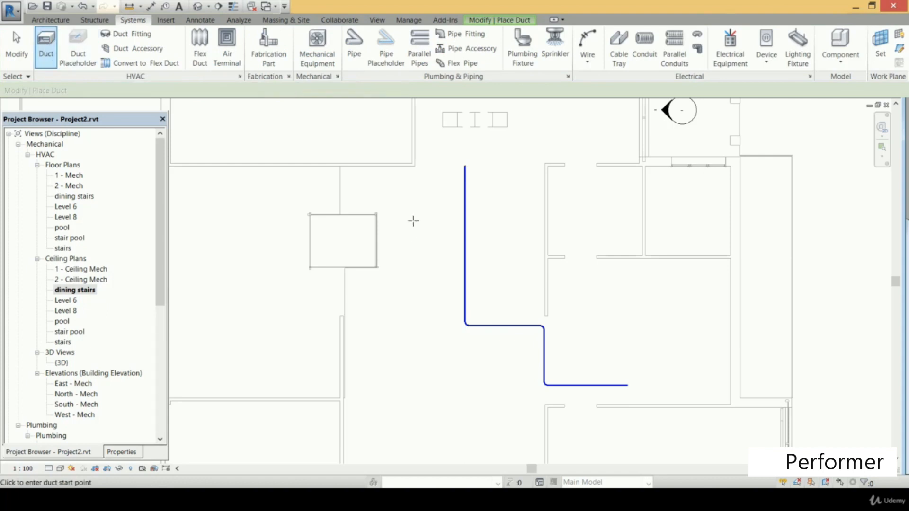
pyautogui.click(408, 186)
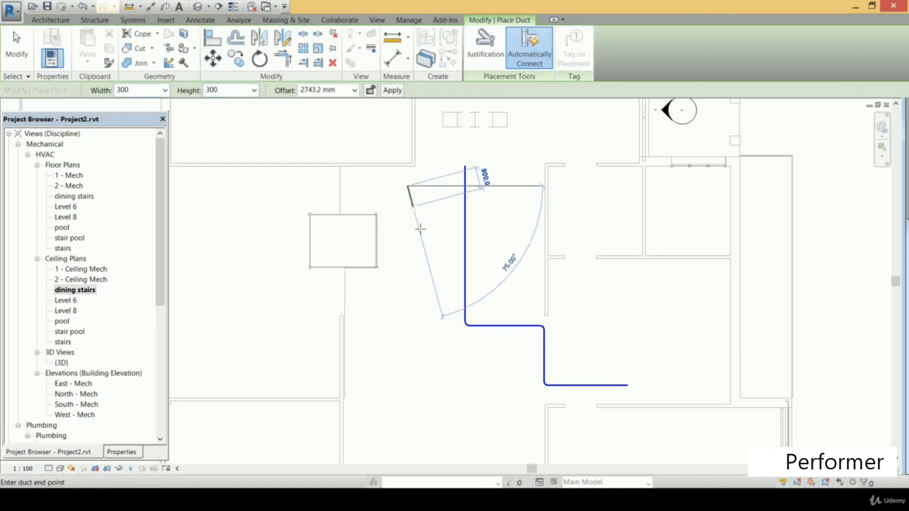
pyautogui.click(407, 278)
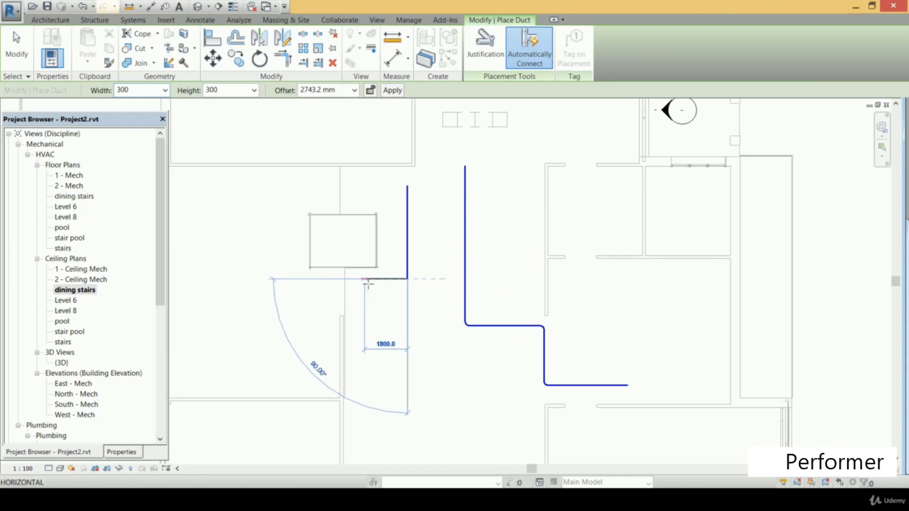
pyautogui.click(362, 279)
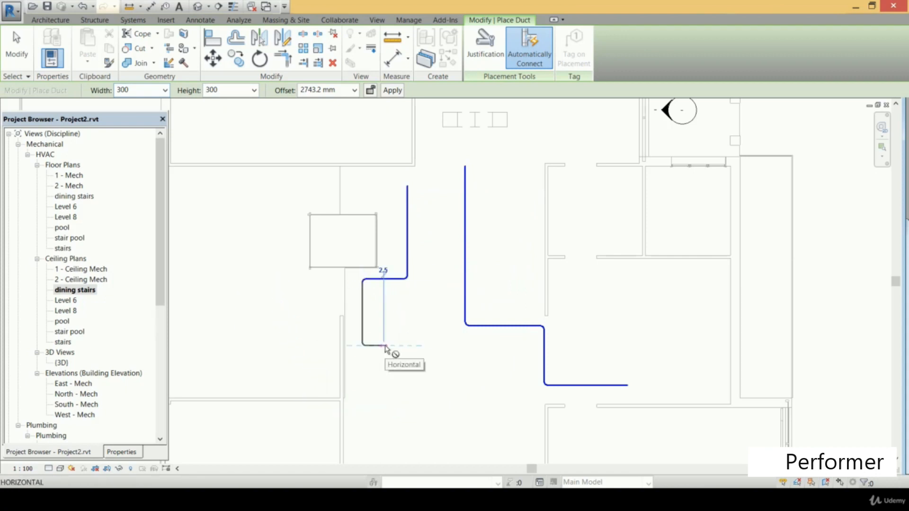
pyautogui.click(384, 346)
pyautogui.press('Escape')
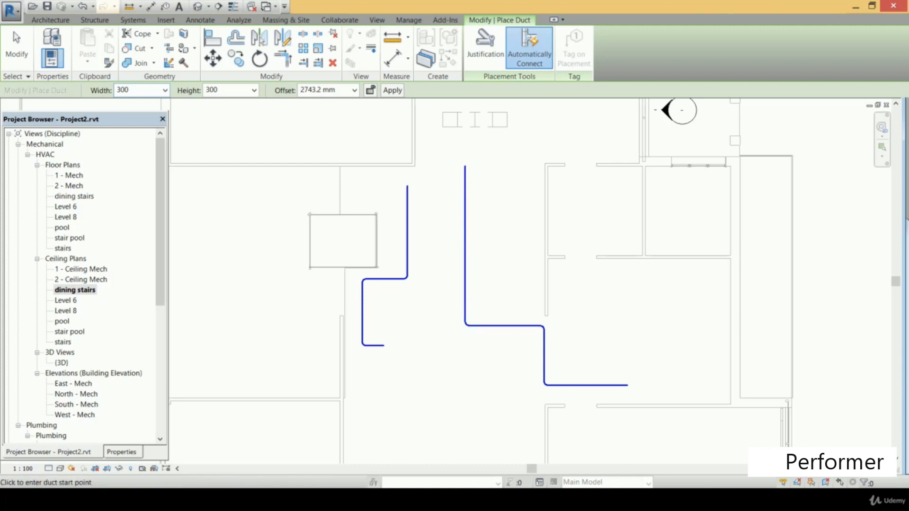
# Set the detail level of the dining stairs ceiling plan to Medium and inspect both duct runs
pyautogui.click(48, 469)
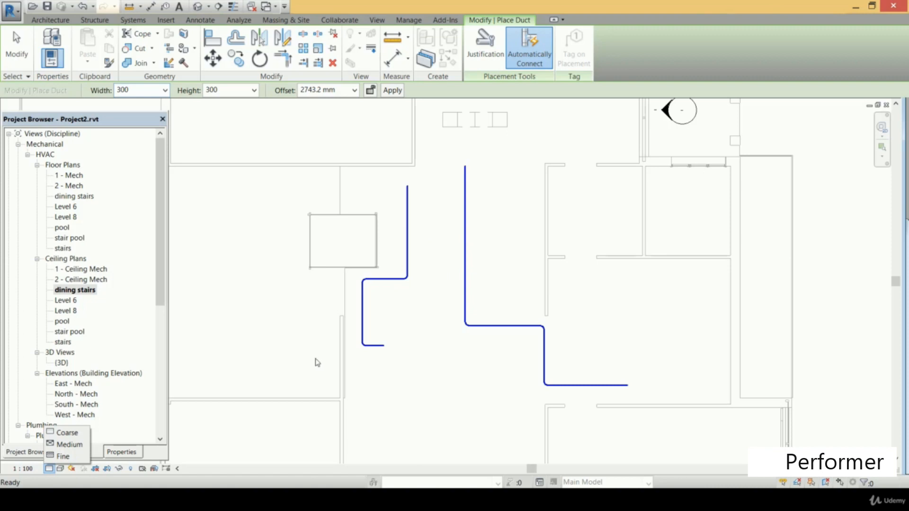
pyautogui.click(79, 450)
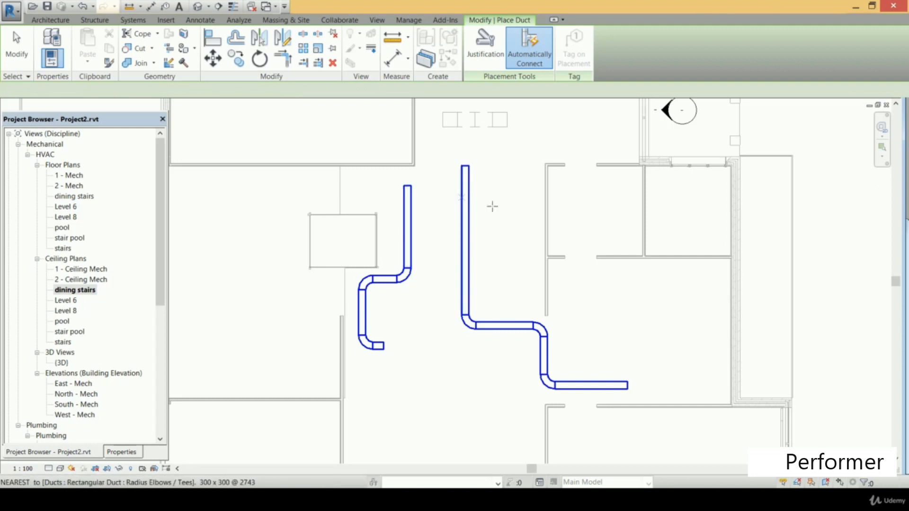
pyautogui.scroll(1, 485, 225)
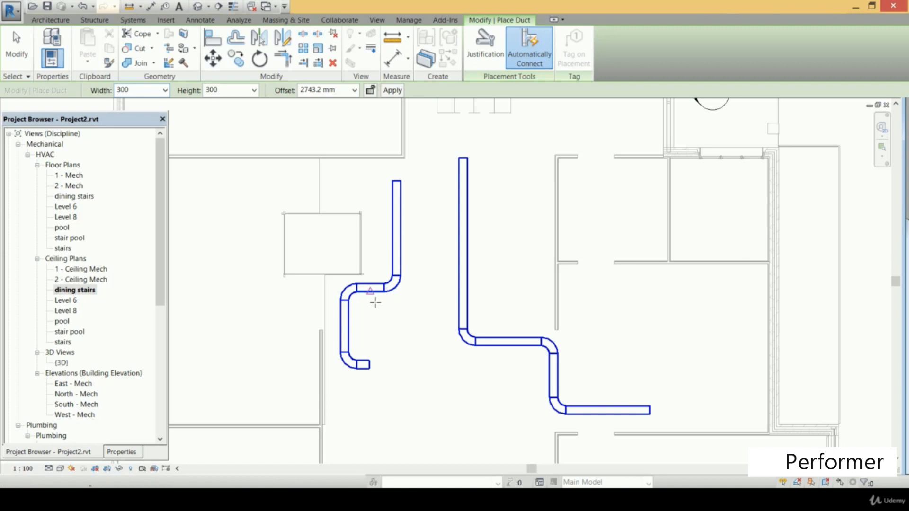
pyautogui.scroll(-1, 233, 353)
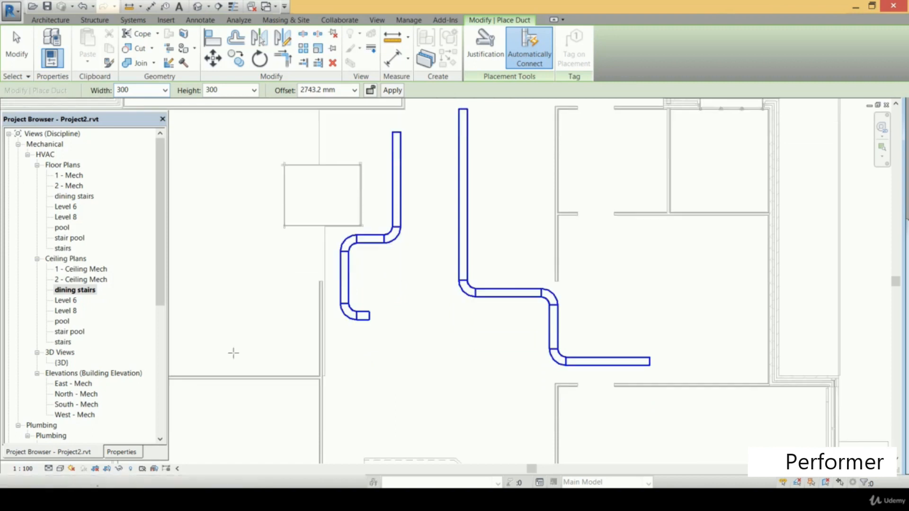
# Set the detail level of the dining stairs ceiling plan to Fine
pyautogui.click(49, 469)
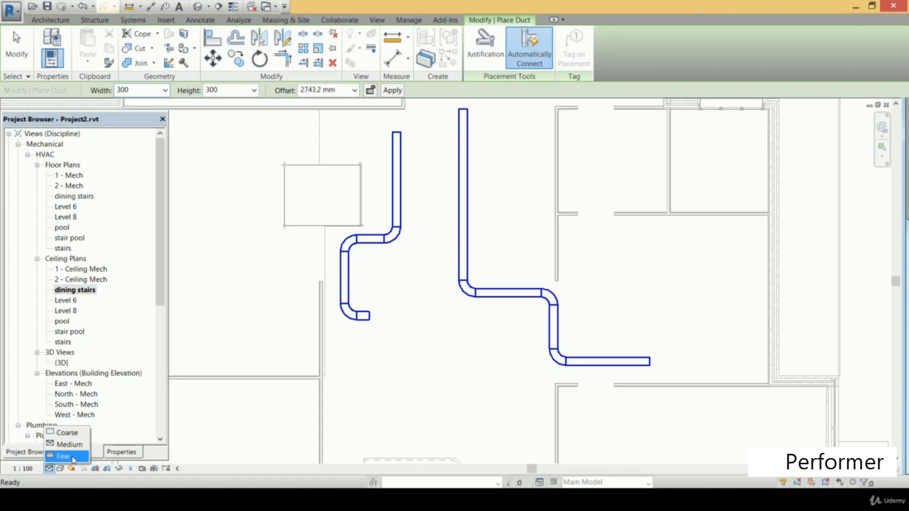
pyautogui.click(73, 457)
pyautogui.scroll(-3, 435, 290)
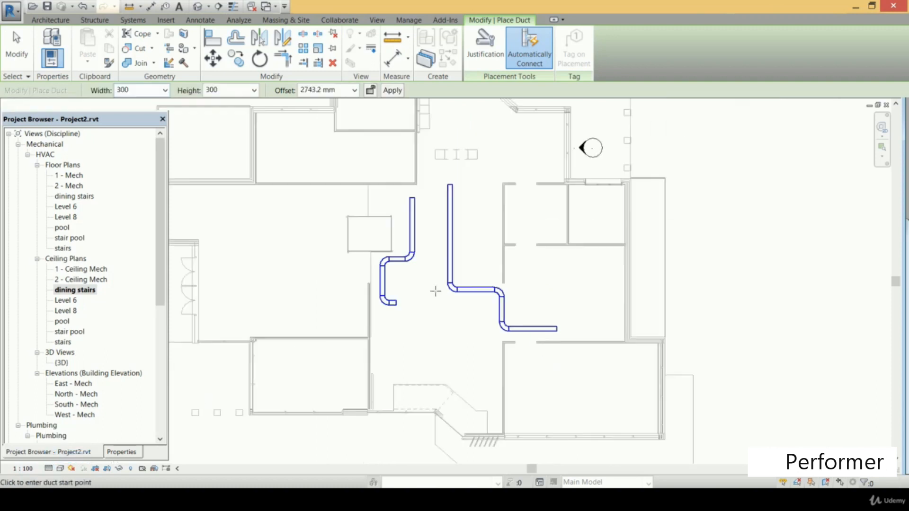
pyautogui.scroll(2, 419, 281)
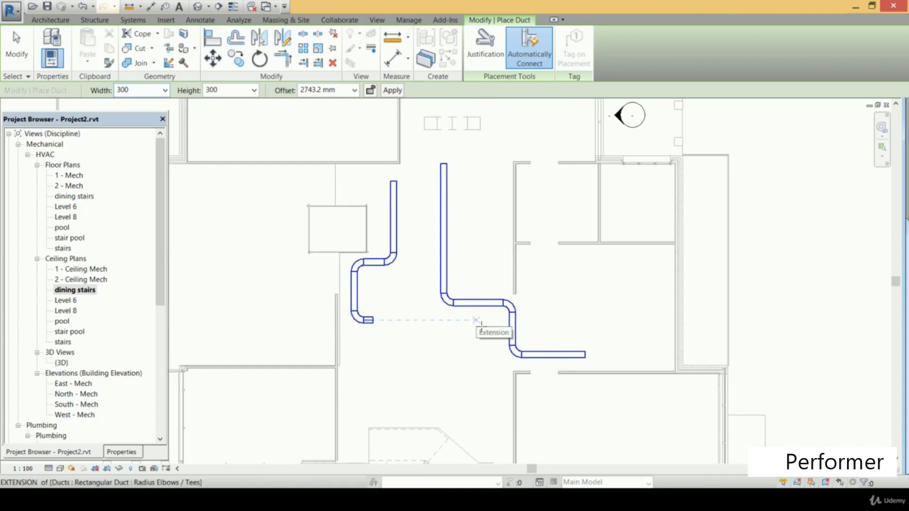
# Preview the ducts in the Realistic, Shaded and Consistent Colors visual styles, and return the plan to Hidden Line
pyautogui.click(60, 469)
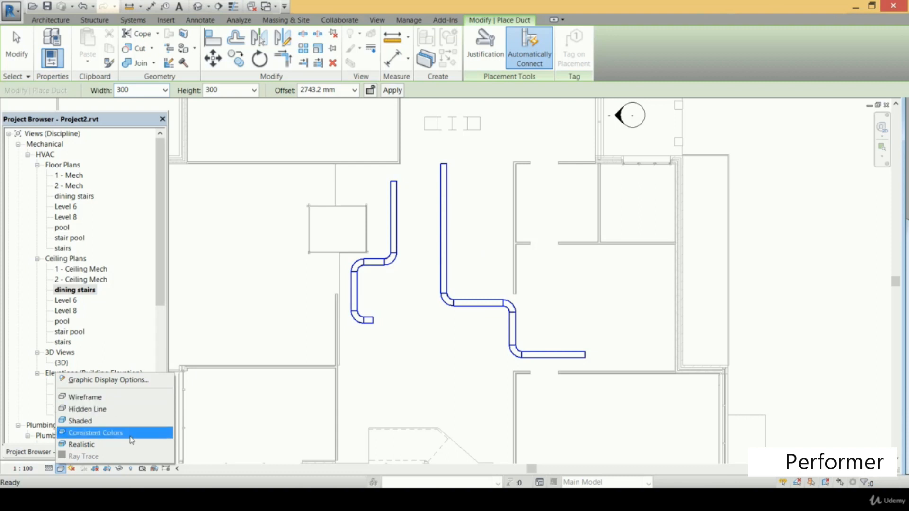
pyautogui.click(109, 444)
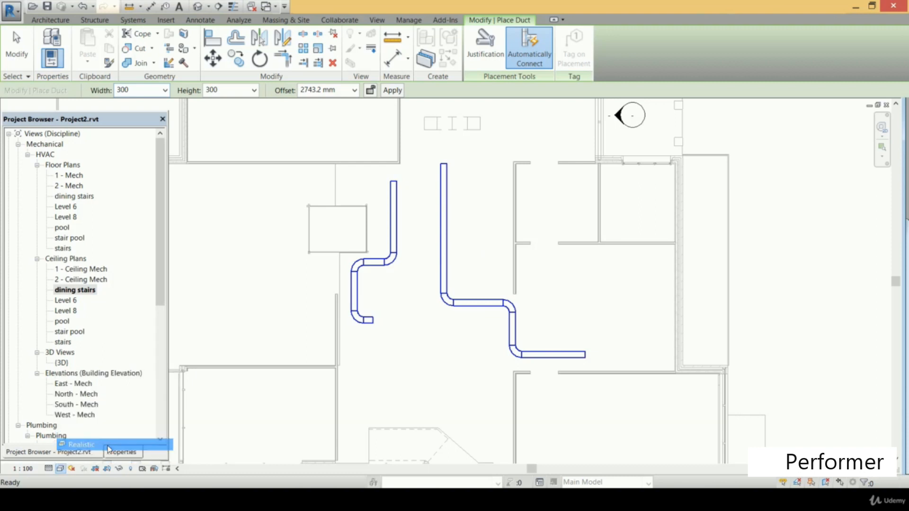
pyautogui.scroll(1, 394, 248)
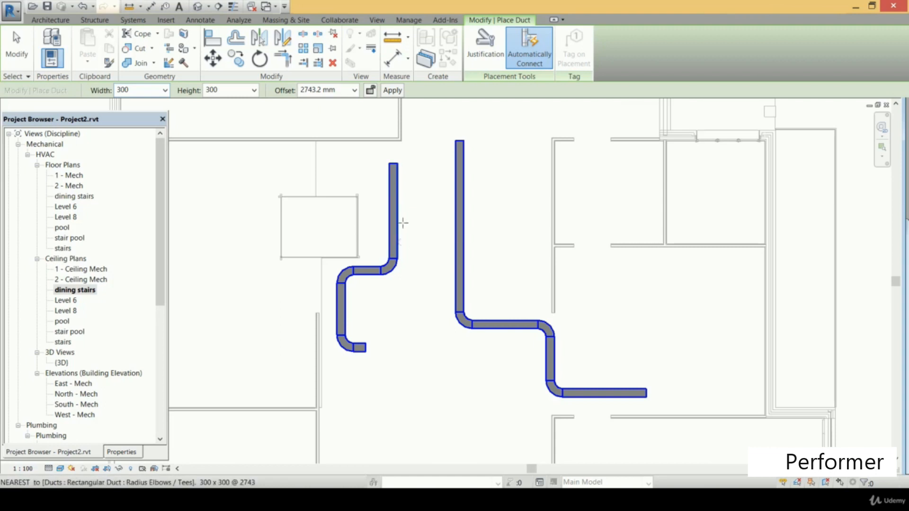
pyautogui.click(60, 468)
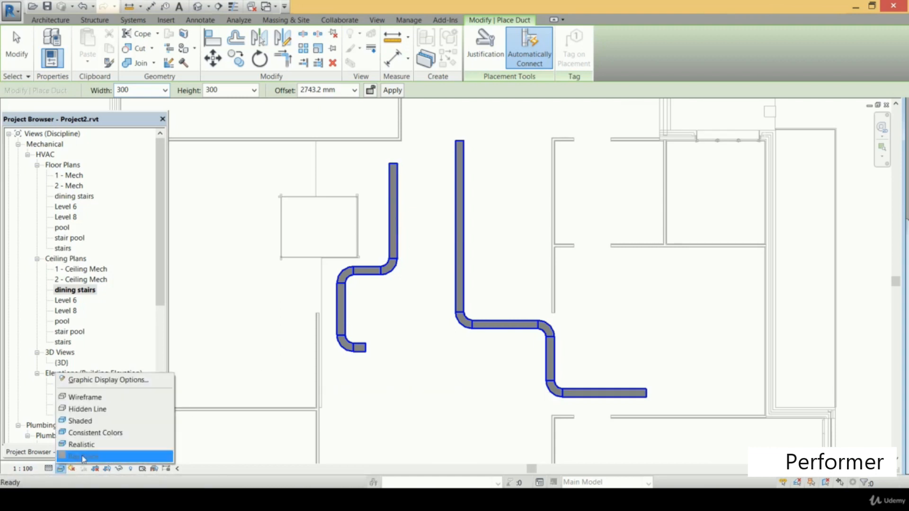
pyautogui.click(87, 421)
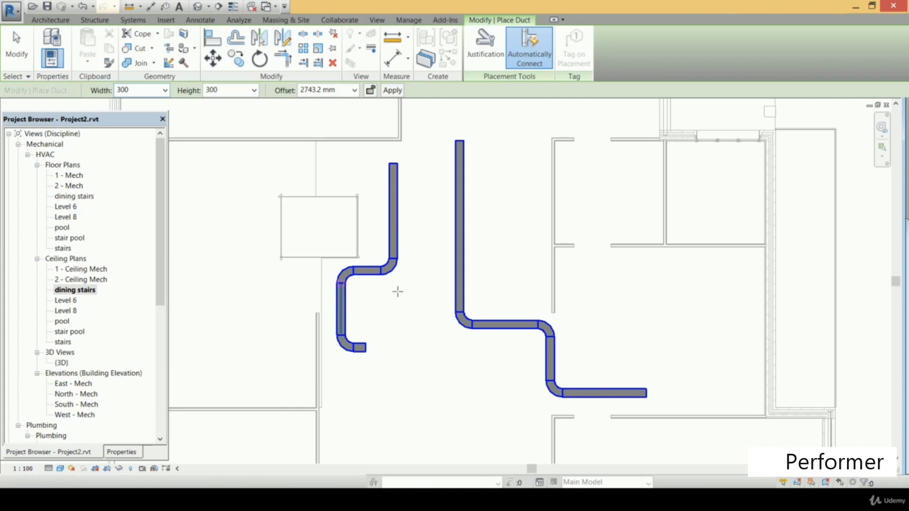
pyautogui.click(60, 468)
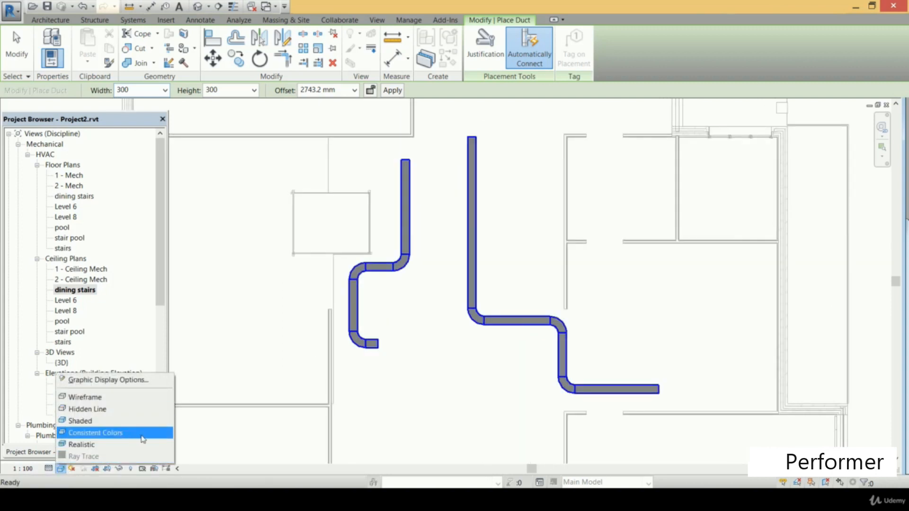
pyautogui.click(96, 432)
pyautogui.click(60, 469)
pyautogui.click(113, 413)
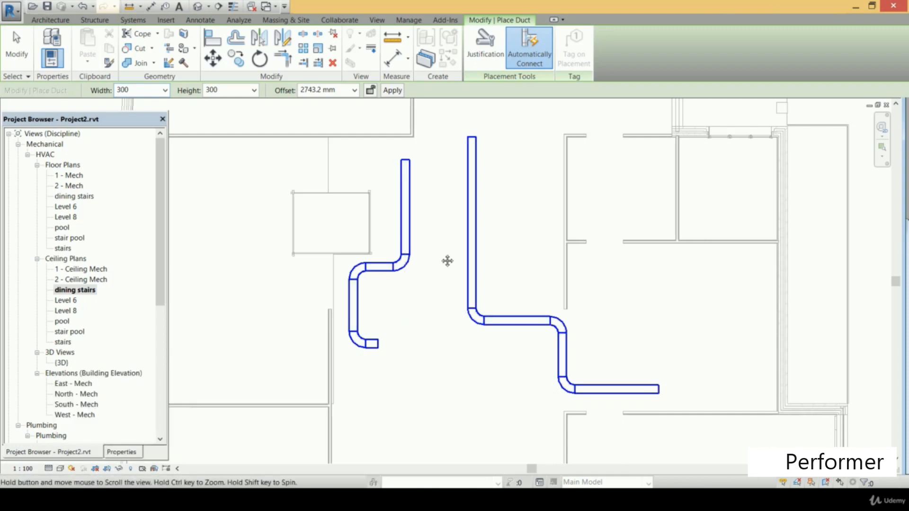
pyautogui.scroll(-2, 444, 258)
pyautogui.scroll(1, 434, 253)
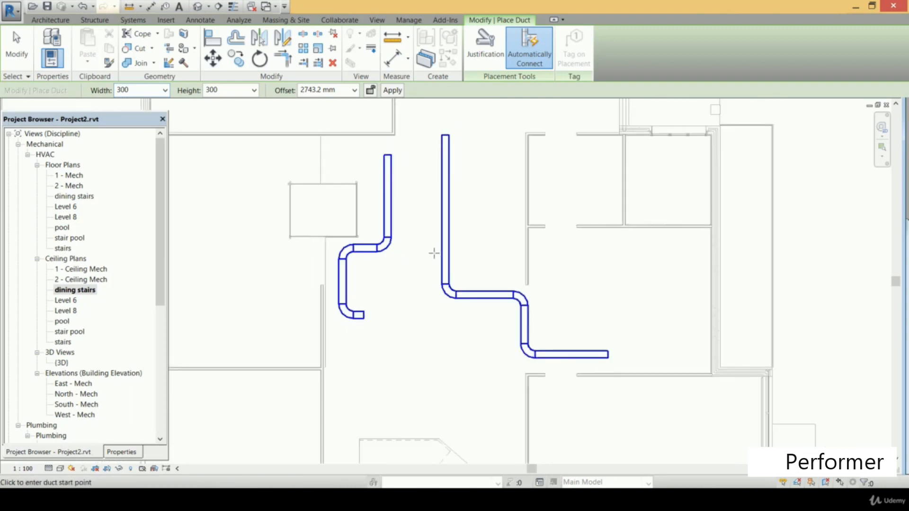
pyautogui.scroll(1, 434, 253)
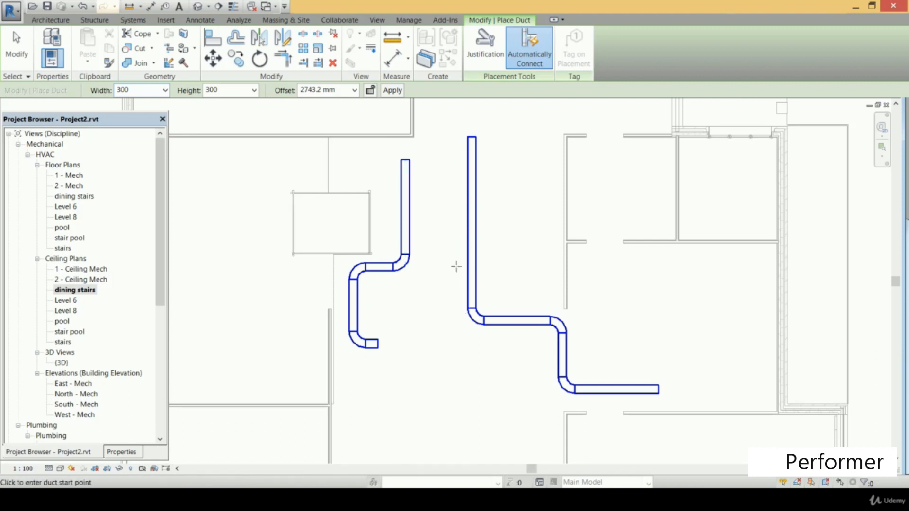
pyautogui.scroll(-1, 434, 253)
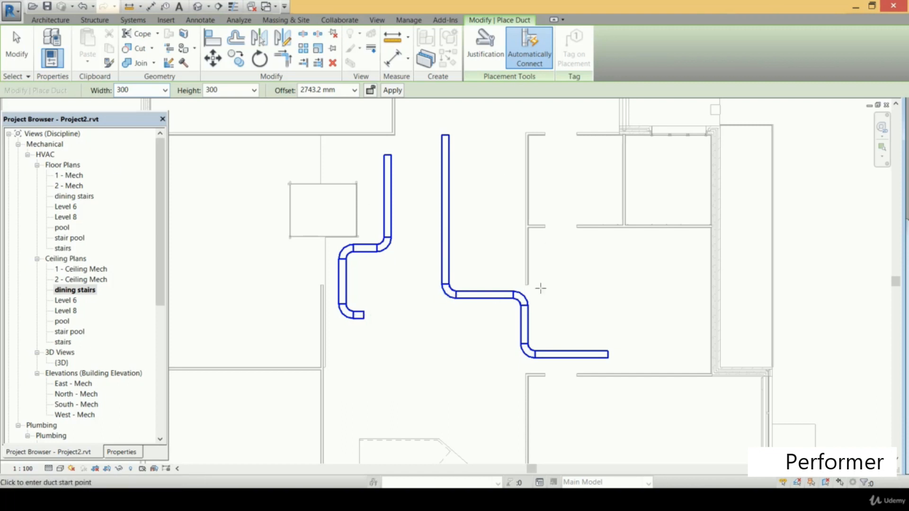
# End duct placement and open the dining stairs(1) ceiling plan under Plumbing
pyautogui.press('Escape')
pyautogui.click(161, 223)
pyautogui.scroll(-8, 161, 225)
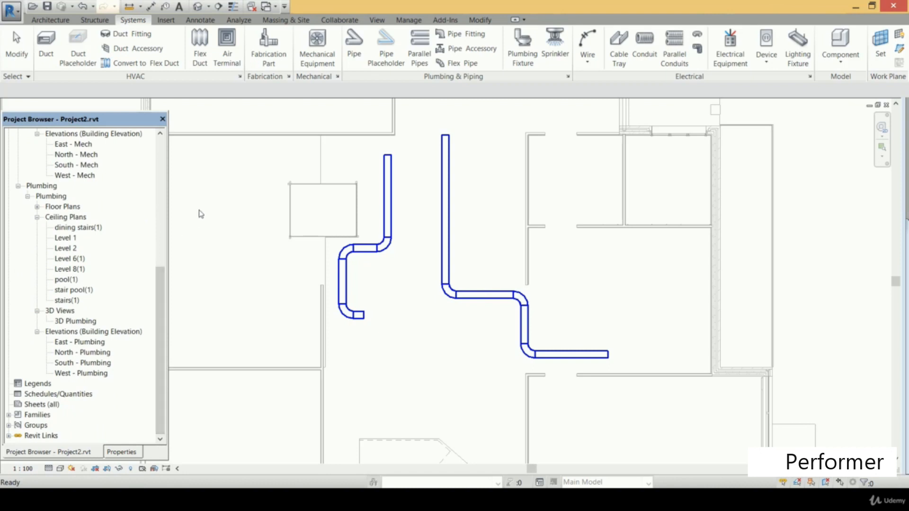
pyautogui.doubleClick(87, 228)
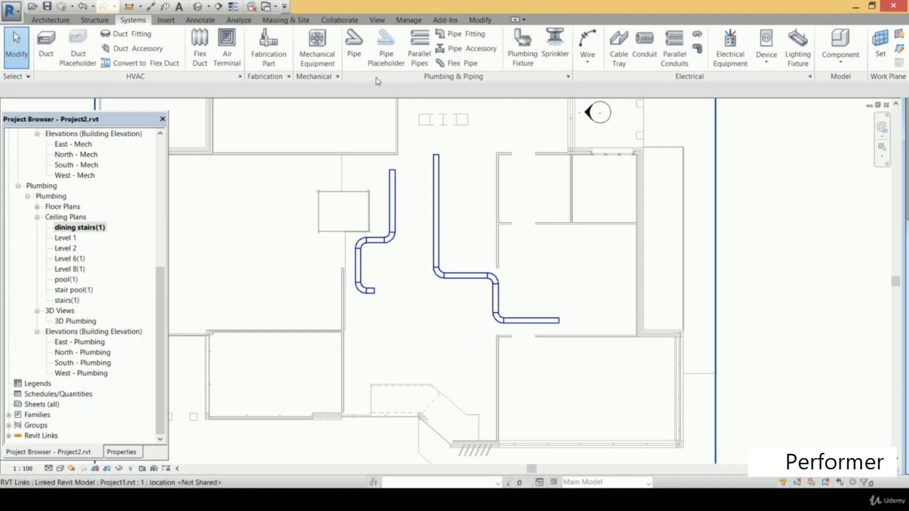
# Draw an L-shaped 150 mm pipe run below the ducts, about 4100 mm horizontally and about 2500 mm downwards, at 2743.2 mm offset
pyautogui.click(354, 45)
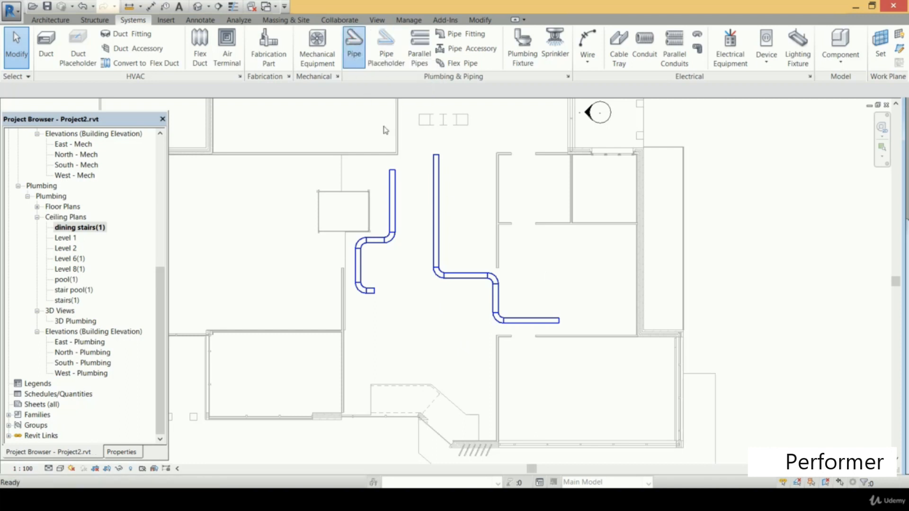
pyautogui.click(373, 323)
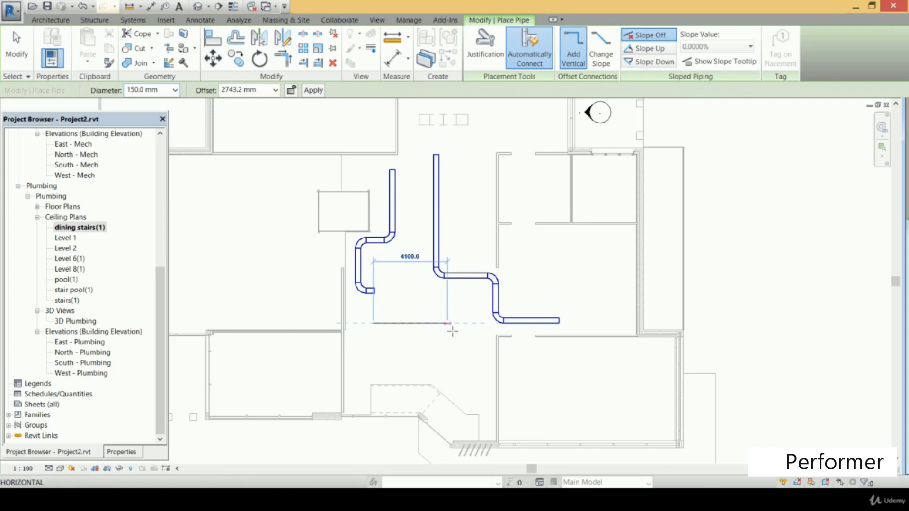
pyautogui.click(451, 348)
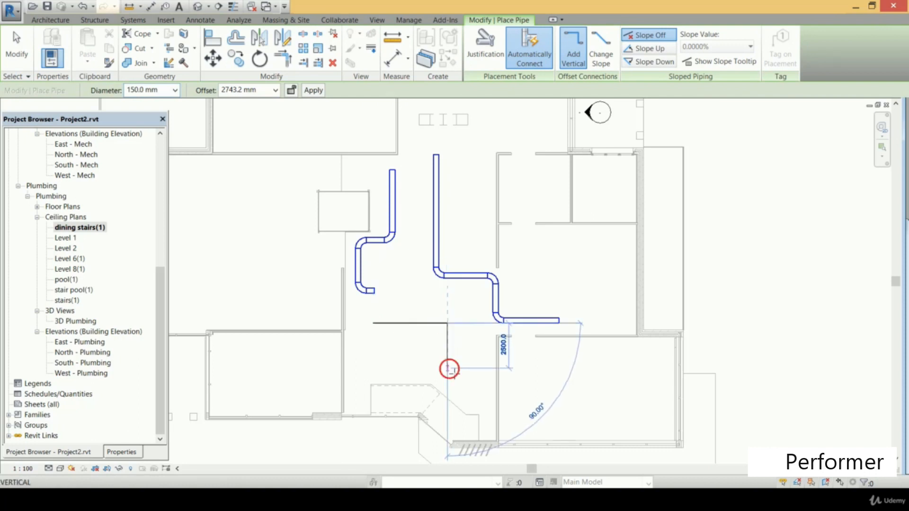
pyautogui.press('Escape')
pyautogui.press('d')
pyautogui.press('t')
pyautogui.scroll(2, 441, 370)
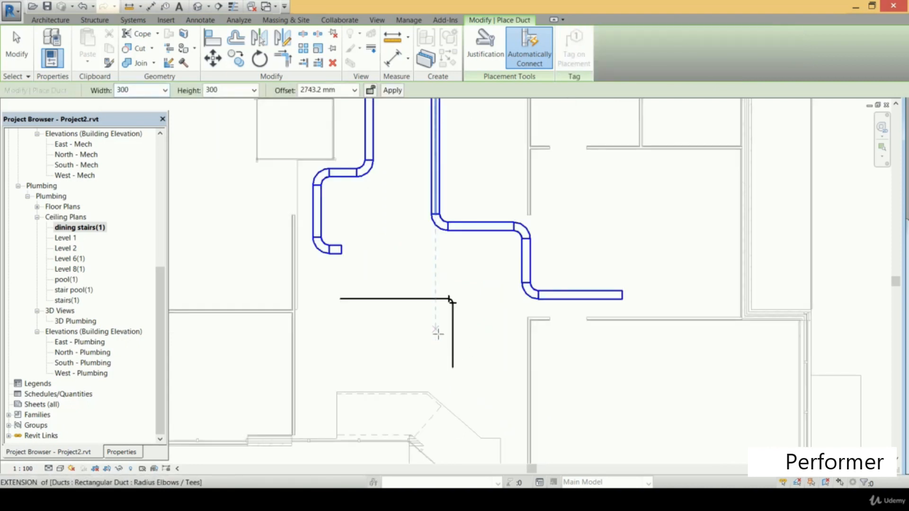
pyautogui.scroll(1, 438, 333)
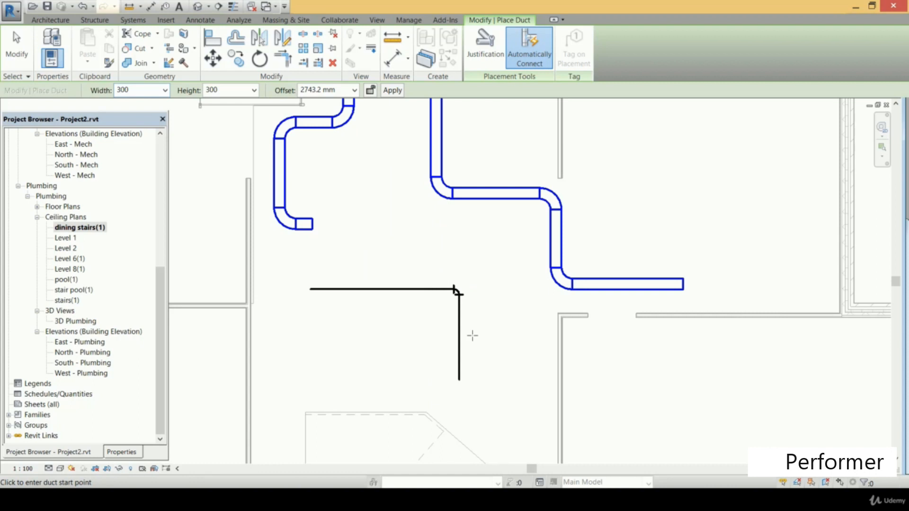
pyautogui.scroll(-1, 472, 336)
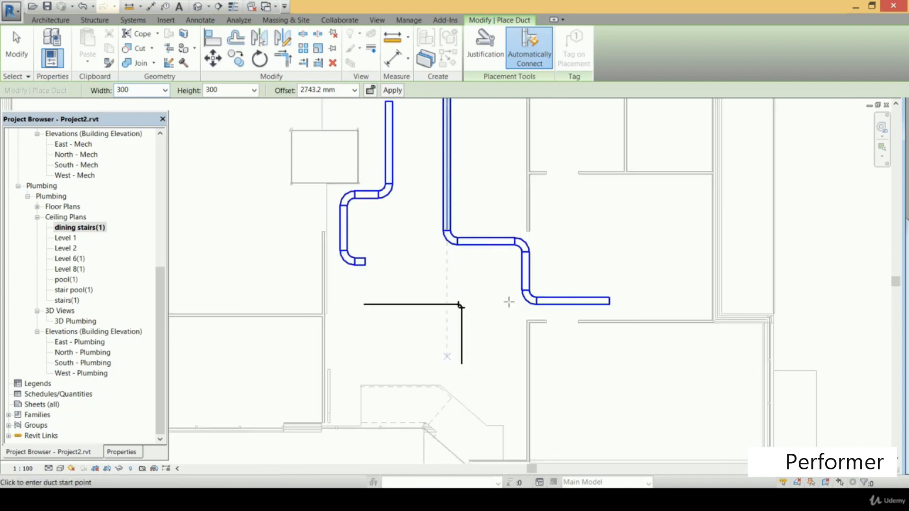
pyautogui.press('Escape')
pyautogui.press('Escape')
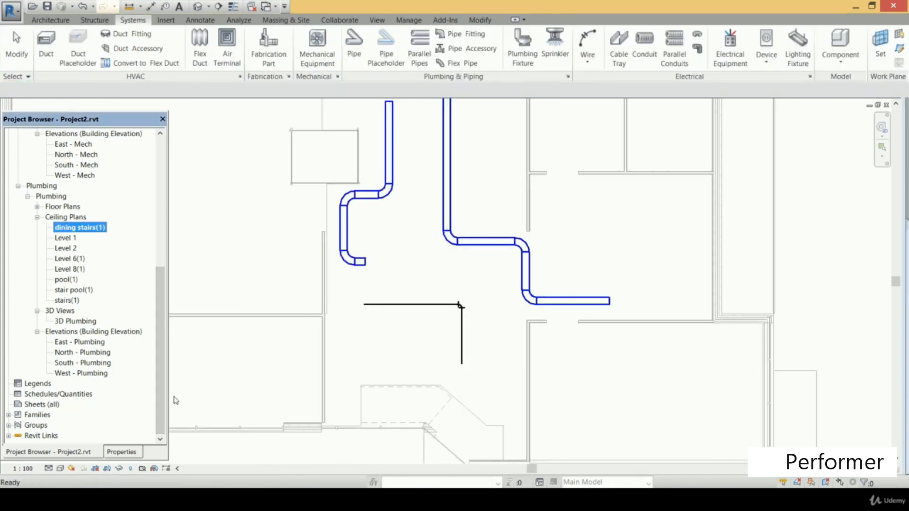
# Open the dining stairs floor plan under Mechanical and look at its Visibility/Graphic Overrides without changing them
pyautogui.moveTo(161, 399); pyautogui.dragTo(153, 283)
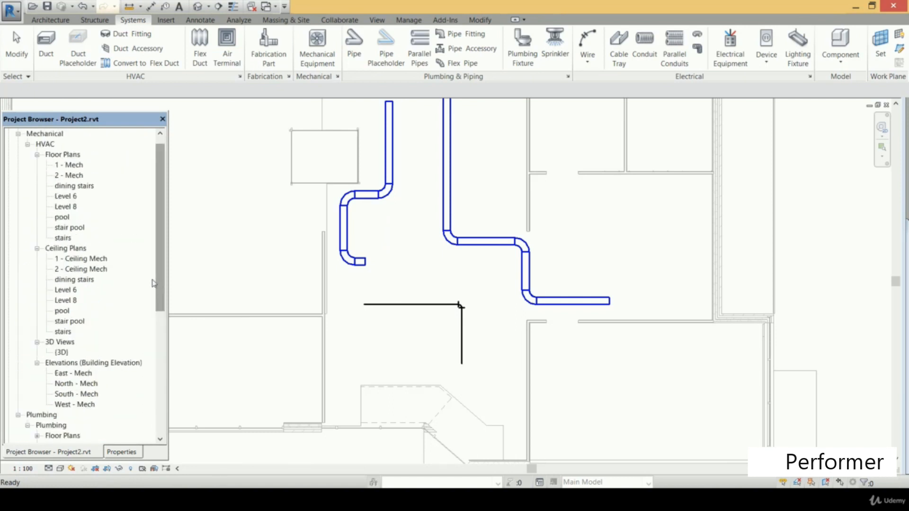
pyautogui.doubleClick(83, 187)
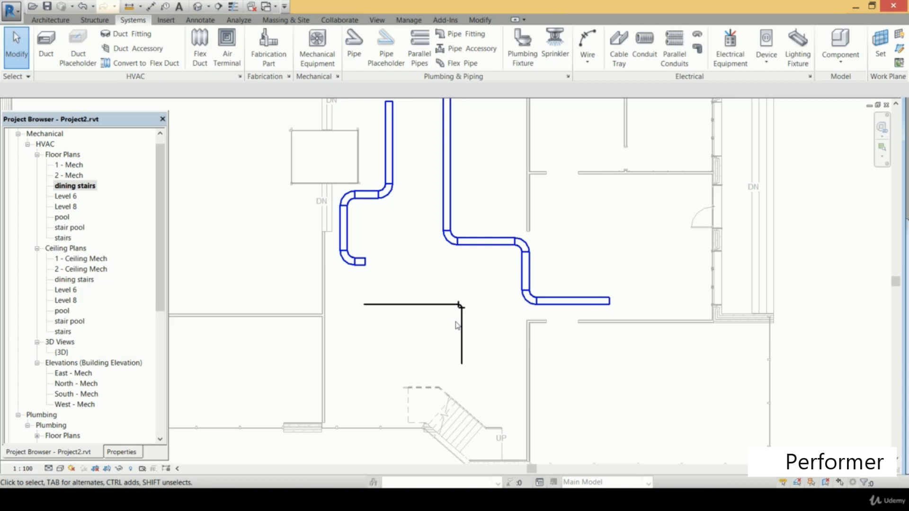
pyautogui.click(383, 20)
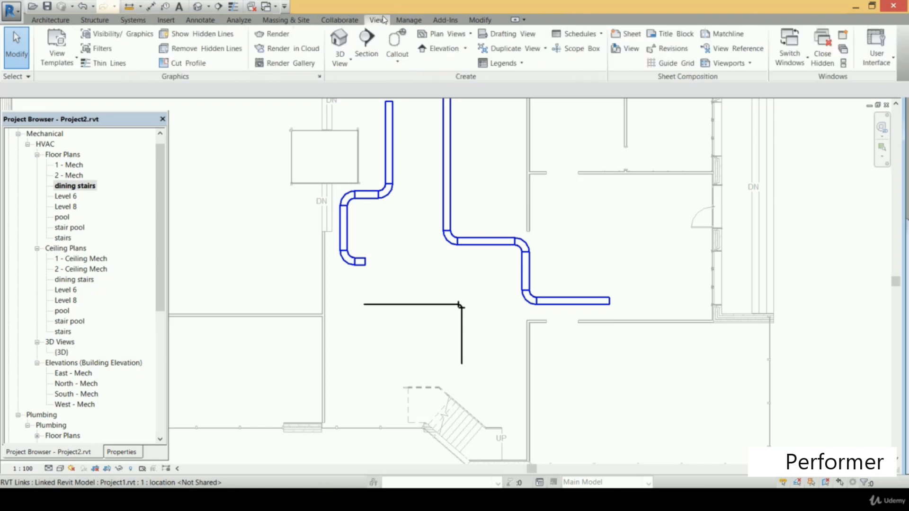
pyautogui.click(137, 37)
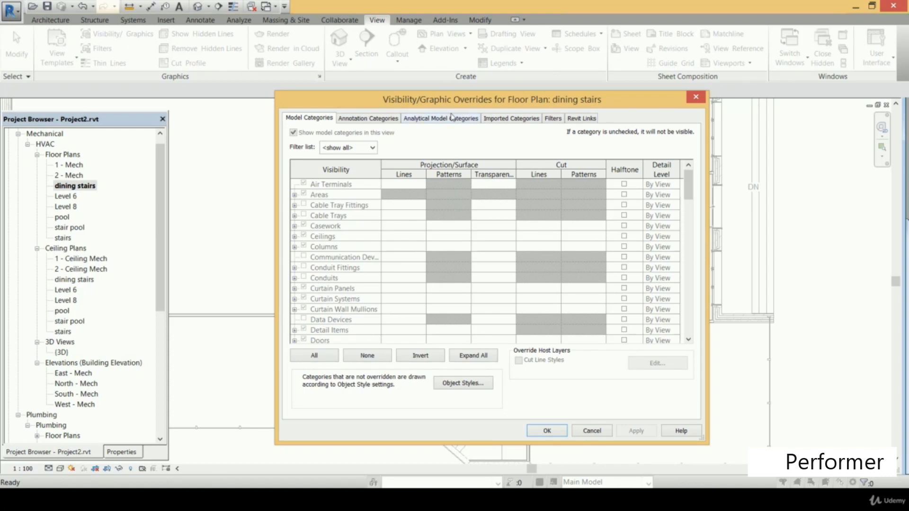
pyautogui.moveTo(454, 108); pyautogui.dragTo(458, 51)
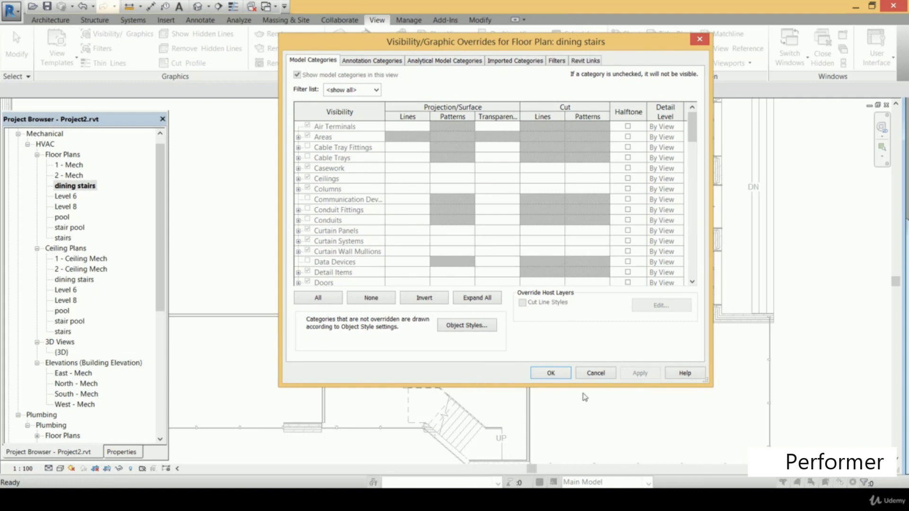
pyautogui.click(603, 373)
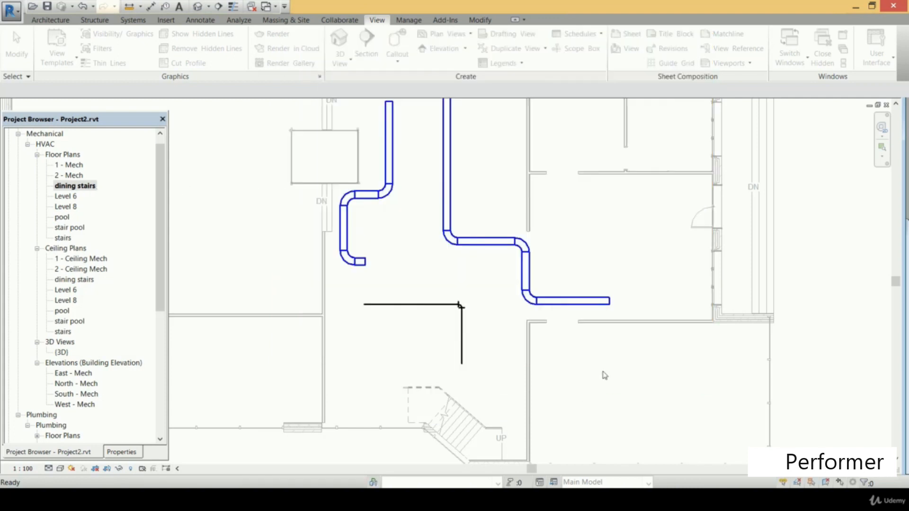
# Show the dining stairs floor plan's properties and check the parameters controlled by its Mechanical Plan view template
pyautogui.click(87, 186)
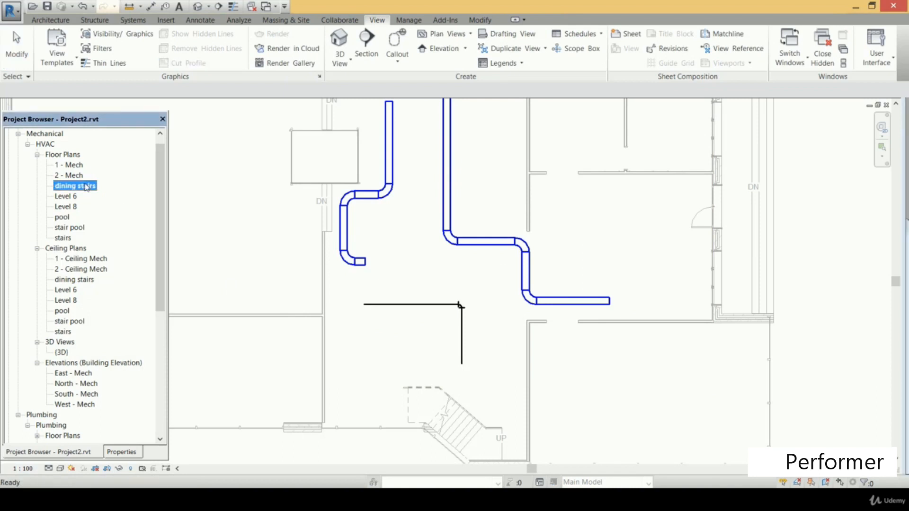
pyautogui.click(121, 453)
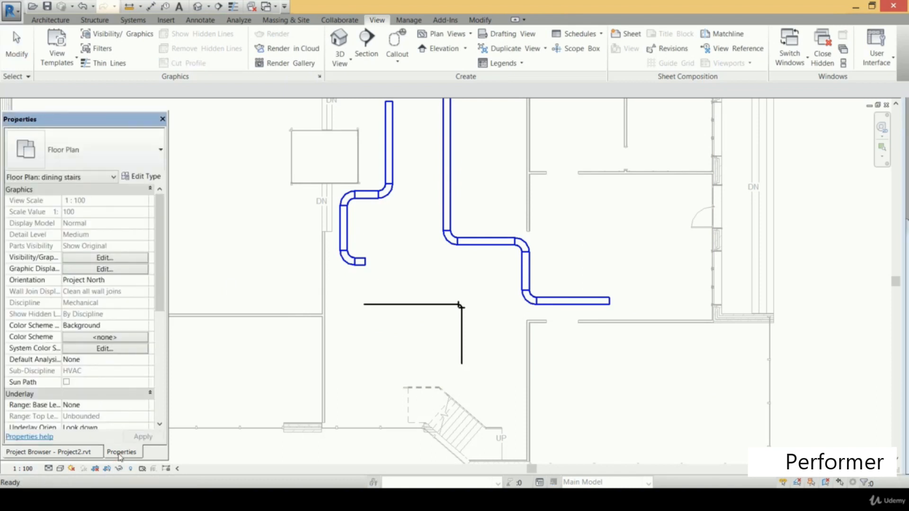
pyautogui.moveTo(159, 266); pyautogui.dragTo(165, 360)
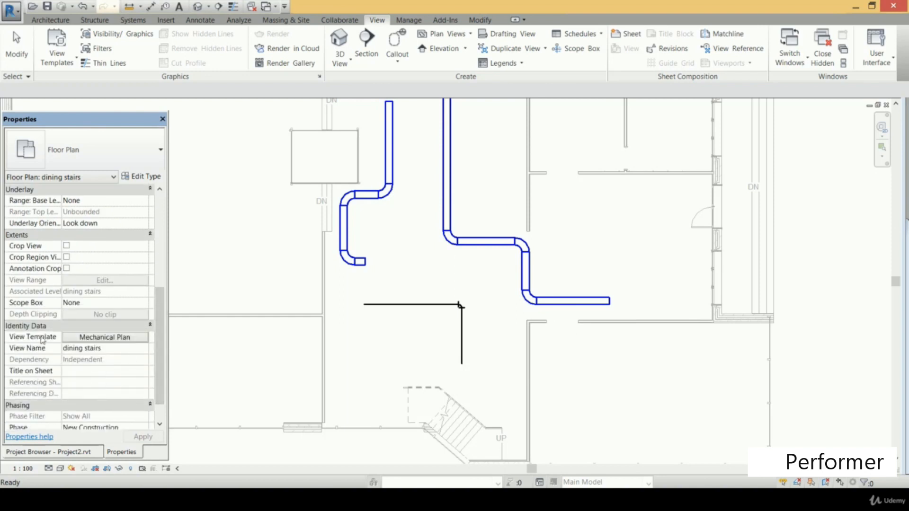
pyautogui.click(124, 337)
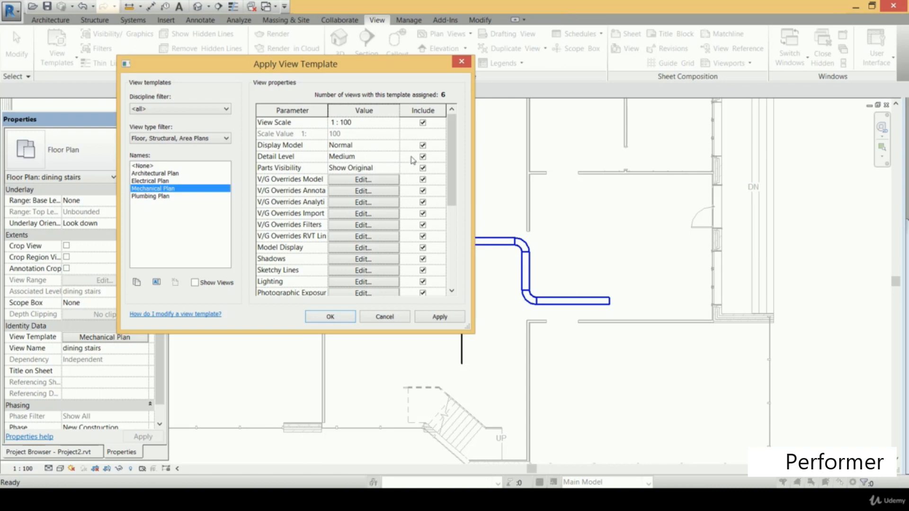
pyautogui.press('Return')
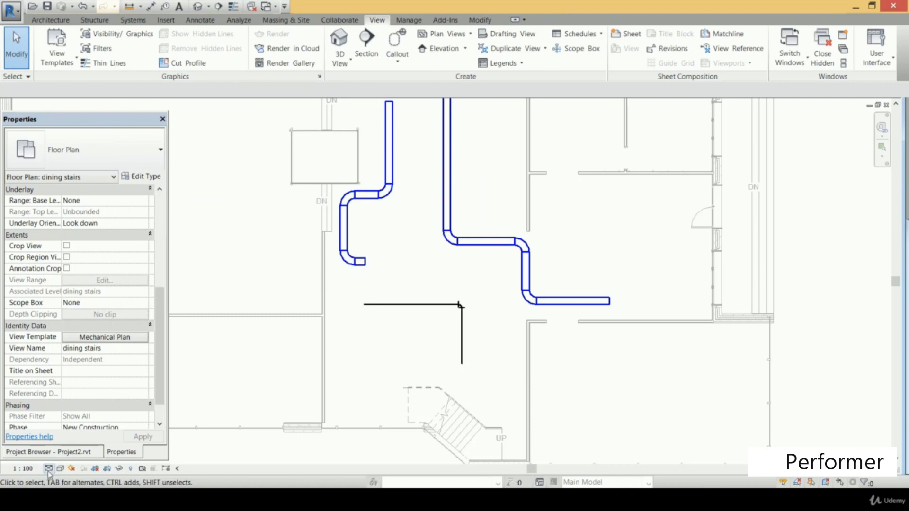
pyautogui.click(73, 468)
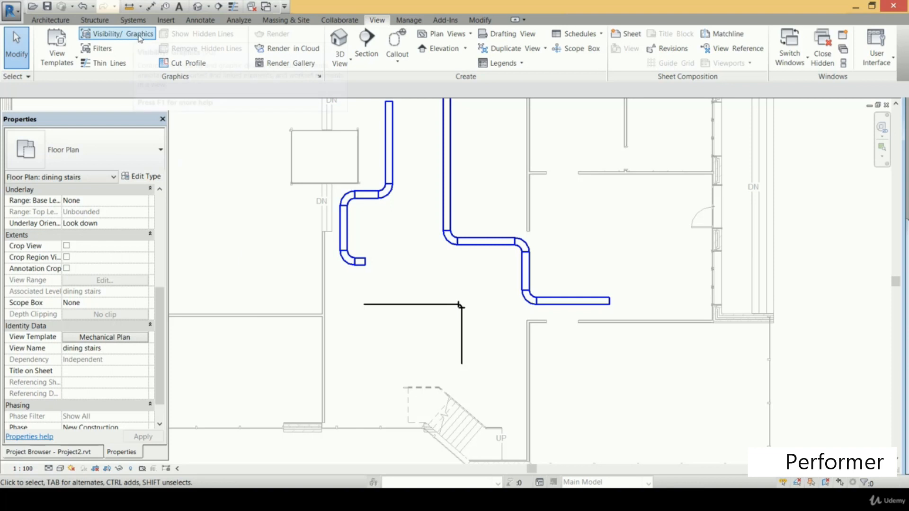
# Exclude View Scale, Display Model and Detail Level from the Mechanical Plan view template
pyautogui.click(112, 337)
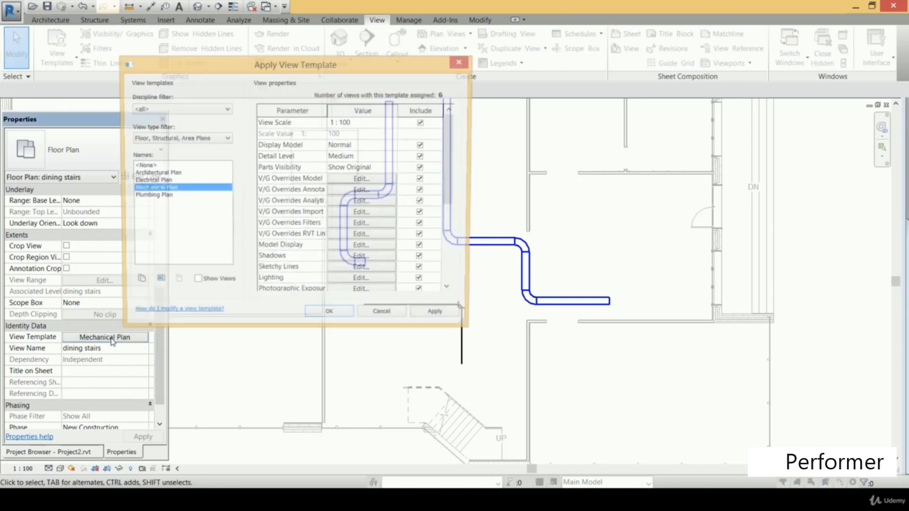
pyautogui.click(422, 123)
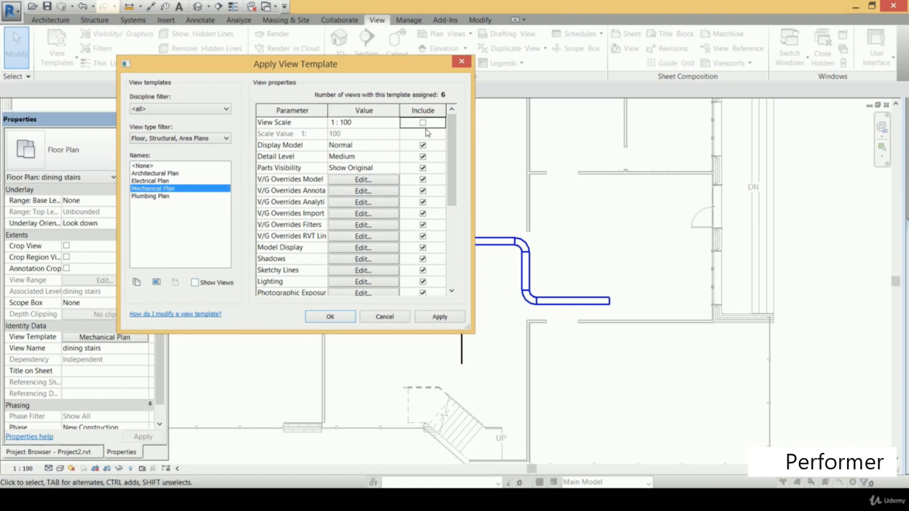
pyautogui.click(423, 146)
pyautogui.click(423, 158)
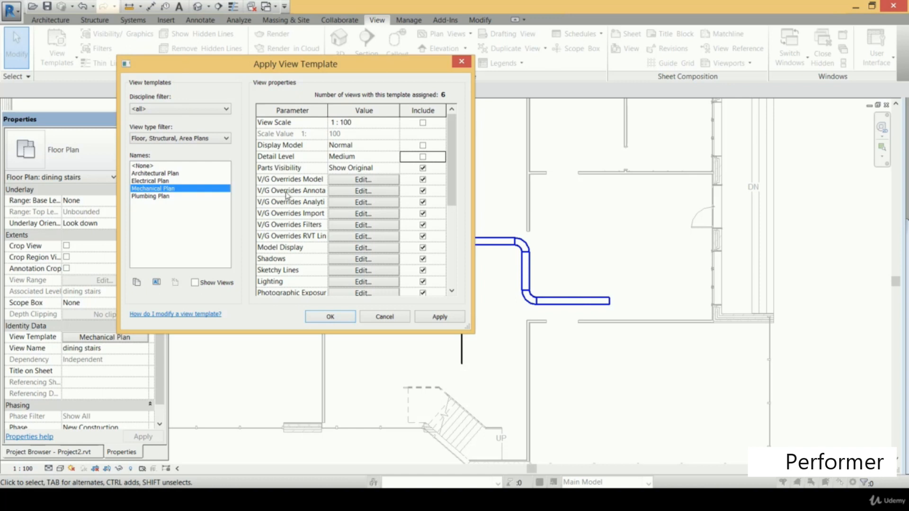
# Exclude the model, annotation, analytical, import, filter and RVT link V/G overrides and Model Display from the Mechanical Plan template
pyautogui.click(423, 180)
pyautogui.click(423, 191)
pyautogui.click(423, 202)
pyautogui.click(422, 236)
pyautogui.click(423, 248)
# Exclude View Range, Discipline and Show Hidden Lines from the Mechanical Plan template and apply it to the plan
pyautogui.moveTo(453, 210); pyautogui.dragTo(454, 244)
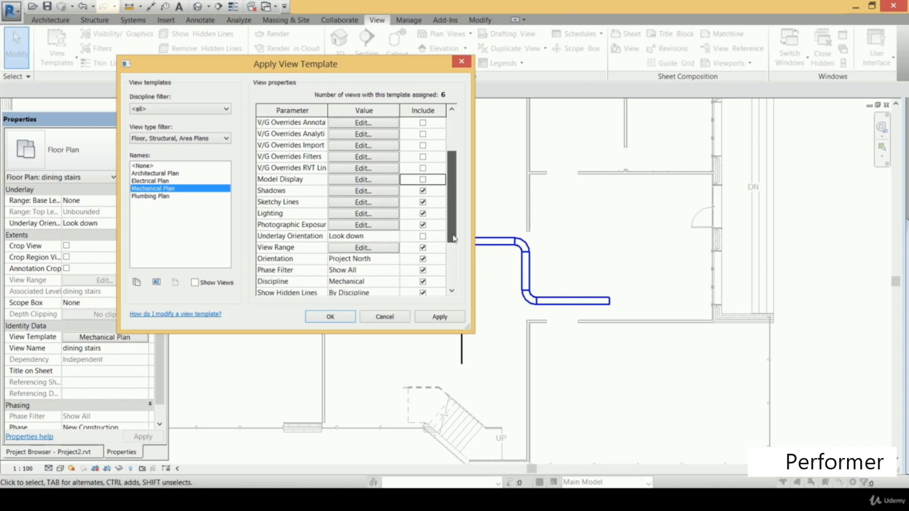
pyautogui.click(423, 247)
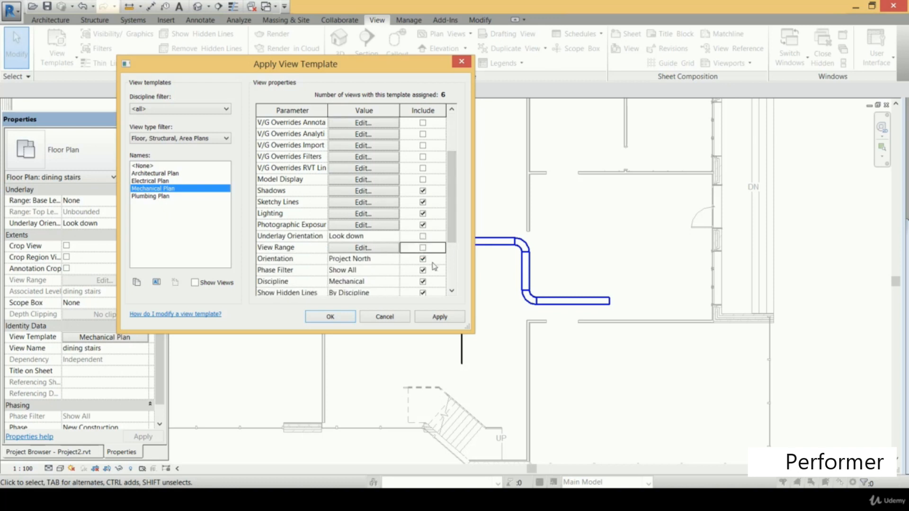
pyautogui.click(422, 282)
pyautogui.scroll(-2, 423, 283)
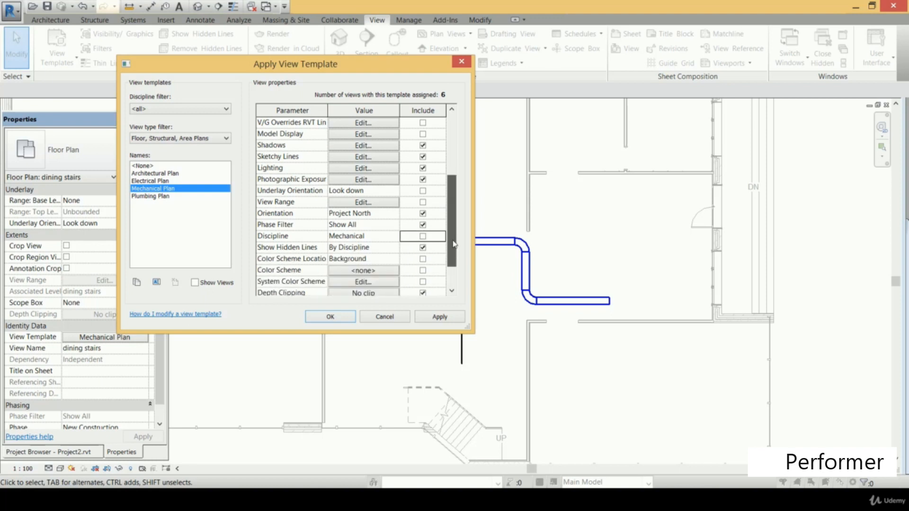
pyautogui.click(423, 247)
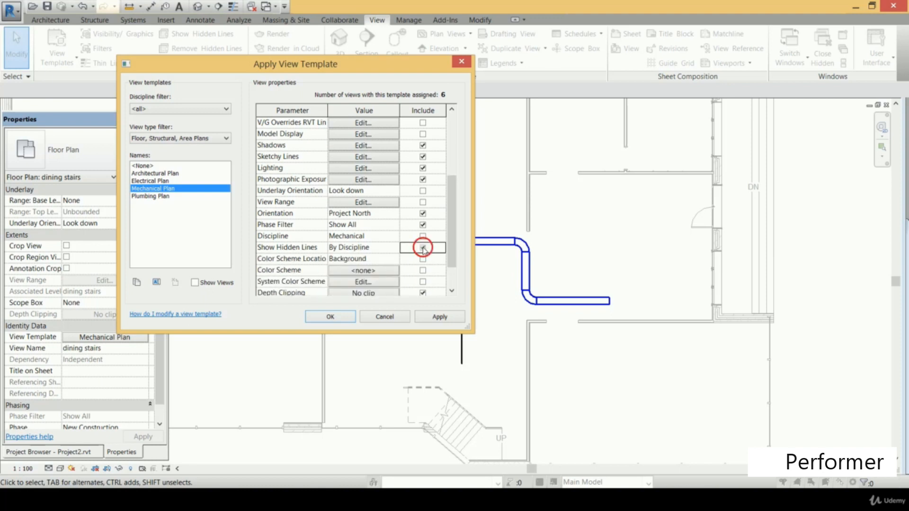
pyautogui.click(446, 320)
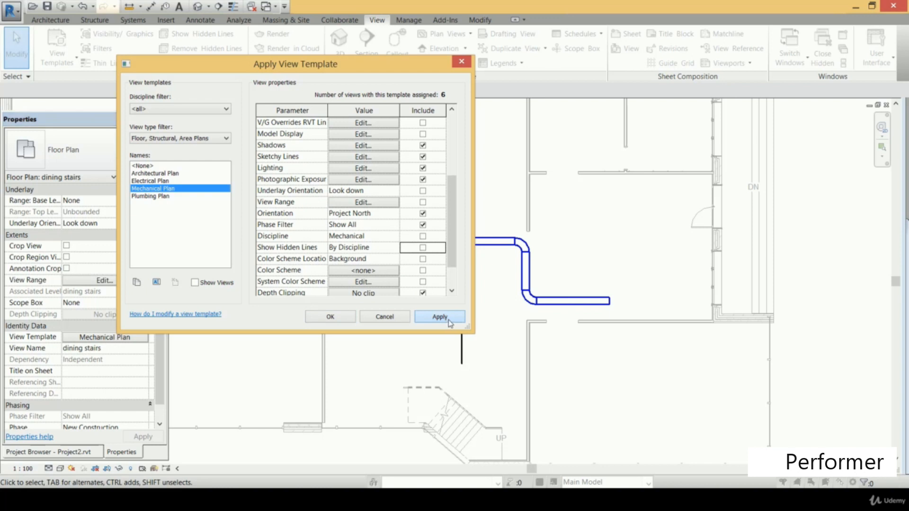
pyautogui.click(331, 317)
# Set the detail level of the dining stairs floor plan to Fine and inspect the pipe run
pyautogui.click(49, 468)
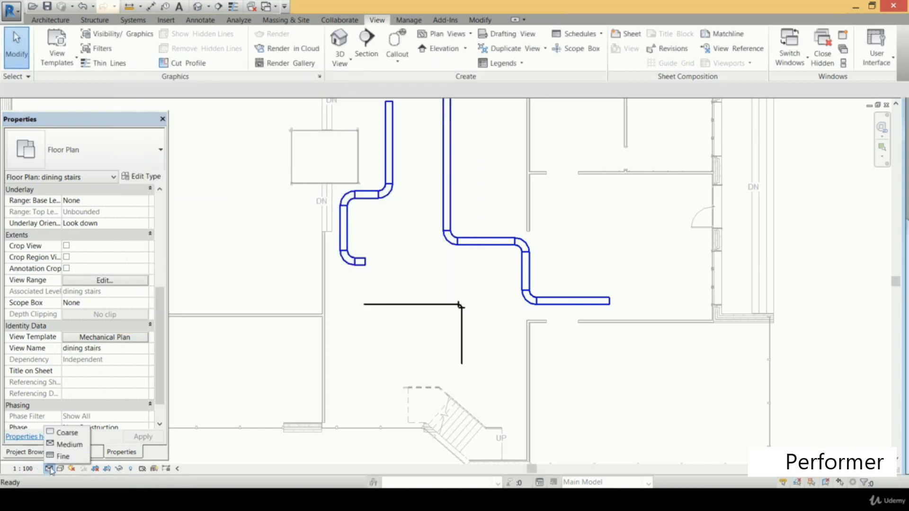
pyautogui.click(73, 457)
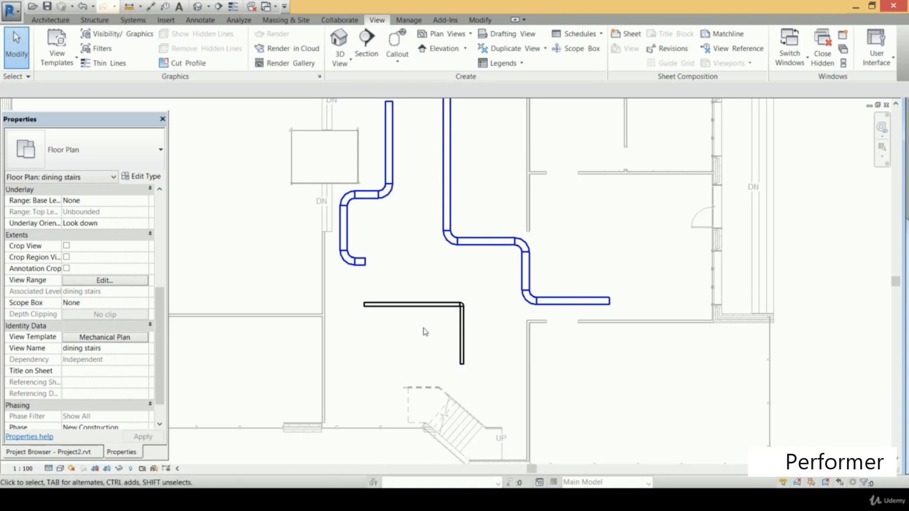
pyautogui.scroll(2, 424, 331)
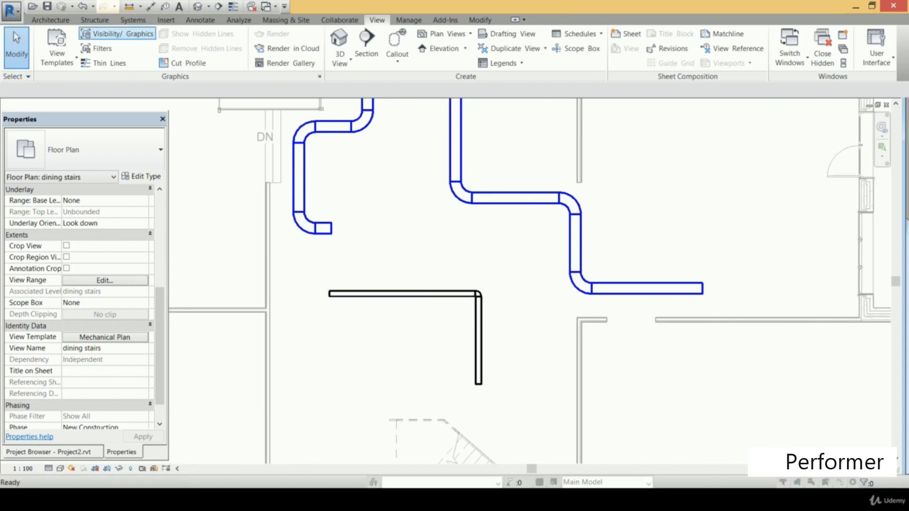
# Hide the Pipe Accessories, Pipe Fittings, Pipe Insulations, Pipe Placeholders and Pipes model categories in the dining stairs mechanical floor plan
pyautogui.click(140, 35)
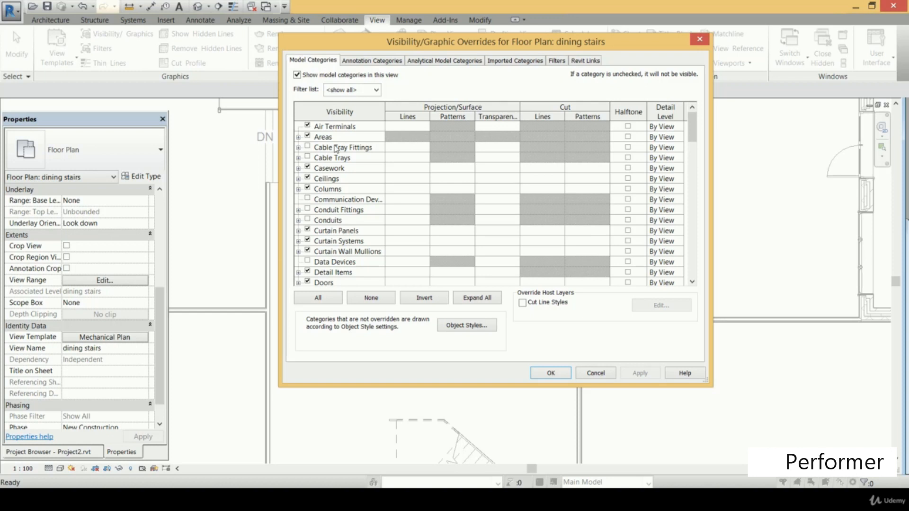
pyautogui.moveTo(691, 135); pyautogui.dragTo(692, 150)
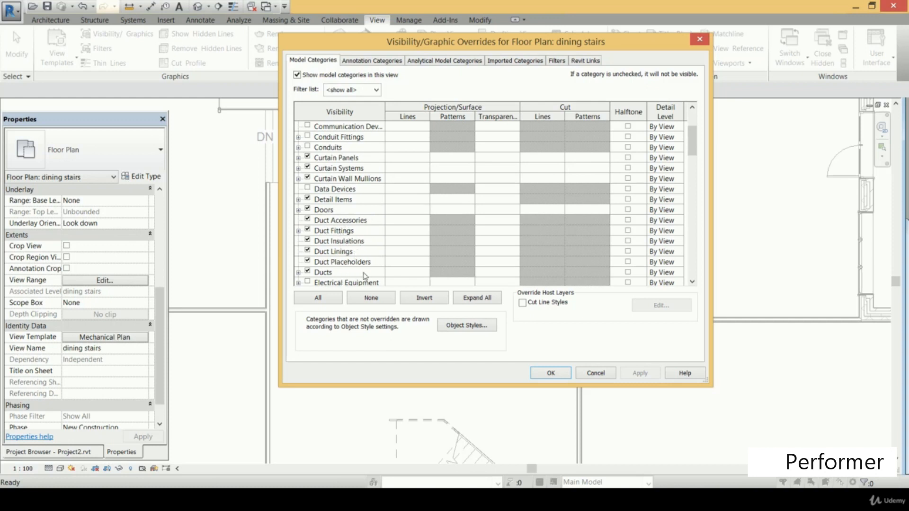
pyautogui.moveTo(691, 140); pyautogui.dragTo(695, 170)
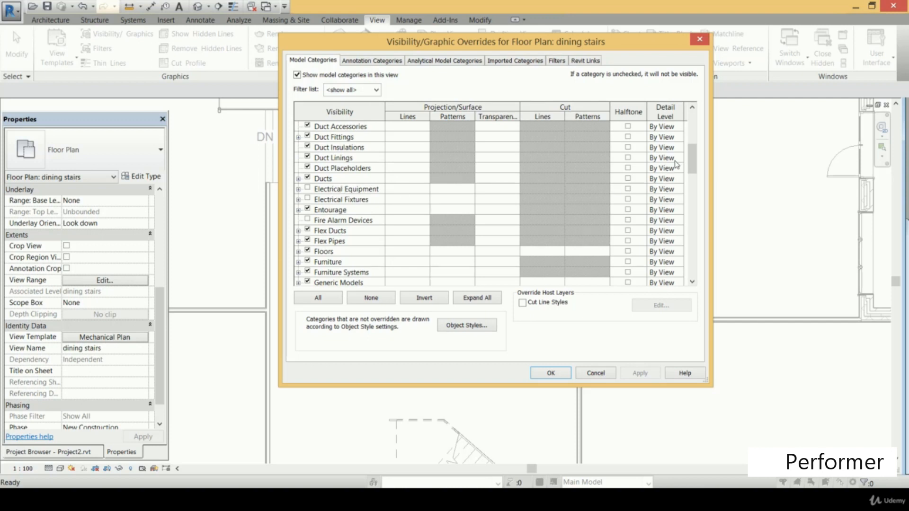
pyautogui.moveTo(693, 169); pyautogui.dragTo(694, 213)
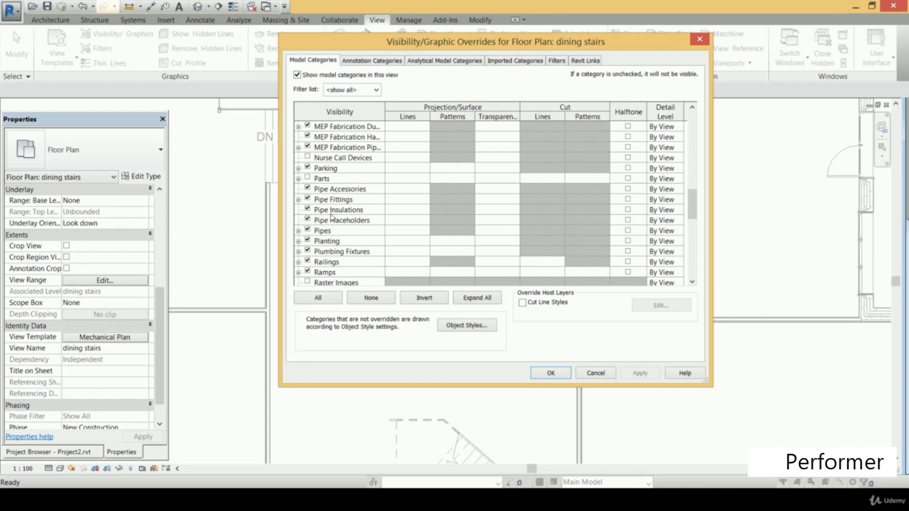
pyautogui.click(308, 190)
pyautogui.click(308, 189)
pyautogui.click(308, 199)
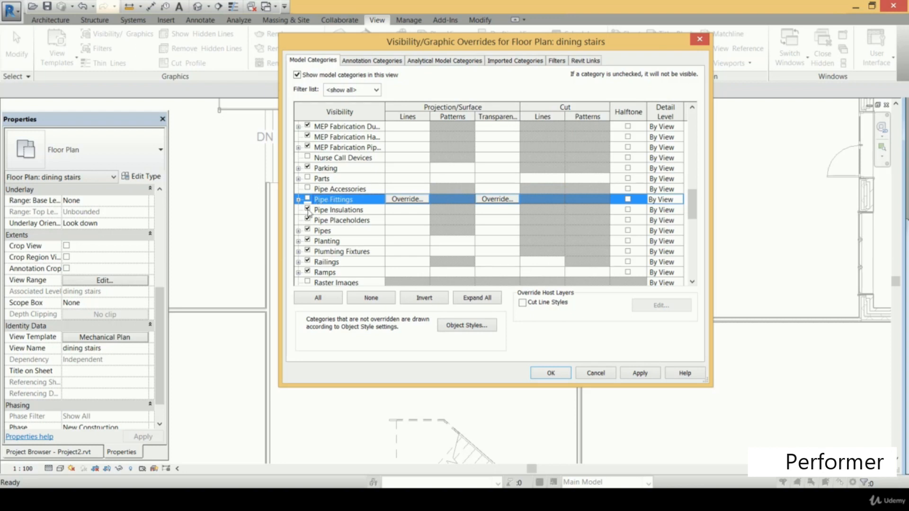
pyautogui.click(308, 209)
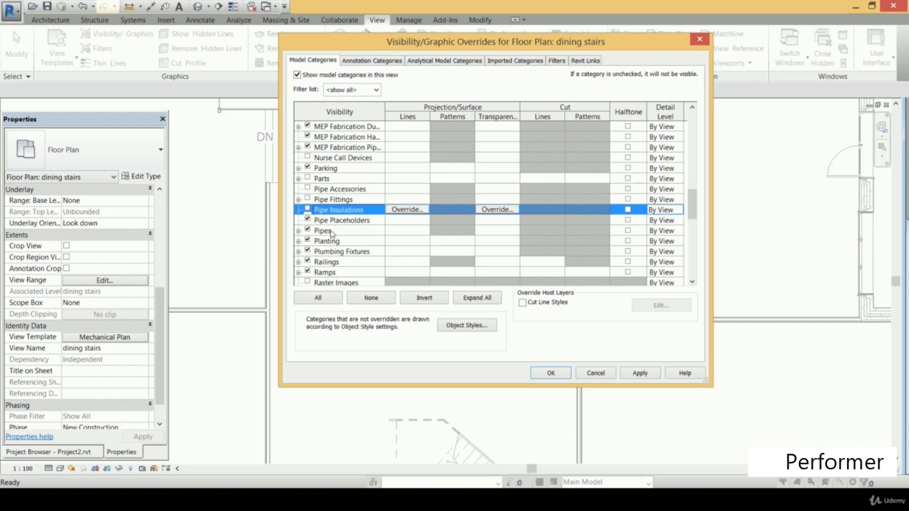
pyautogui.click(308, 220)
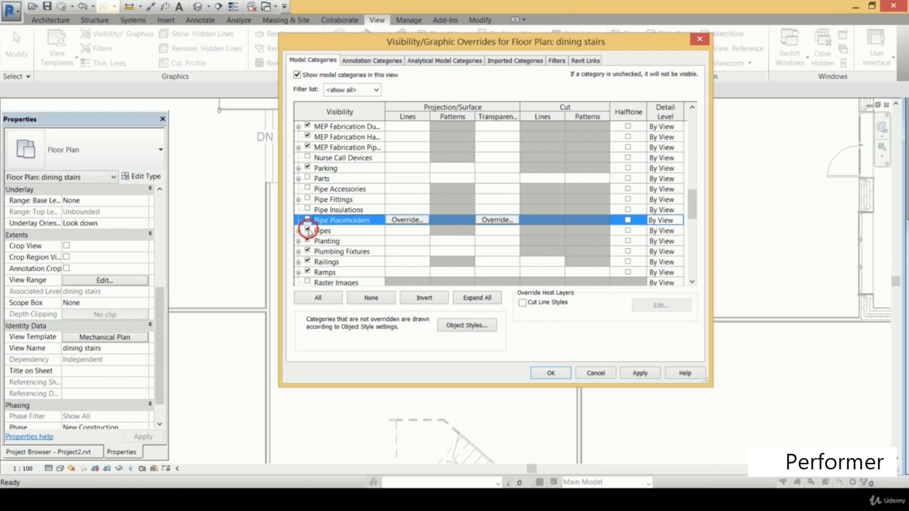
pyautogui.click(308, 231)
pyautogui.click(644, 375)
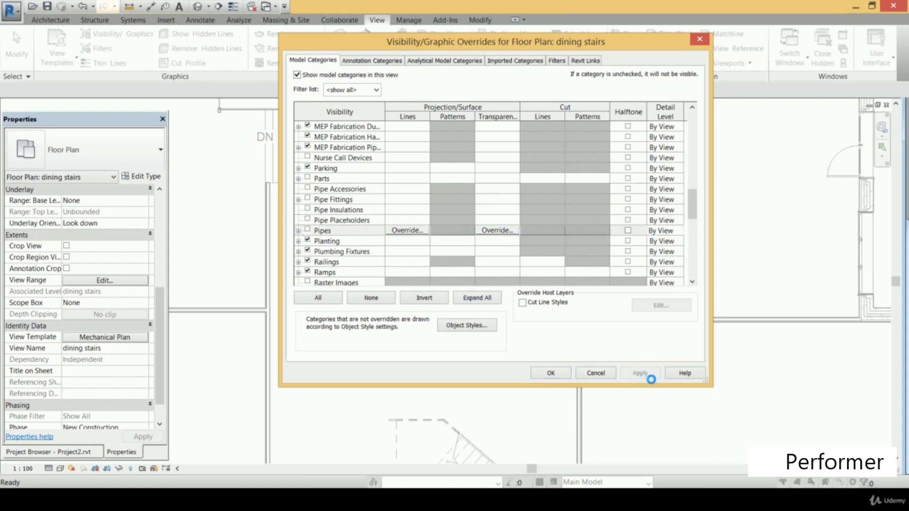
pyautogui.click(552, 374)
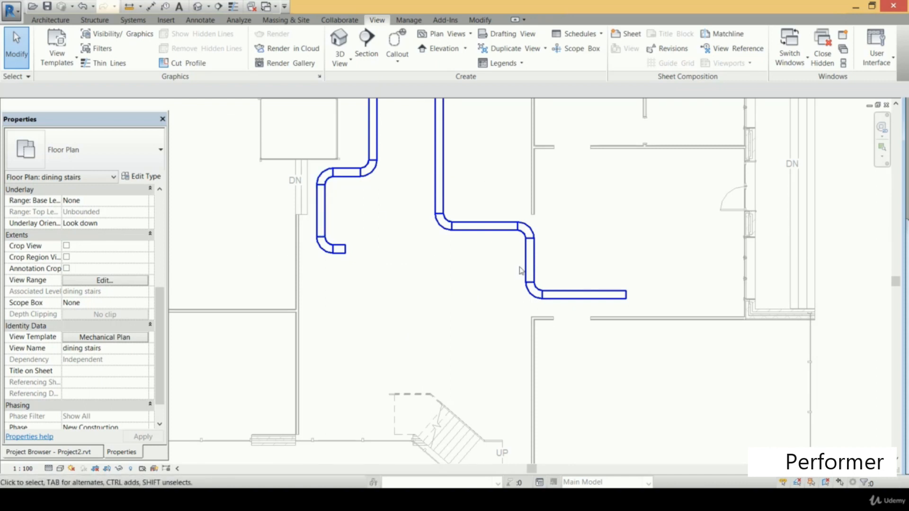
pyautogui.scroll(-2, 478, 163)
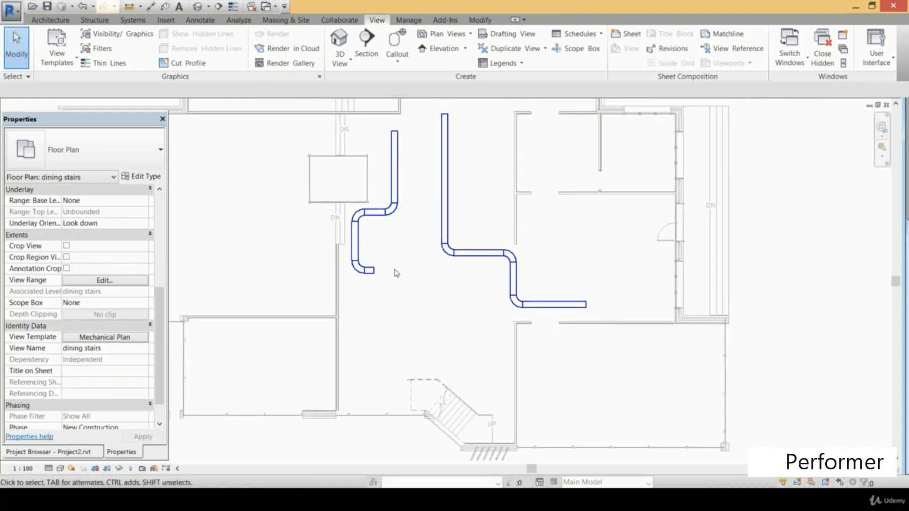
# Open the dining stairs(1) ceiling plan of the Plumbing discipline
pyautogui.click(58, 453)
pyautogui.scroll(-7, 136, 279)
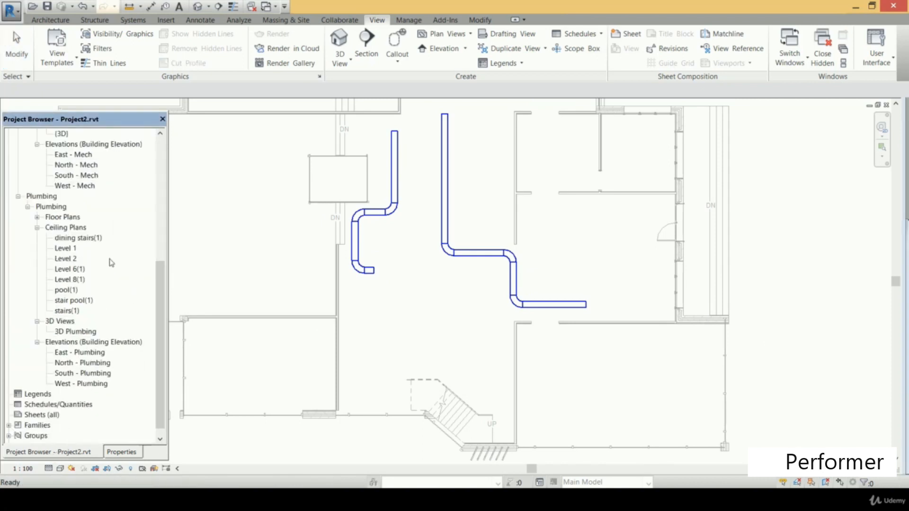
pyautogui.doubleClick(84, 239)
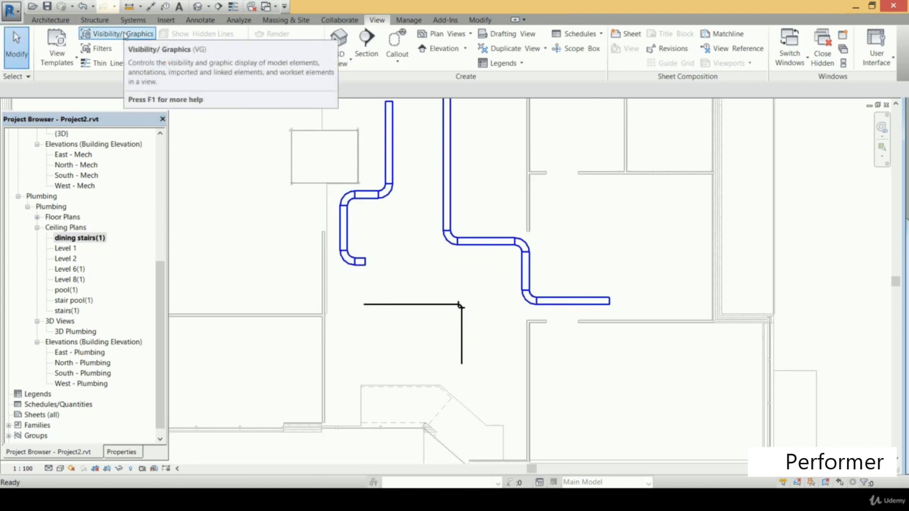
# Hide Air Terminals, Duct Accessories, Duct Fittings, Duct Insulations, Duct Linings, Duct Placeholders and Ducts in the dining stairs(1) ceiling plan
pyautogui.click(125, 36)
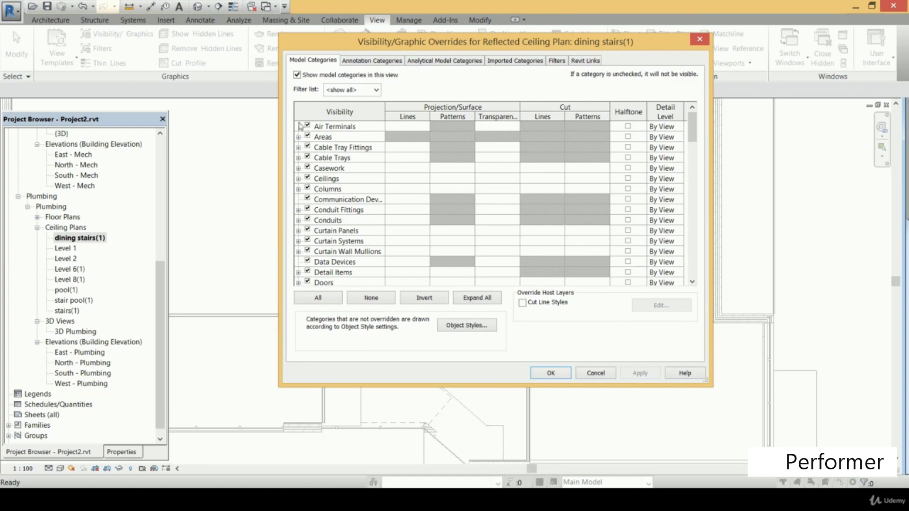
pyautogui.click(307, 126)
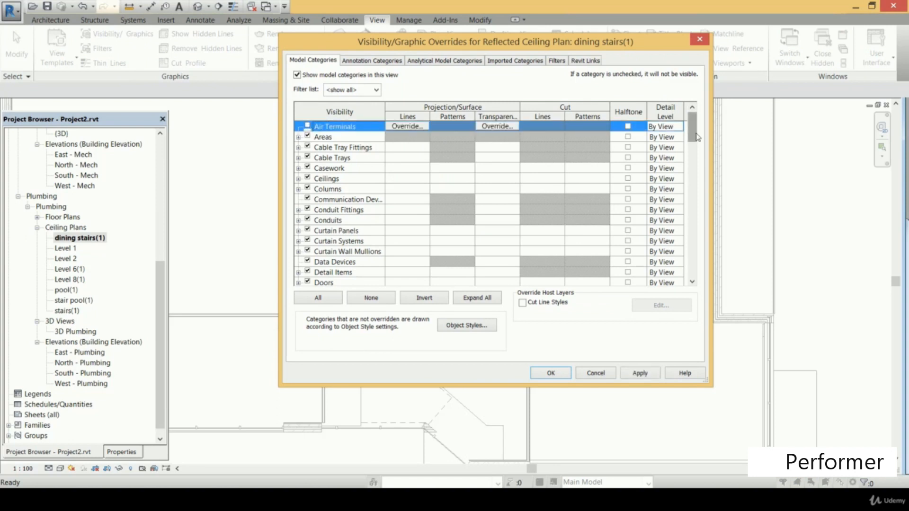
pyautogui.moveTo(696, 135); pyautogui.dragTo(696, 155)
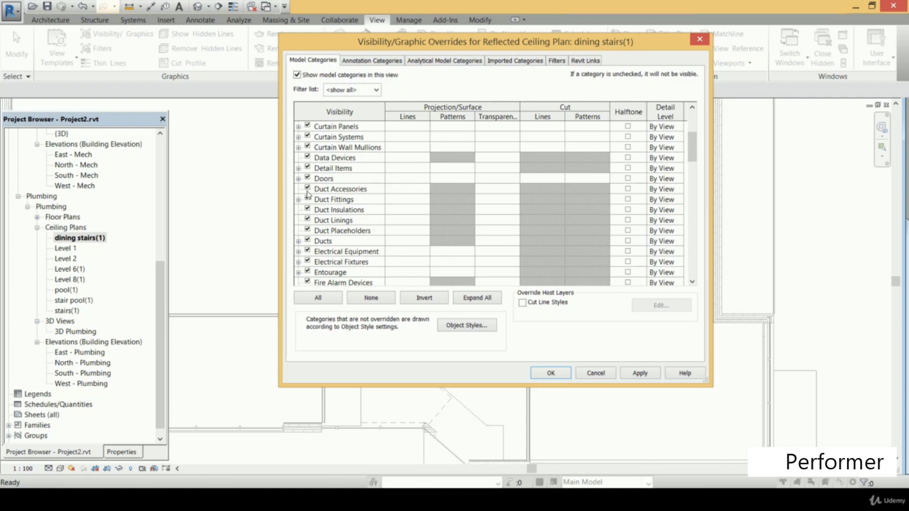
pyautogui.click(307, 188)
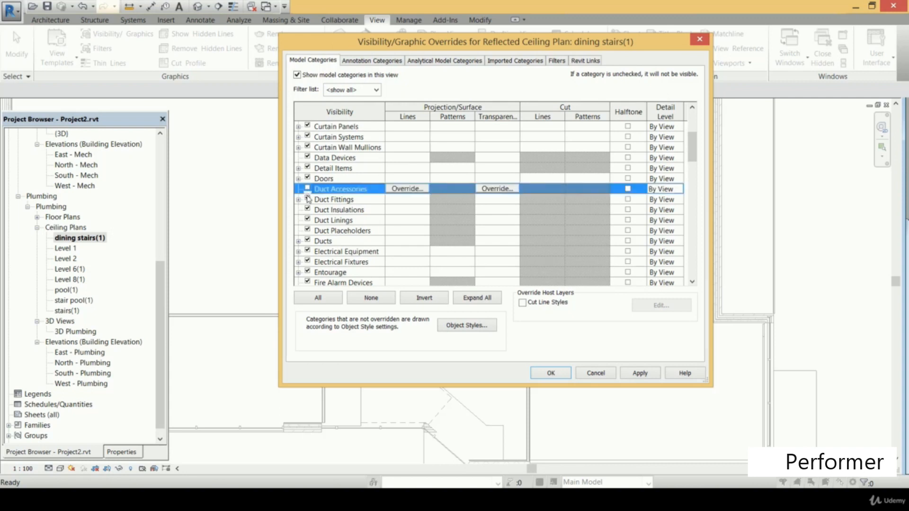
pyautogui.click(307, 199)
pyautogui.click(307, 210)
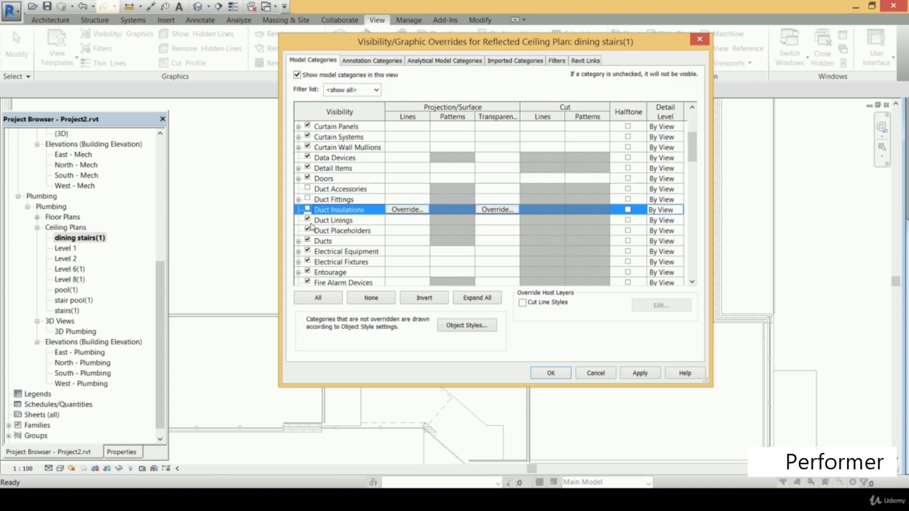
pyautogui.click(308, 220)
pyautogui.click(307, 240)
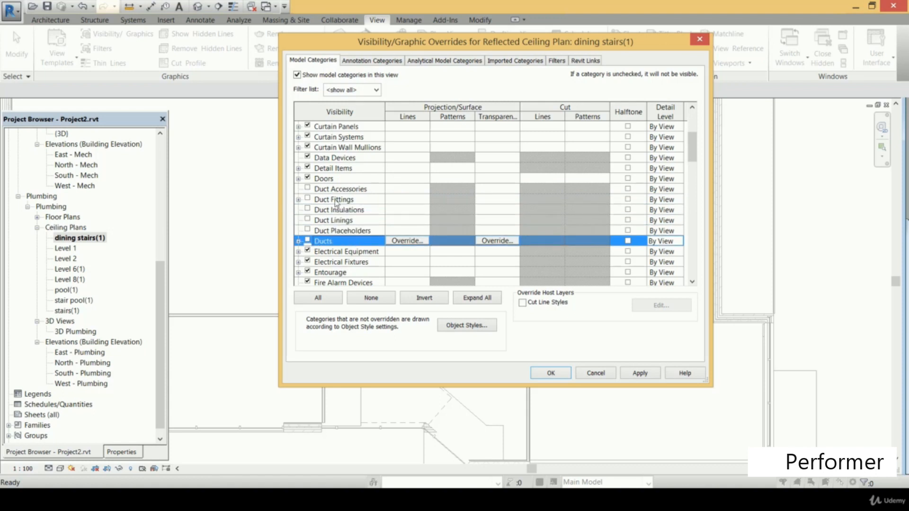
pyautogui.click(640, 373)
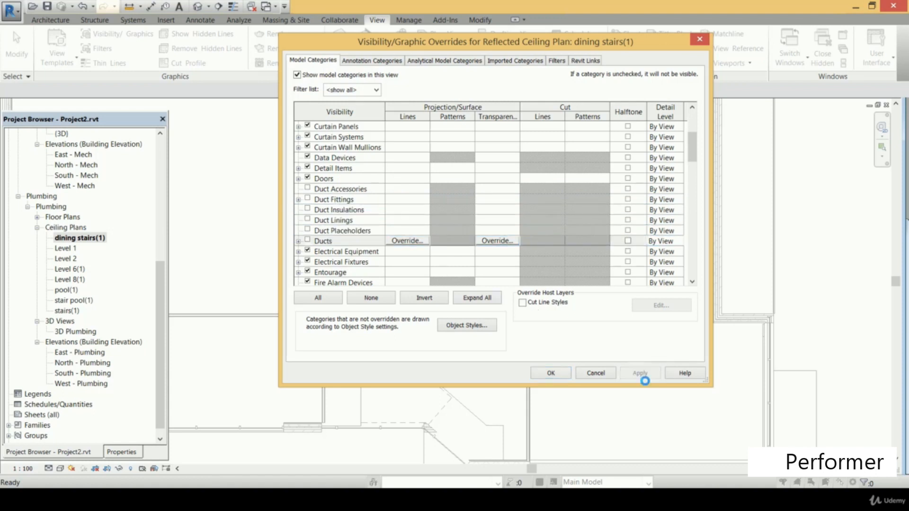
pyautogui.click(550, 377)
pyautogui.scroll(-1, 415, 248)
pyautogui.moveTo(415, 248); pyautogui.dragTo(420, 280, button='middle')
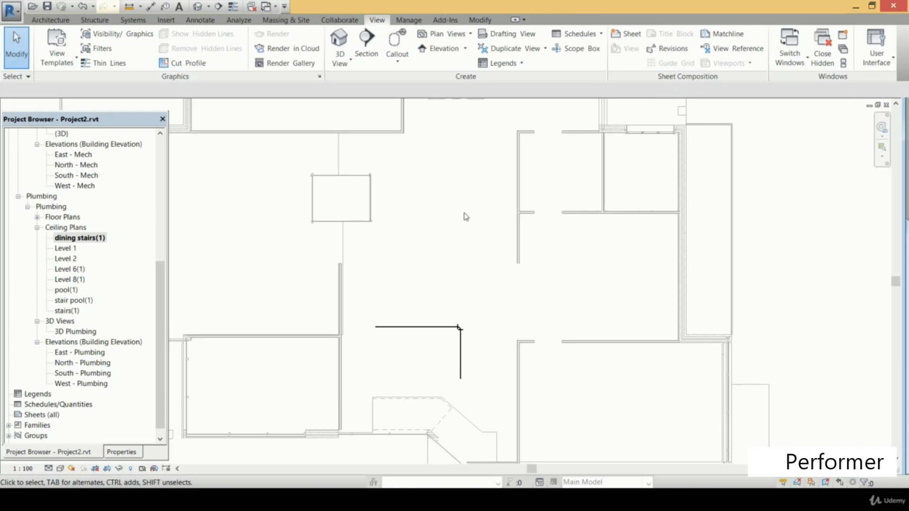
# Dismiss the save reminder and draw an L-shaped 300 × 300 duct run at 2743.2 mm offset above the pipe run in the ceiling plan
pyautogui.click(133, 20)
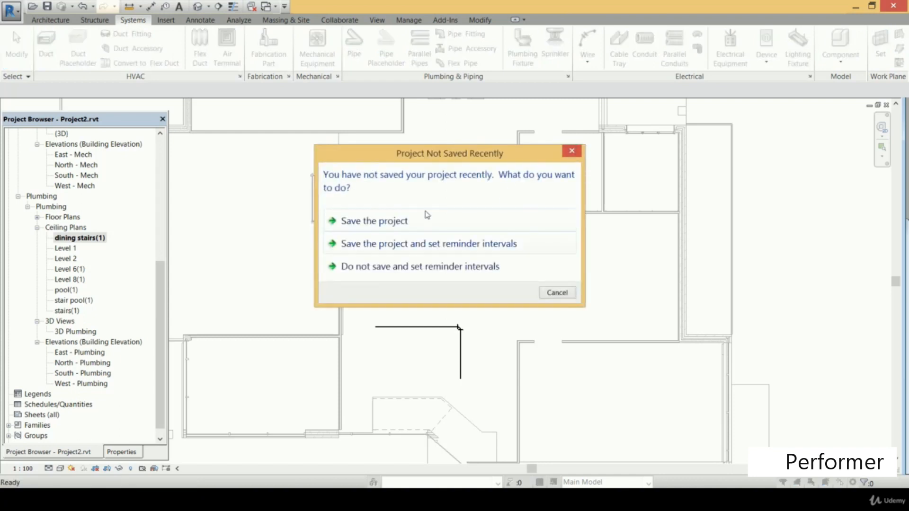
pyautogui.click(564, 156)
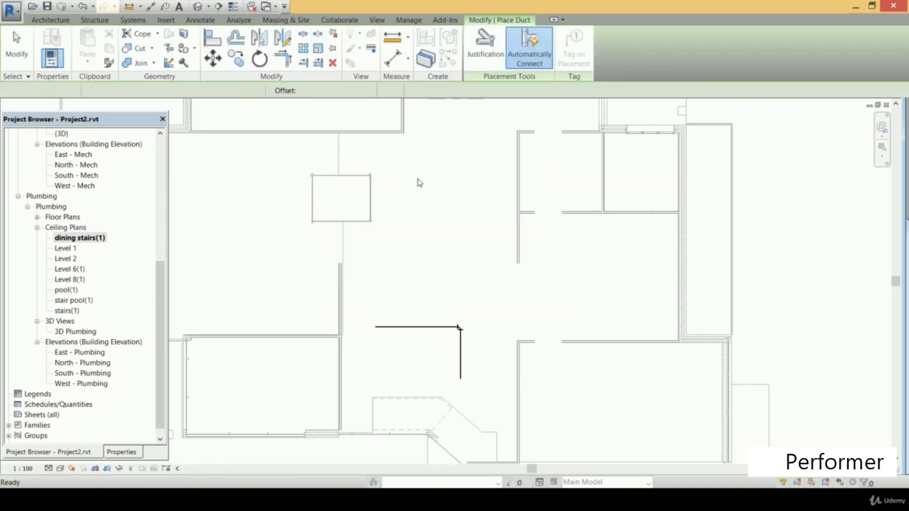
pyautogui.click(412, 171)
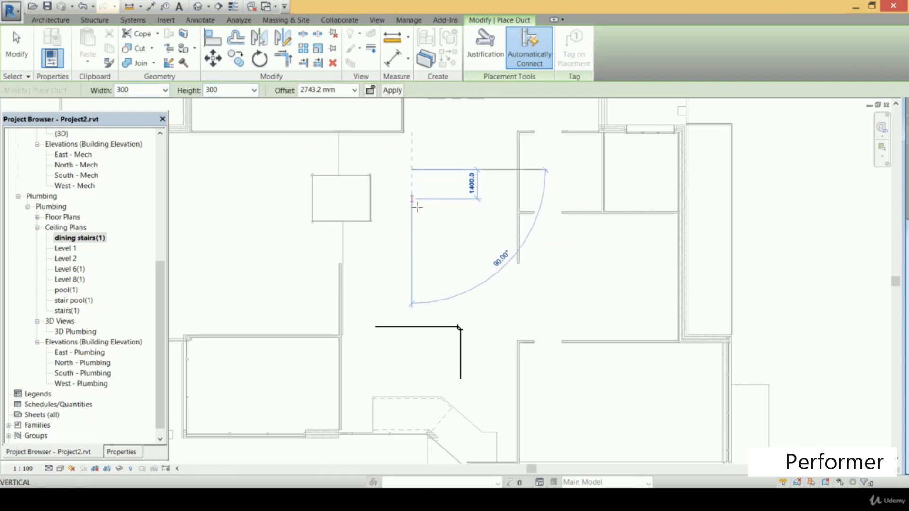
pyautogui.click(412, 247)
pyautogui.click(490, 247)
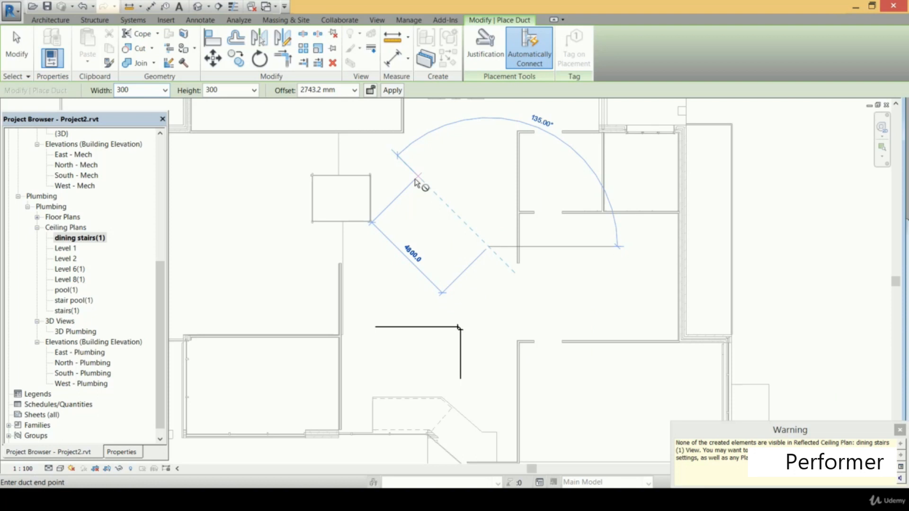
pyautogui.press('Escape')
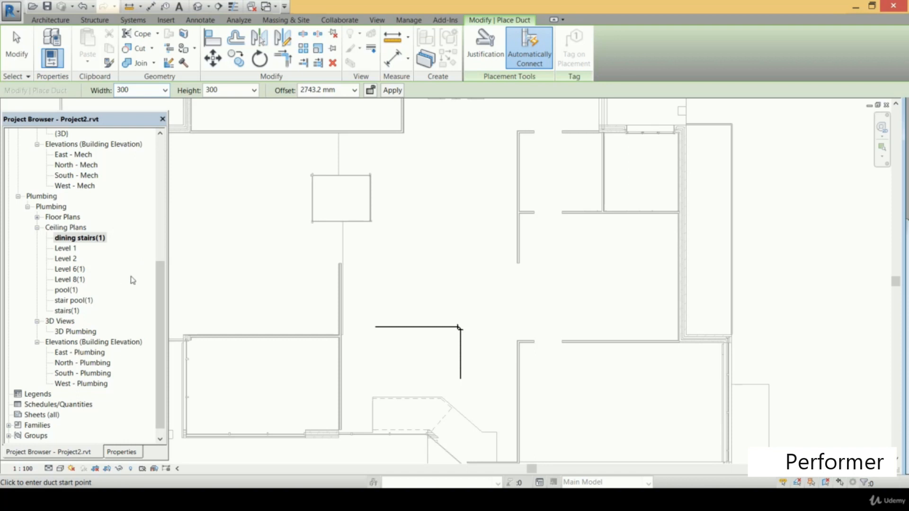
# Hide the Electrical Equipment, Electrical Fixtures and Mechanical Equipment model categories in the dining stairs(1) ceiling plan
pyautogui.click(71, 269)
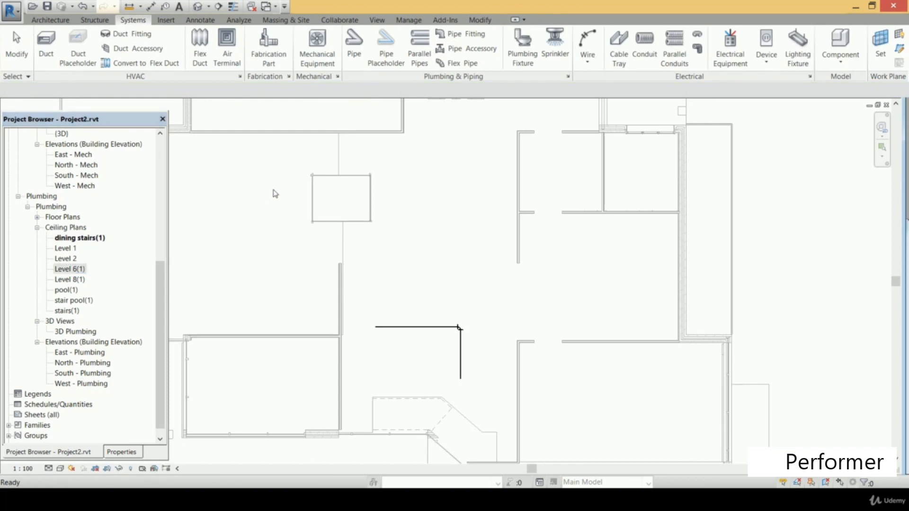
pyautogui.click(376, 20)
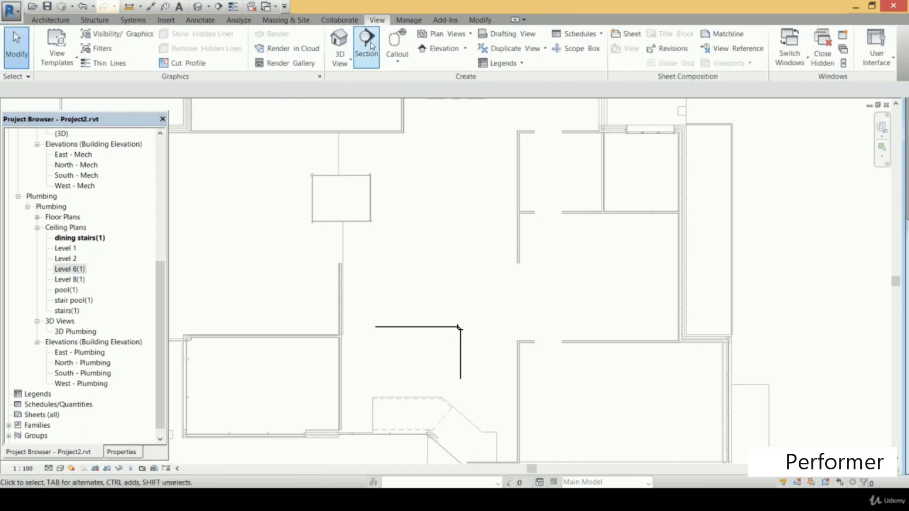
pyautogui.click(137, 35)
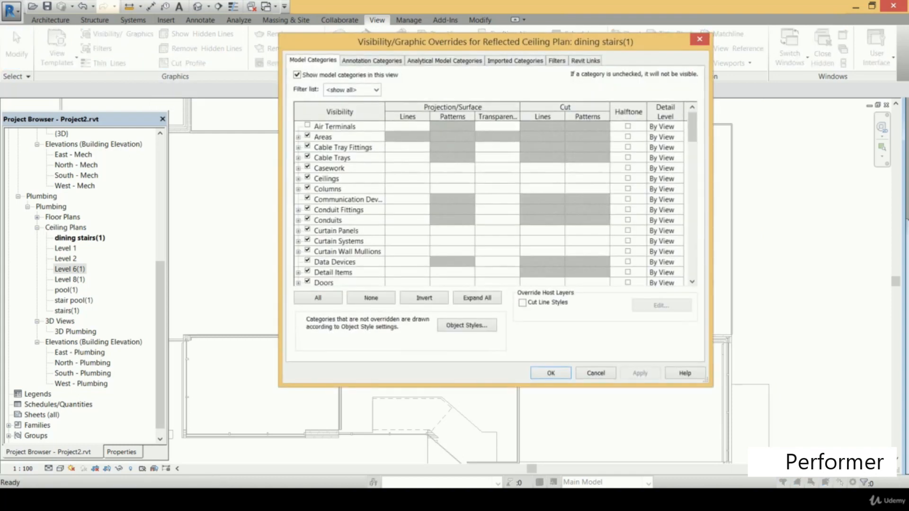
pyautogui.moveTo(692, 124)
pyautogui.mouseDown()
pyautogui.moveTo(697, 158)
pyautogui.moveTo(695, 124)
pyautogui.mouseUp()
pyautogui.moveTo(692, 133); pyautogui.dragTo(694, 154)
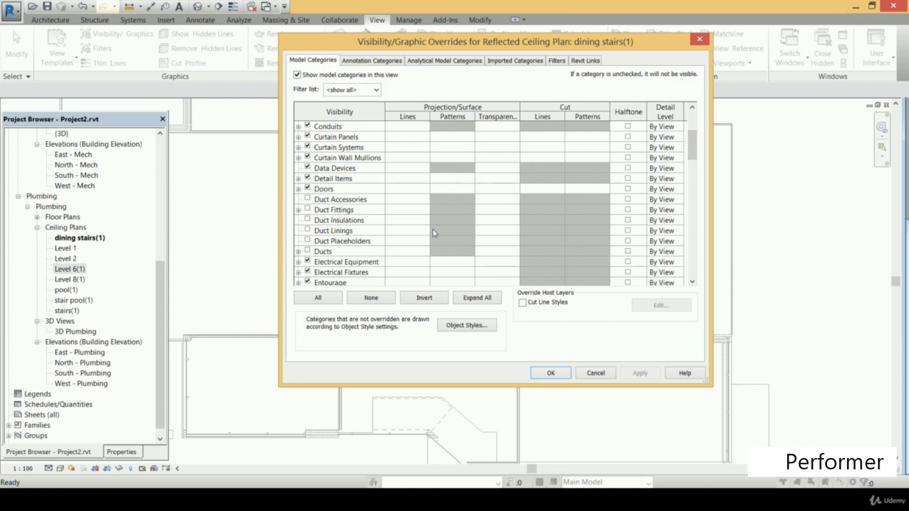
pyautogui.click(307, 262)
pyautogui.click(308, 273)
pyautogui.moveTo(691, 153); pyautogui.dragTo(694, 185)
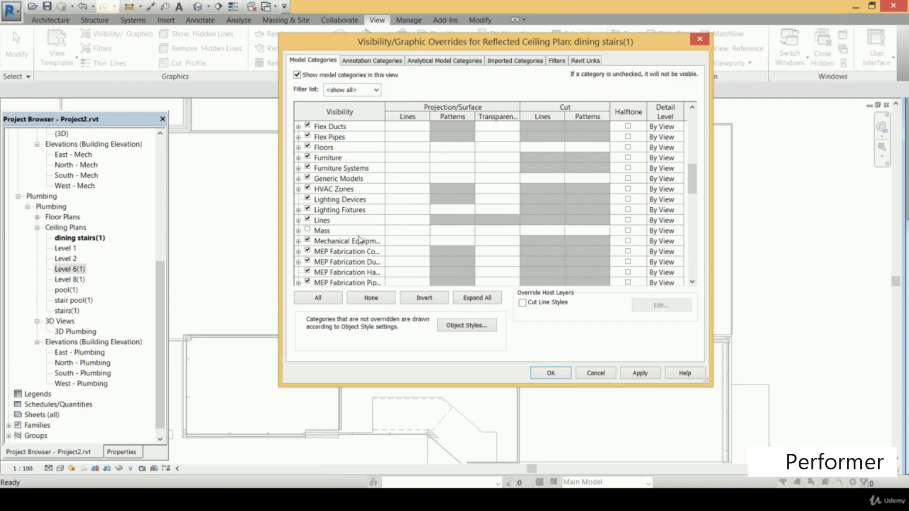
pyautogui.click(307, 241)
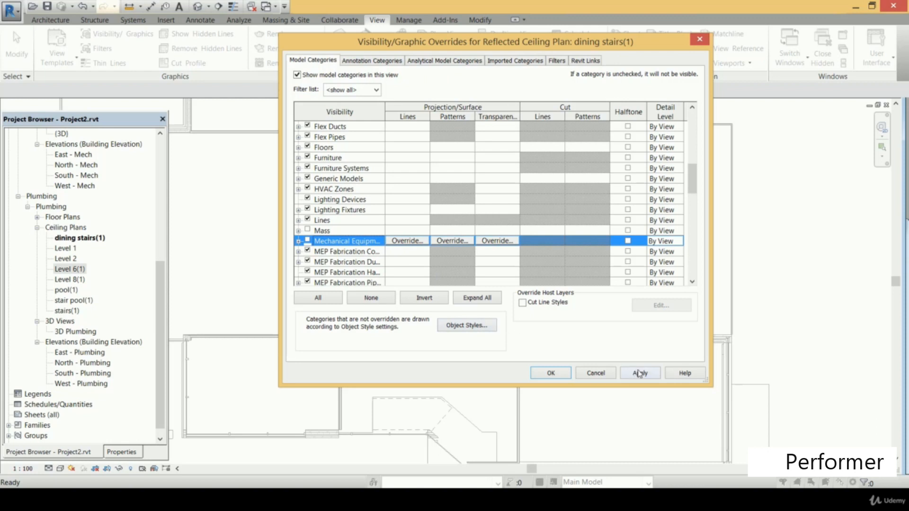
pyautogui.click(640, 373)
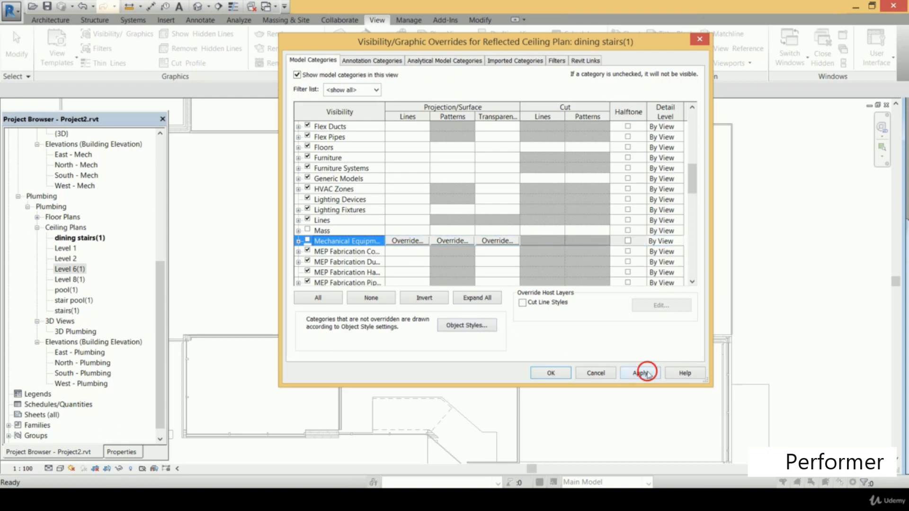
pyautogui.click(551, 374)
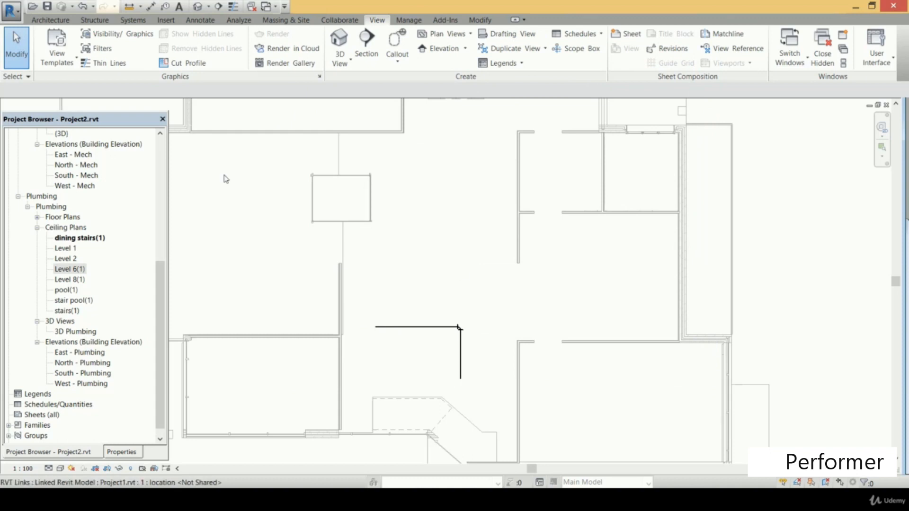
# Create a view template named "plumbing works celings" from the current ceiling plan
pyautogui.click(66, 55)
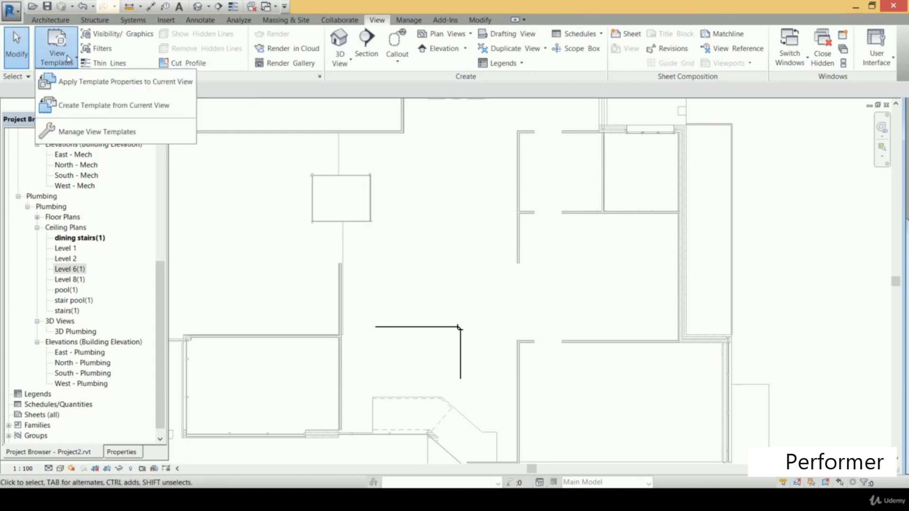
pyautogui.click(137, 107)
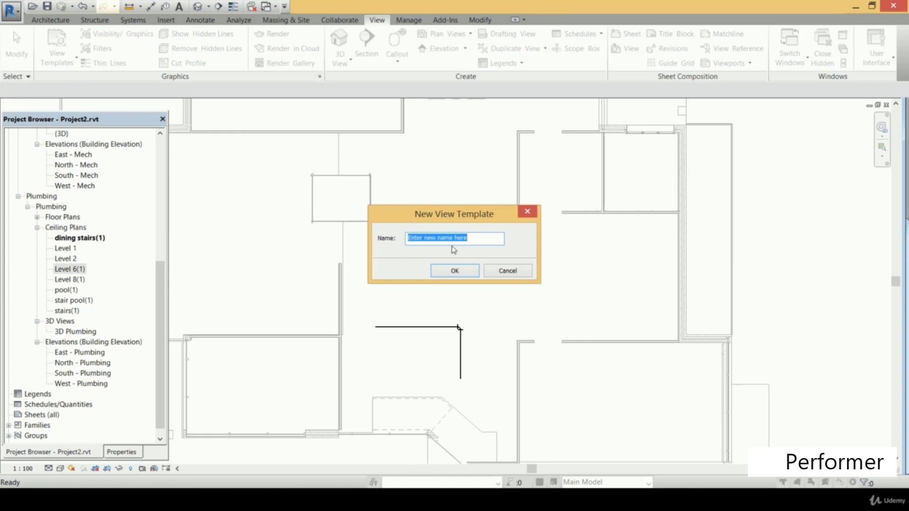
pyautogui.write('plumbing works celings')
pyautogui.click(471, 273)
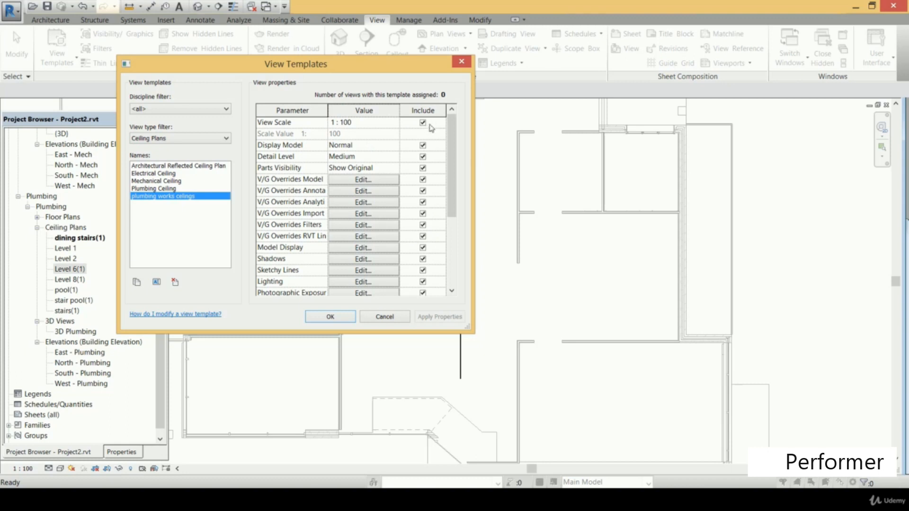
# Exclude View Scale, Display Model, Detail Level and the V/G overrides for model, annotation, analytical, import, filters and RVT links from the template
pyautogui.click(422, 124)
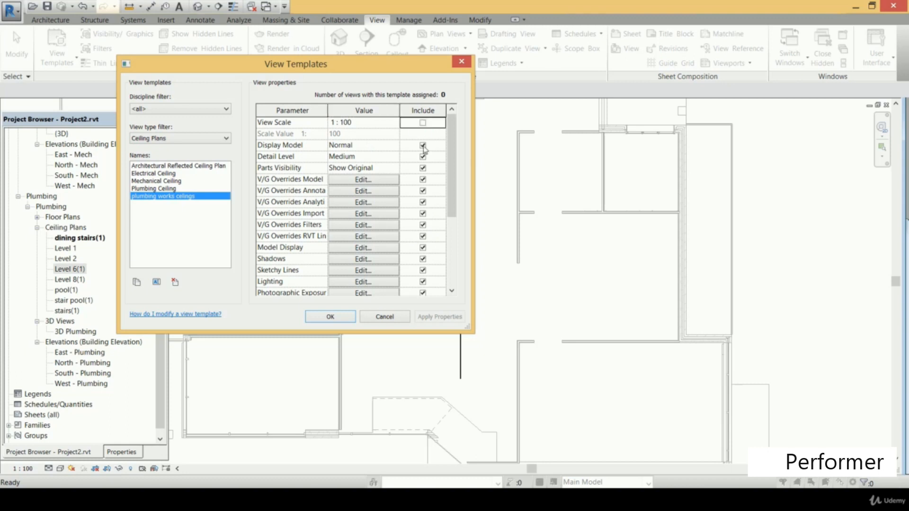
pyautogui.click(423, 146)
pyautogui.click(423, 157)
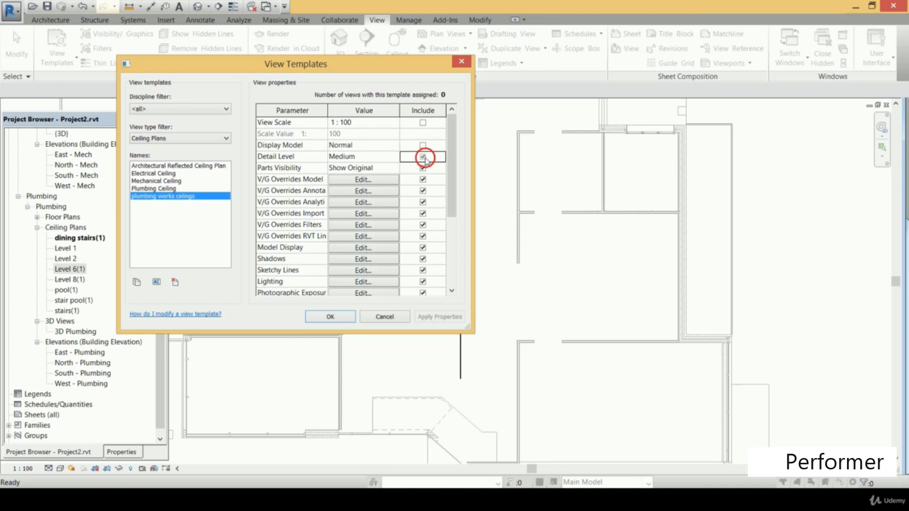
pyautogui.click(423, 180)
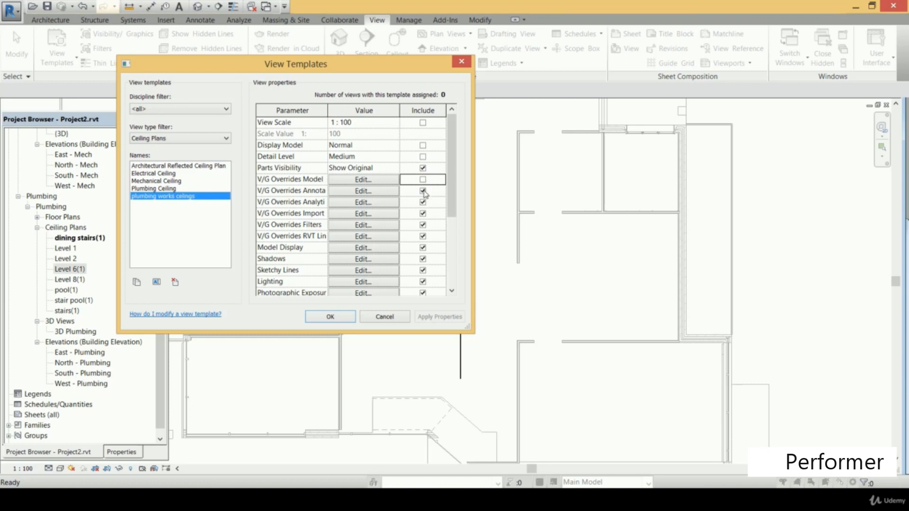
pyautogui.click(423, 191)
pyautogui.click(422, 202)
pyautogui.click(423, 214)
pyautogui.click(423, 225)
pyautogui.click(423, 236)
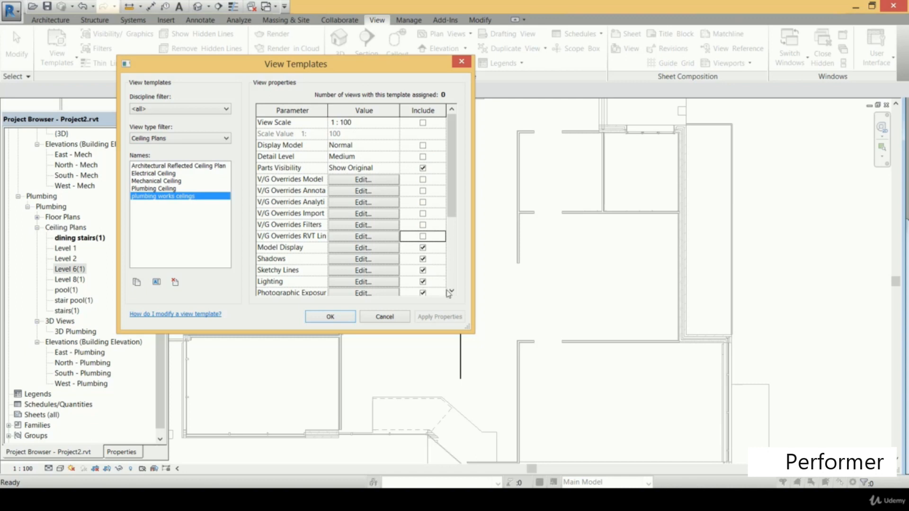
# Exclude View Range from the plumbing works celings template and accept its settings
pyautogui.click(451, 291)
pyautogui.click(451, 292)
pyautogui.click(423, 259)
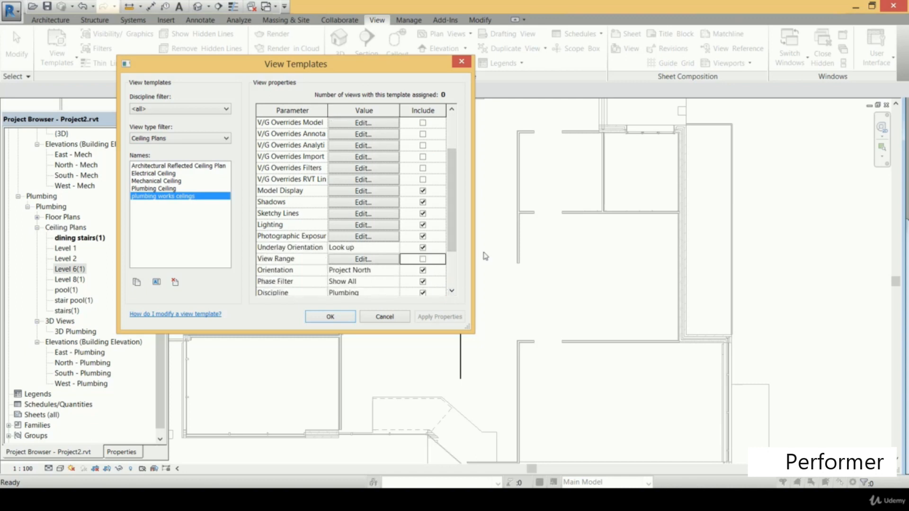
pyautogui.click(339, 320)
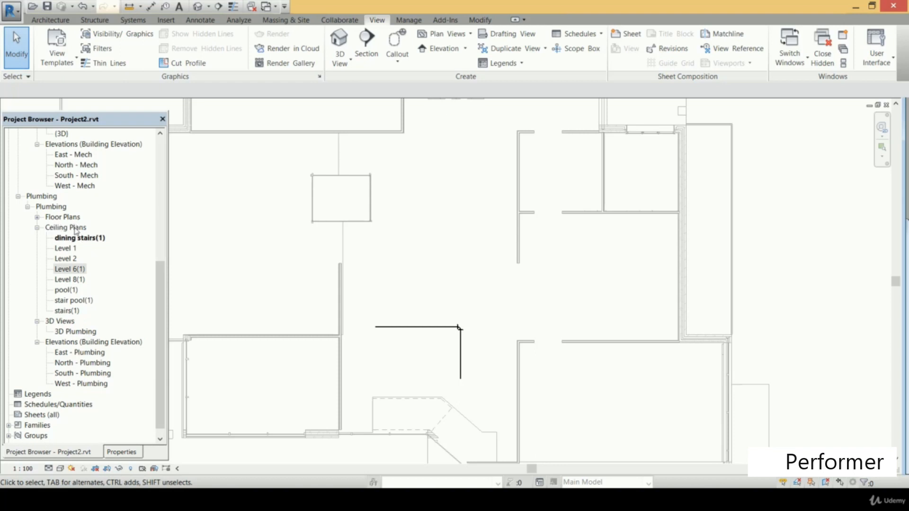
# Assign the plumbing works celings view template to all Plumbing ceiling plans, from dining stairs(1) through stairs(1)
pyautogui.click(76, 229)
pyautogui.click(78, 237)
pyautogui.keyDown('ctrl'); pyautogui.click(67, 248); pyautogui.keyUp('ctrl')
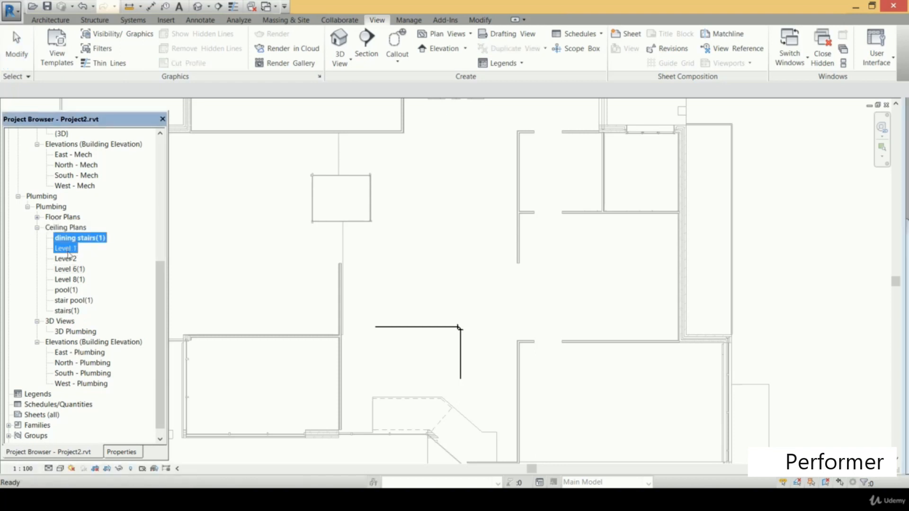
pyautogui.keyDown('ctrl'); pyautogui.click(66, 259); pyautogui.keyUp('ctrl')
pyautogui.keyDown('ctrl'); pyautogui.click(69, 269); pyautogui.keyUp('ctrl')
pyautogui.keyDown('ctrl'); pyautogui.click(68, 279); pyautogui.keyUp('ctrl')
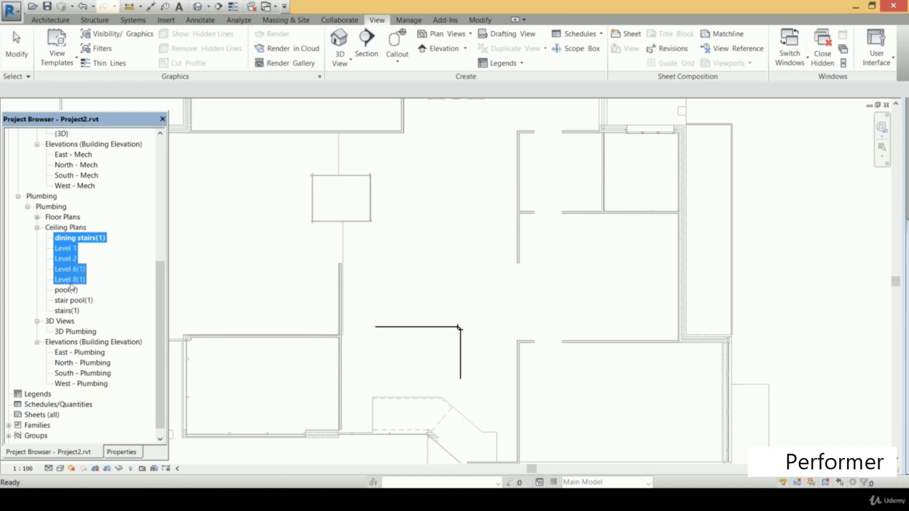
pyautogui.keyDown('ctrl'); pyautogui.click(70, 291); pyautogui.keyUp('ctrl')
pyautogui.keyDown('ctrl'); pyautogui.click(72, 301); pyautogui.keyUp('ctrl')
pyautogui.keyDown('ctrl'); pyautogui.click(69, 311); pyautogui.keyUp('ctrl')
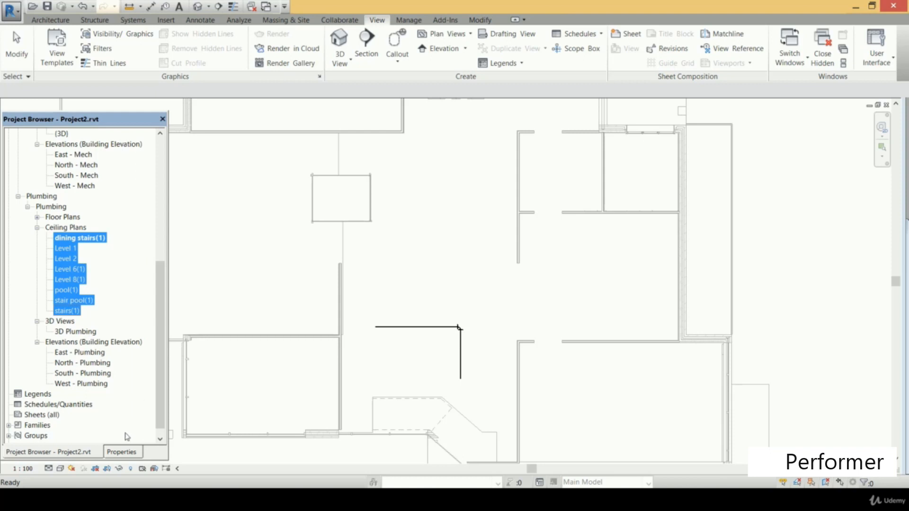
pyautogui.click(120, 453)
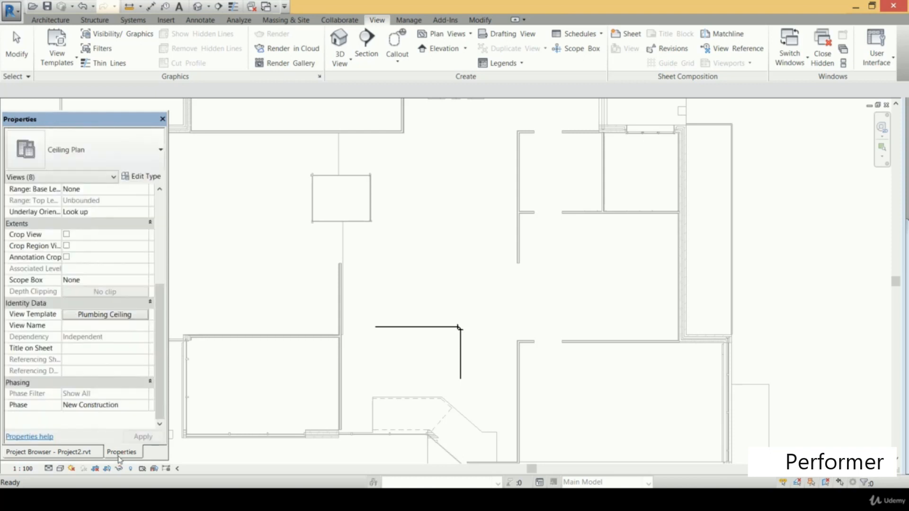
pyautogui.click(105, 315)
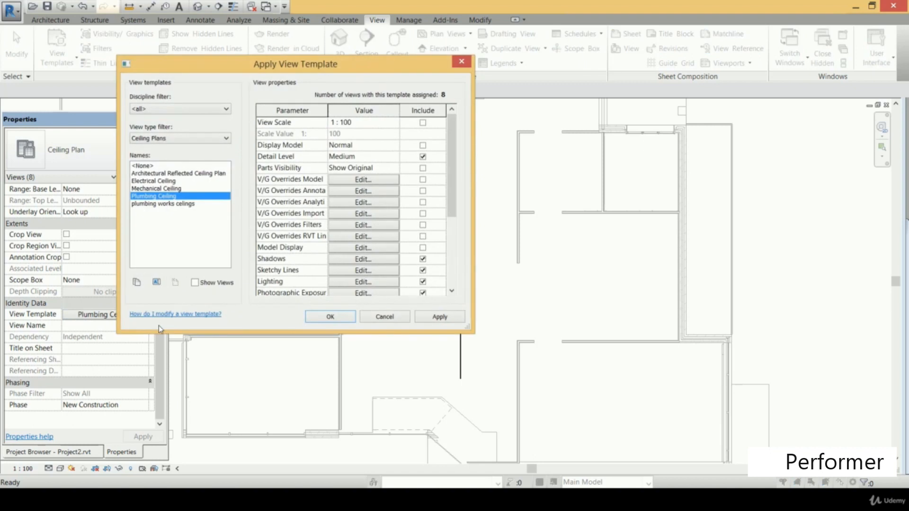
pyautogui.click(171, 203)
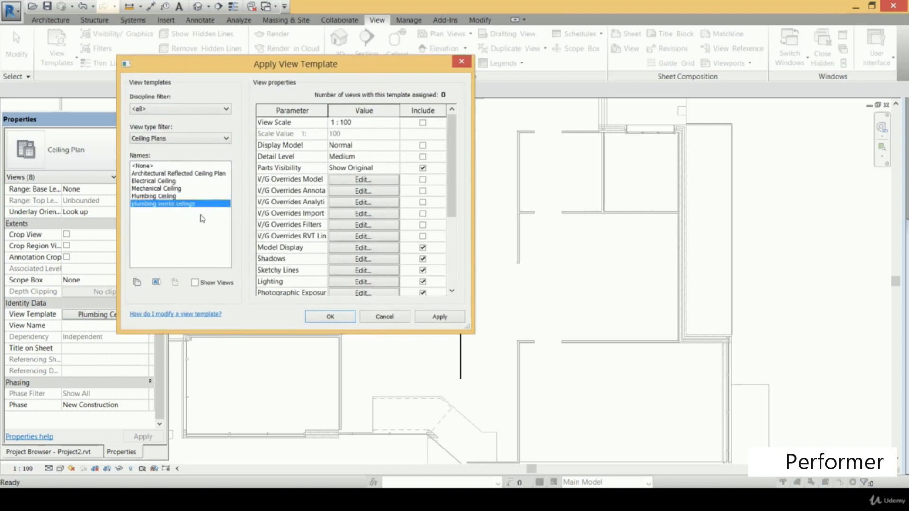
pyautogui.click(332, 317)
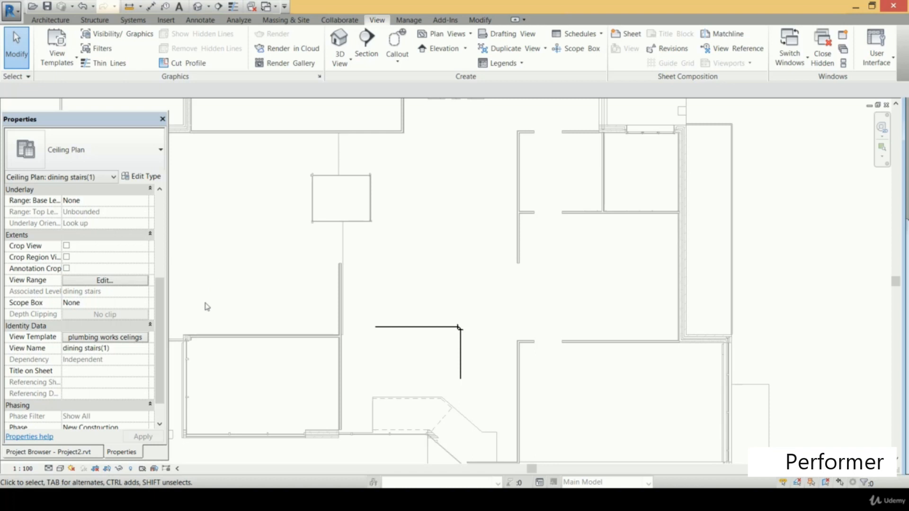
# Expand the Plumbing floor plans in the project browser and return to the Mechanical views
pyautogui.click(74, 453)
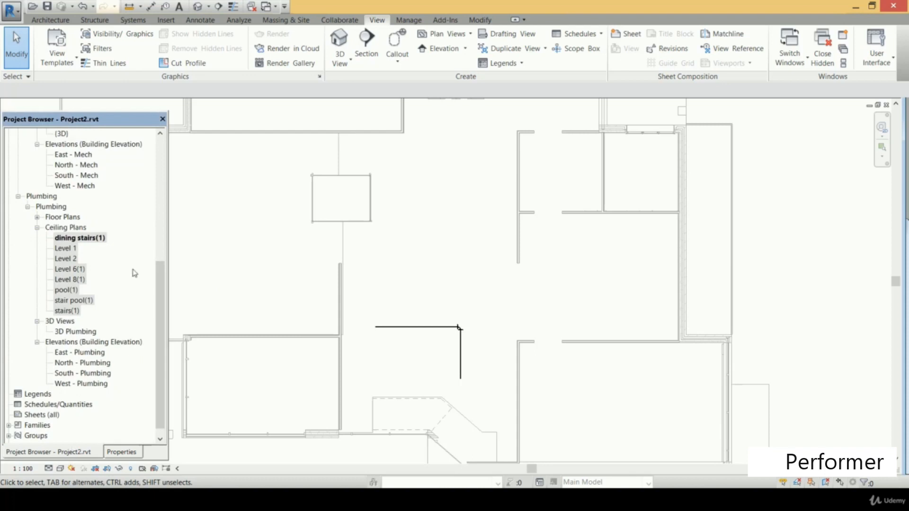
pyautogui.click(37, 216)
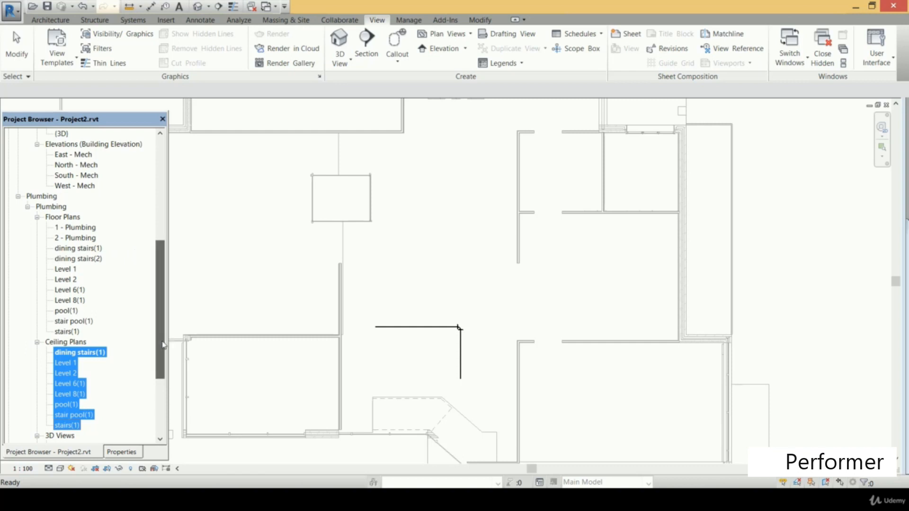
pyautogui.press('Delete')
pyautogui.scroll(4, 146, 225)
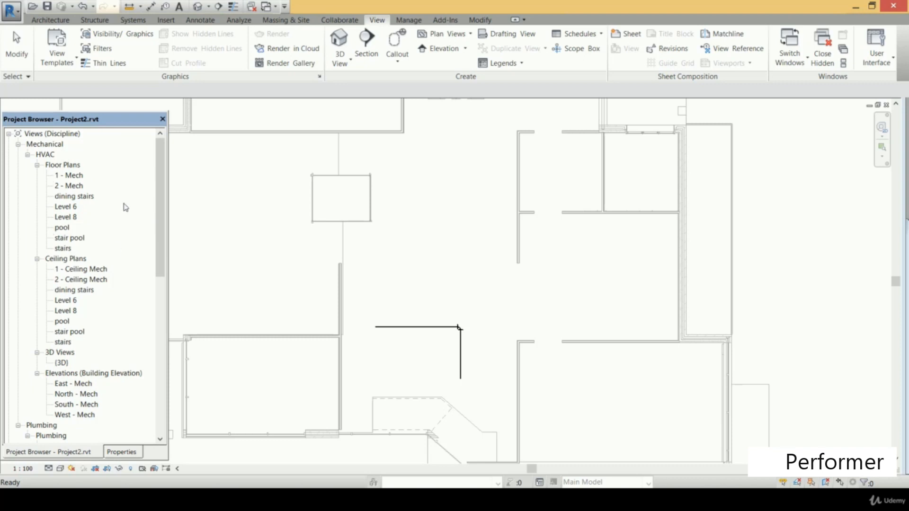
# Create a view template named "HVAC floor works" from the current view
pyautogui.click(66, 206)
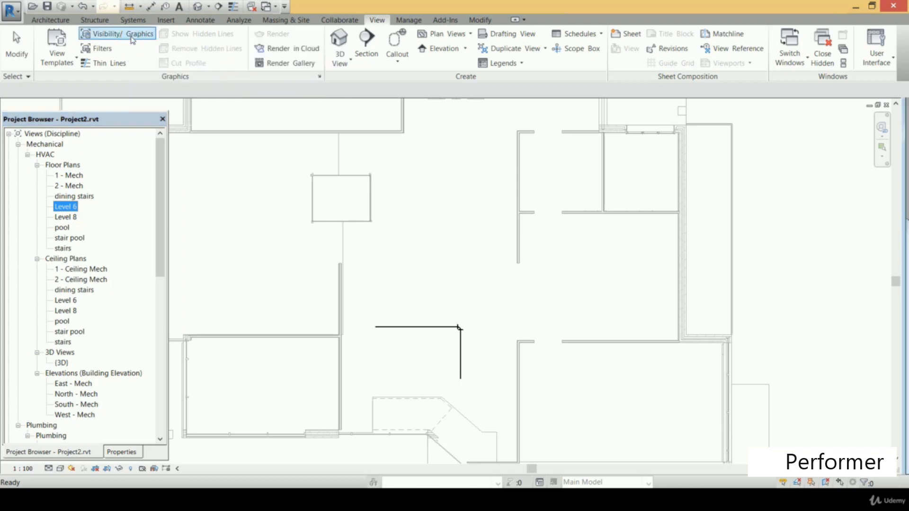
pyautogui.click(246, 192)
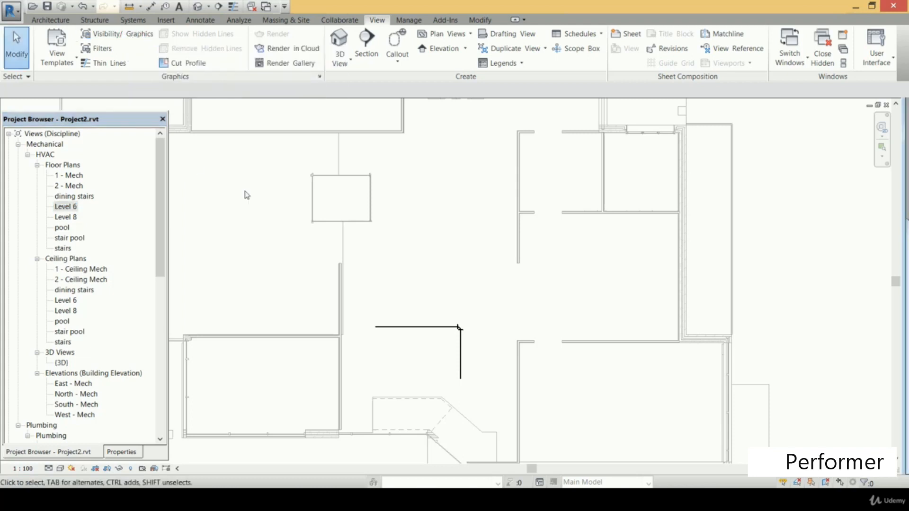
pyautogui.click(64, 60)
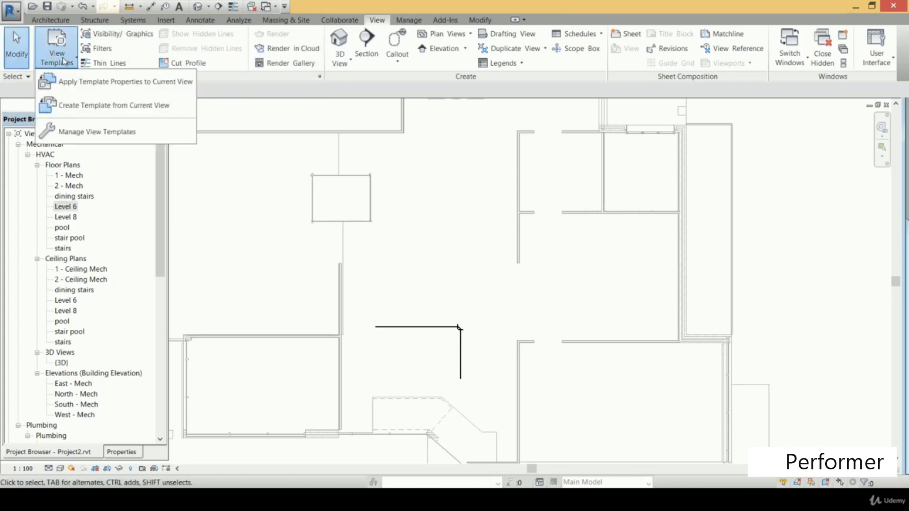
pyautogui.click(127, 112)
pyautogui.write('mech')
pyautogui.press('BackSpace')
pyautogui.press('BackSpace')
pyautogui.press('BackSpace')
pyautogui.press('BackSpace')
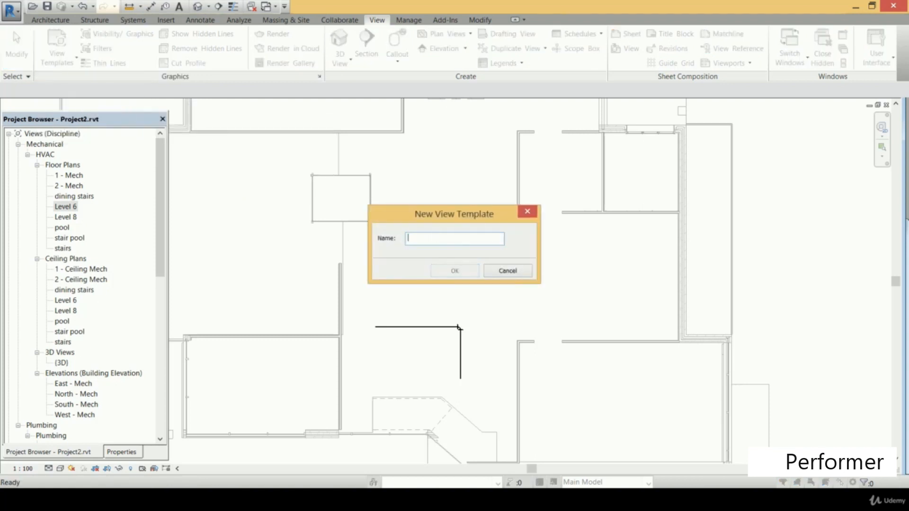
pyautogui.write('HVAC floor works')
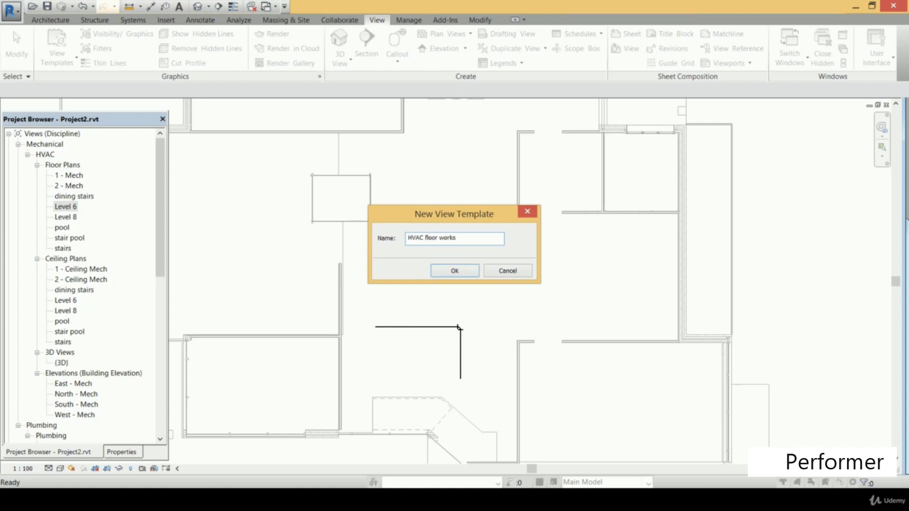
pyautogui.click(464, 270)
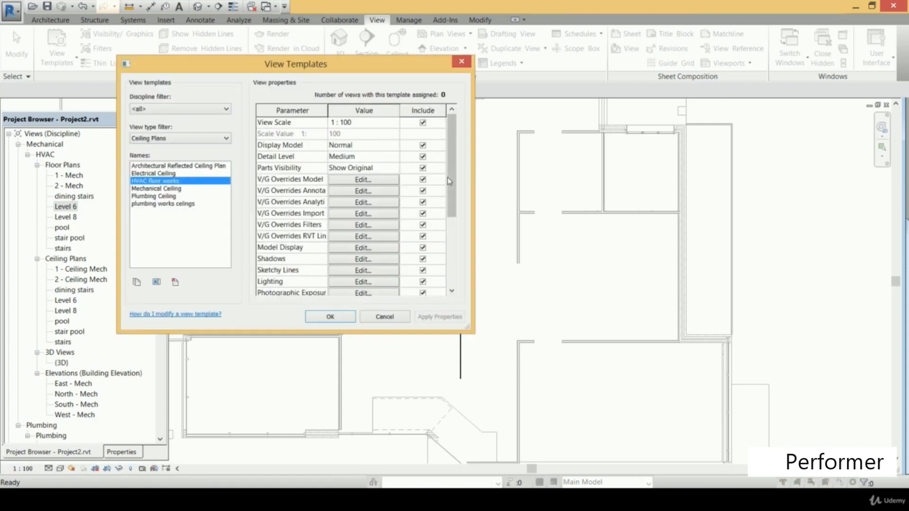
# Exclude the Model, Annotation, Analytical, Import and Filters V/G overrides from the HVAC floor works template and accept its settings
pyautogui.click(423, 179)
pyautogui.click(422, 190)
pyautogui.click(422, 202)
pyautogui.click(423, 202)
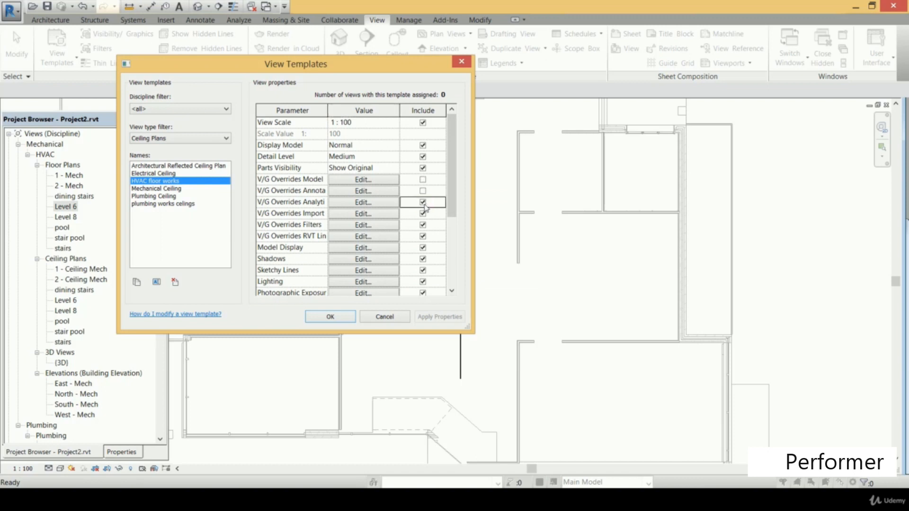
pyautogui.click(422, 213)
pyautogui.click(423, 224)
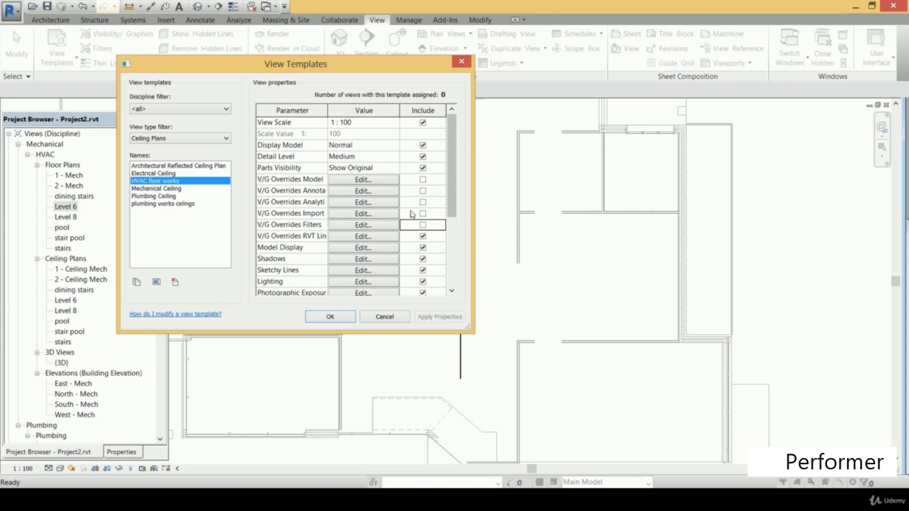
pyautogui.click(337, 319)
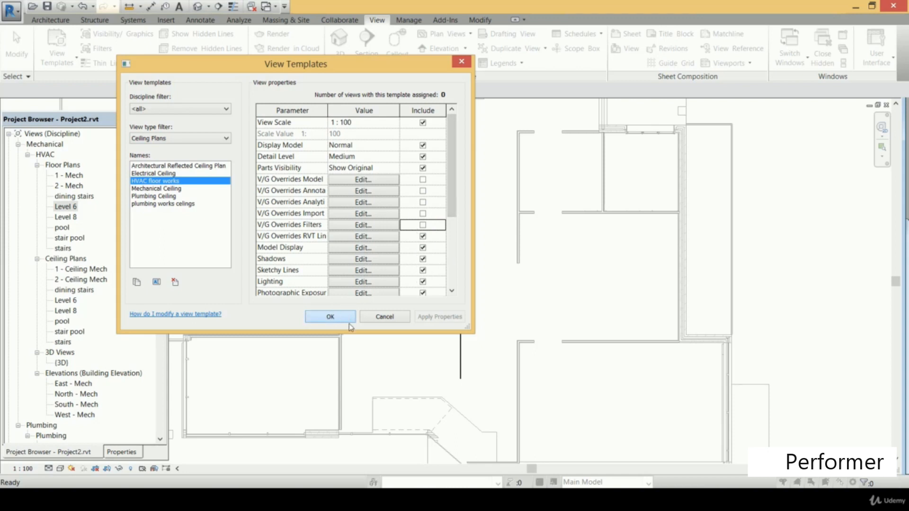
# Assign the HVAC floor works view template, listed under all view types, to all HVAC floor plans from 1 - Mech through stairs
pyautogui.click(74, 175)
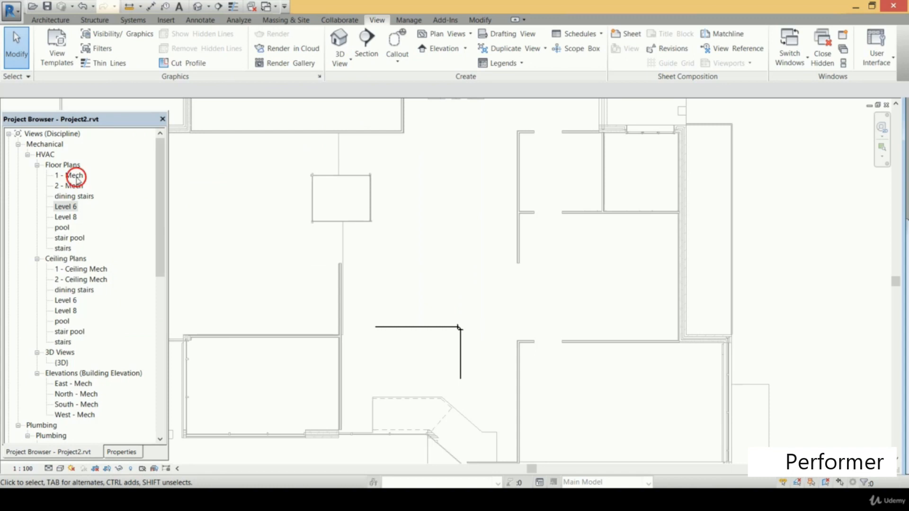
pyautogui.keyDown('ctrl'); pyautogui.click(73, 185); pyautogui.keyUp('ctrl')
pyautogui.keyDown('ctrl'); pyautogui.click(70, 195); pyautogui.keyUp('ctrl')
pyautogui.keyDown('ctrl'); pyautogui.click(64, 207); pyautogui.keyUp('ctrl')
pyautogui.keyDown('ctrl'); pyautogui.click(65, 217); pyautogui.keyUp('ctrl')
pyautogui.keyDown('ctrl'); pyautogui.click(62, 227); pyautogui.keyUp('ctrl')
pyautogui.keyDown('ctrl'); pyautogui.click(69, 237); pyautogui.keyUp('ctrl')
pyautogui.keyDown('ctrl'); pyautogui.click(62, 248); pyautogui.keyUp('ctrl')
pyautogui.click(122, 452)
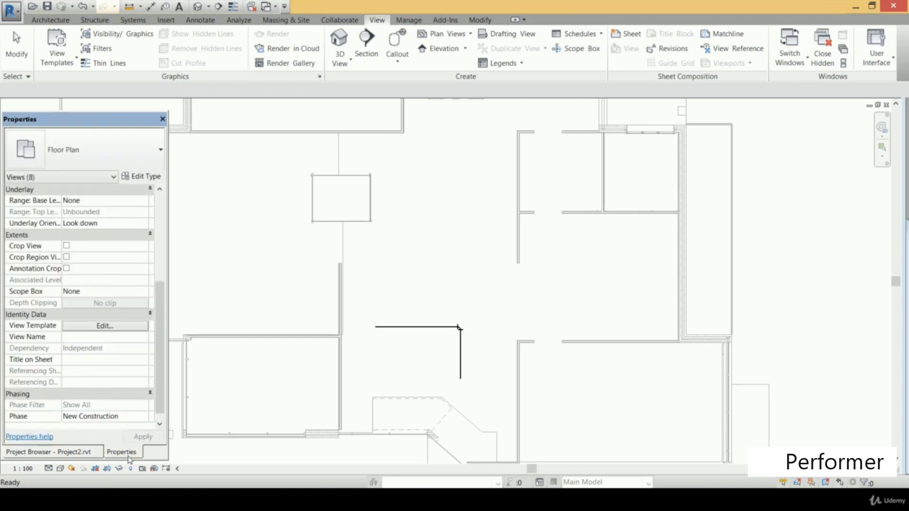
pyautogui.click(115, 329)
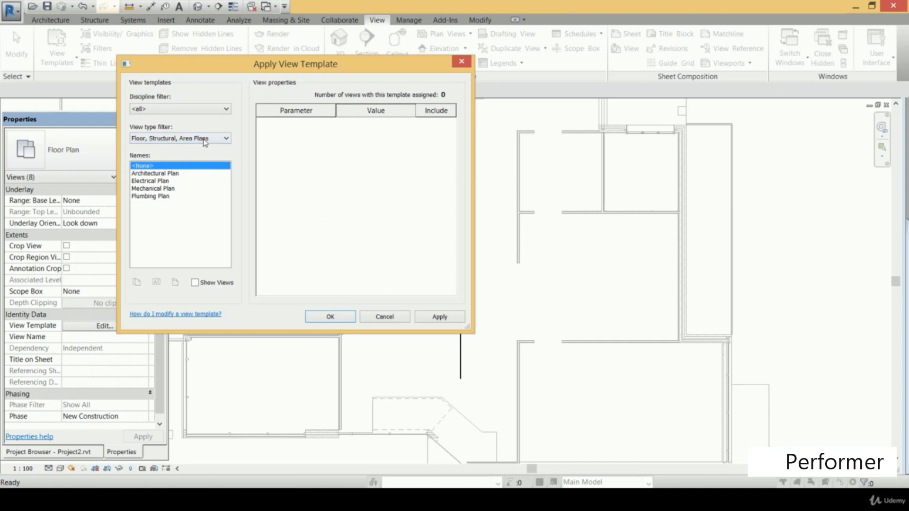
pyautogui.click(203, 138)
pyautogui.click(162, 150)
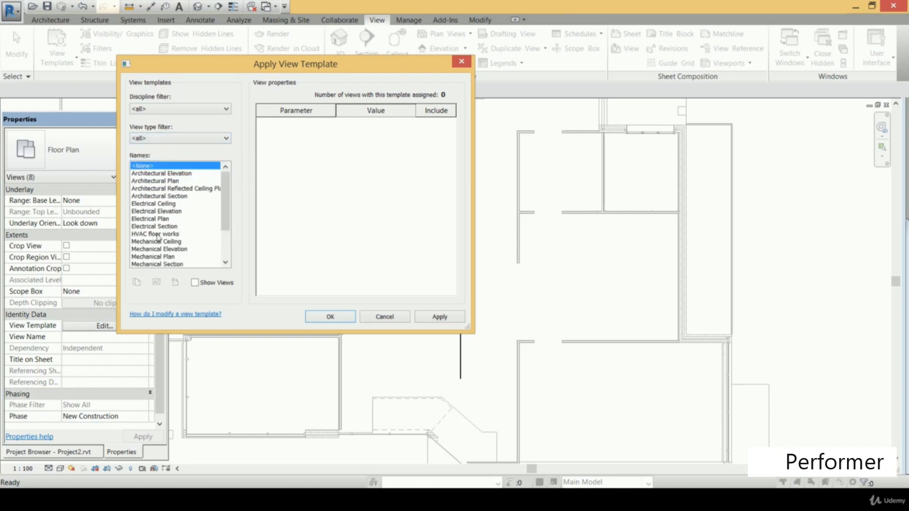
pyautogui.click(173, 234)
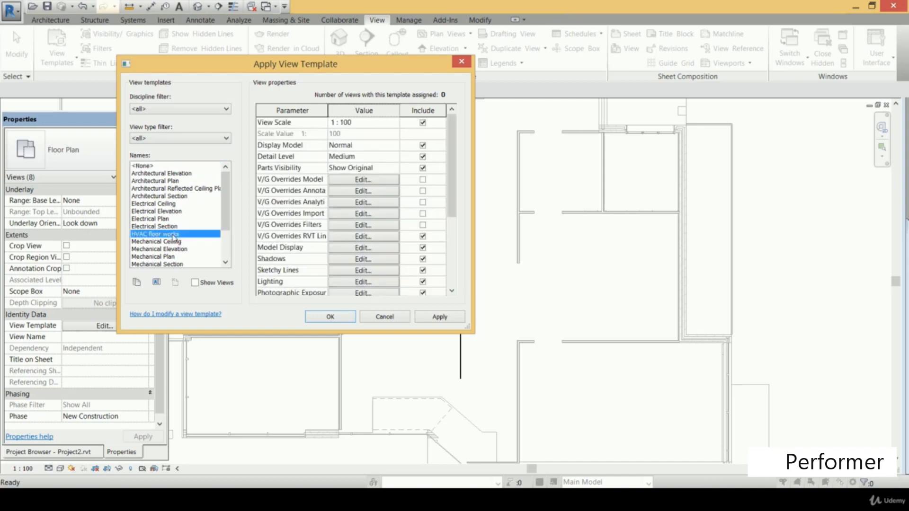
pyautogui.click(438, 314)
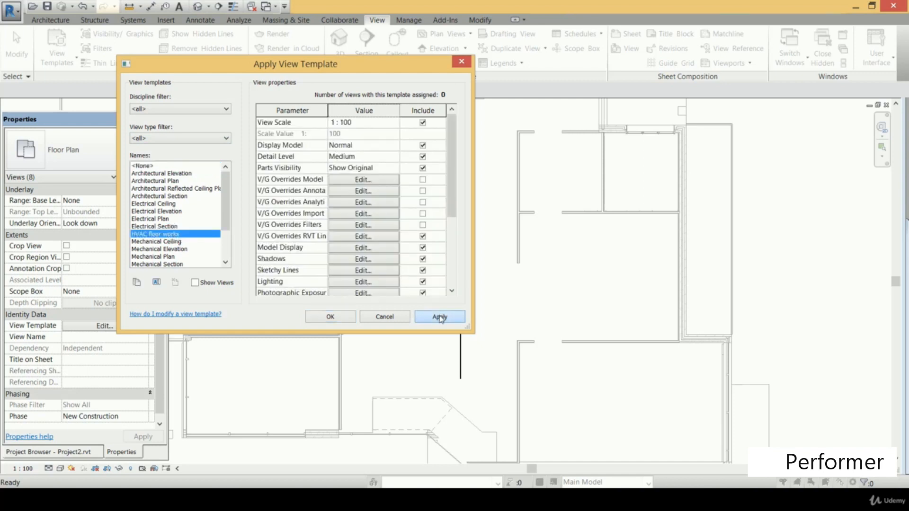
pyautogui.click(331, 316)
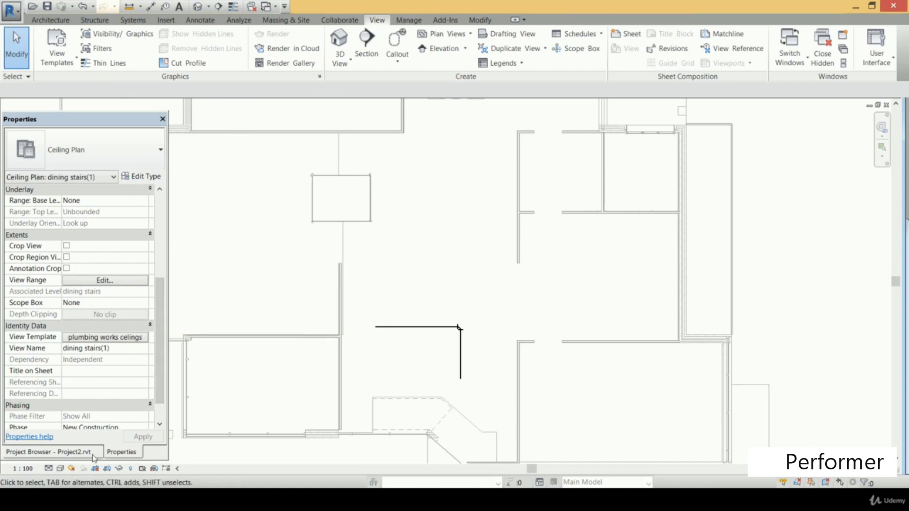
pyautogui.click(77, 453)
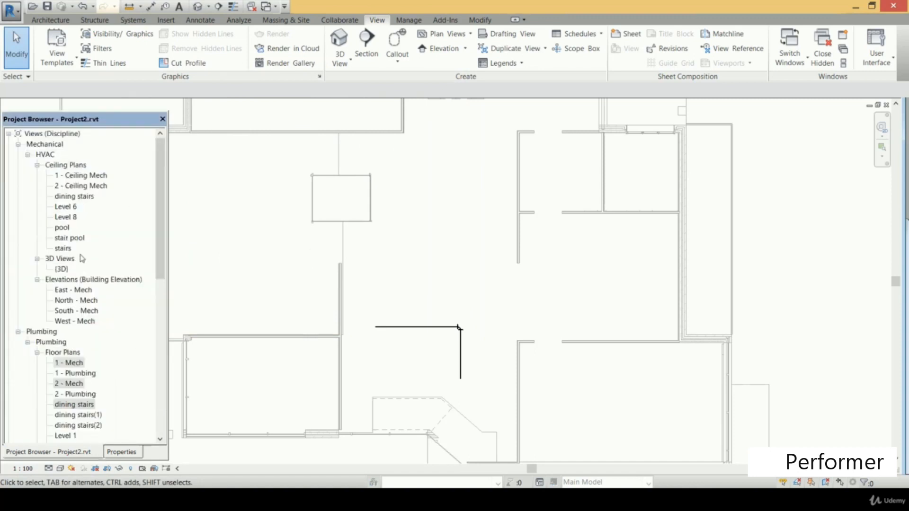